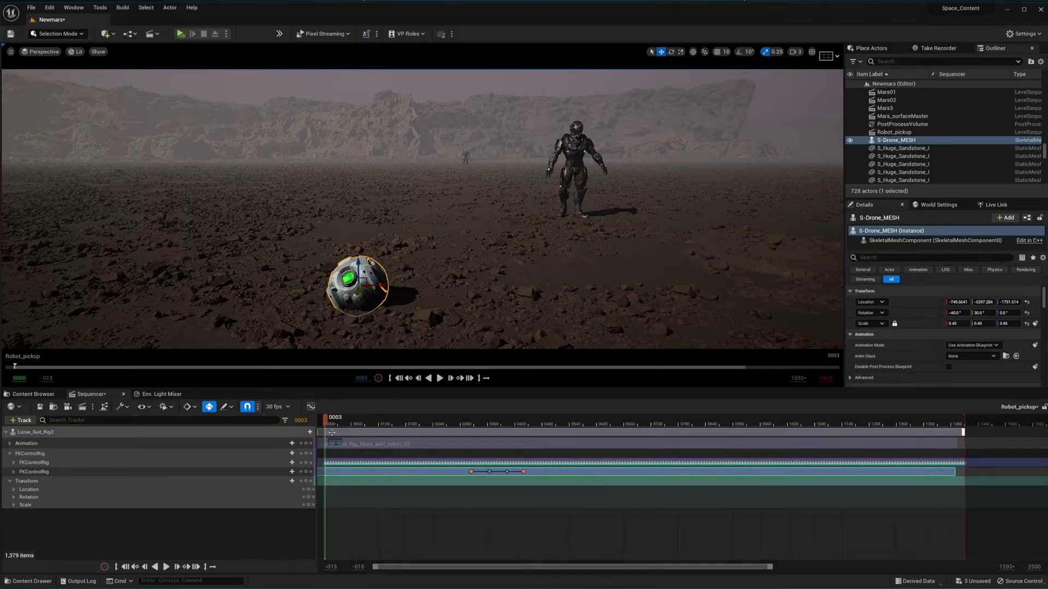
# - Scrub the Robot_pickup sequence to about frame 49 and back to the start to preview the animation
pyautogui.moveTo(327, 423); pyautogui.dragTo(347, 420)
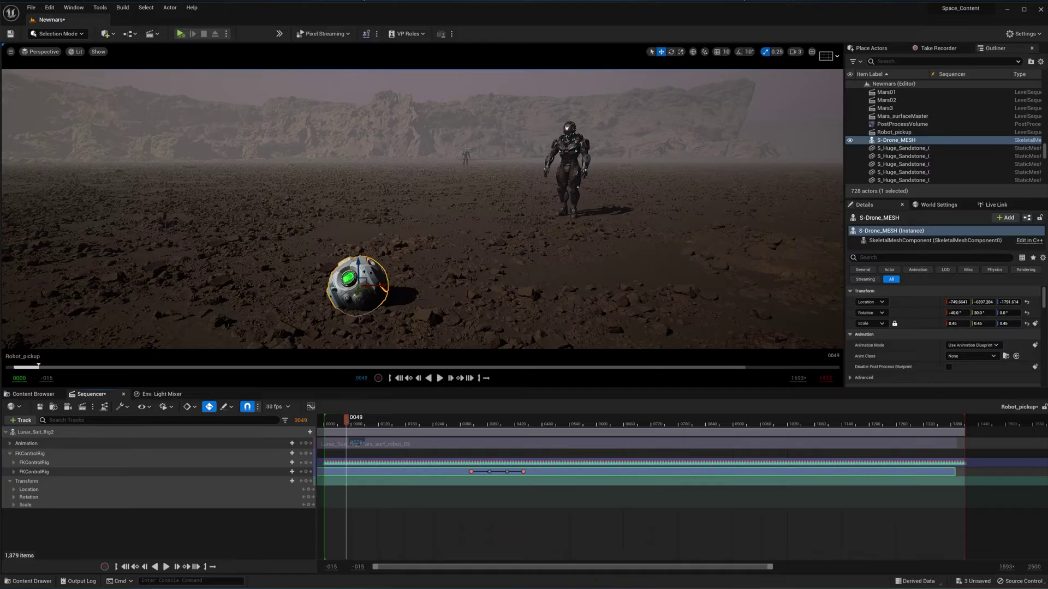
pyautogui.moveTo(349, 424); pyautogui.dragTo(325, 419)
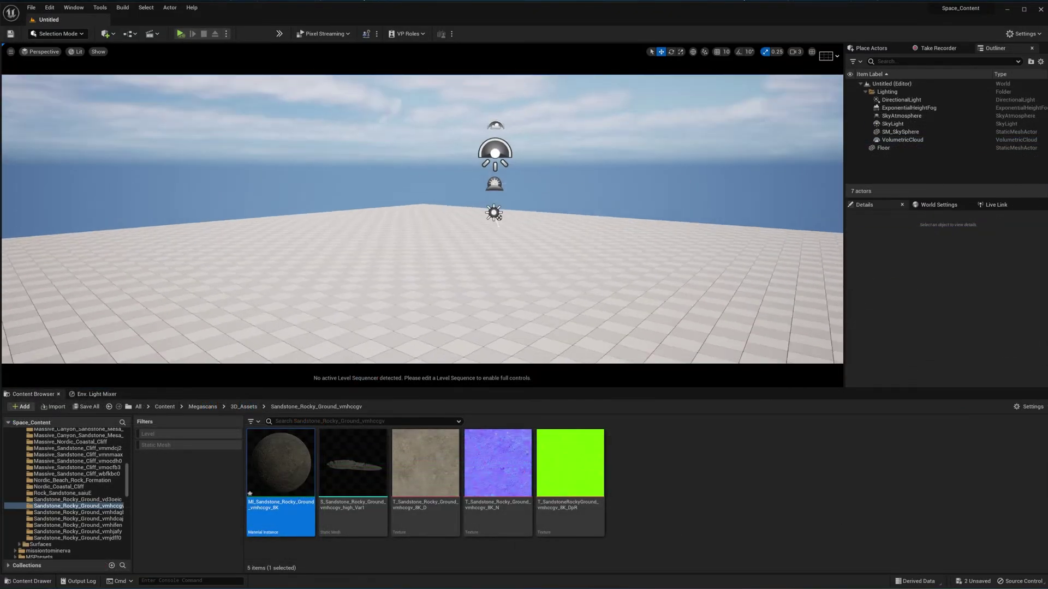
# - Place two cube shapes apart from each other on the floor of the empty level
pyautogui.moveTo(415, 229); pyautogui.dragTo(448, 251, button='right')
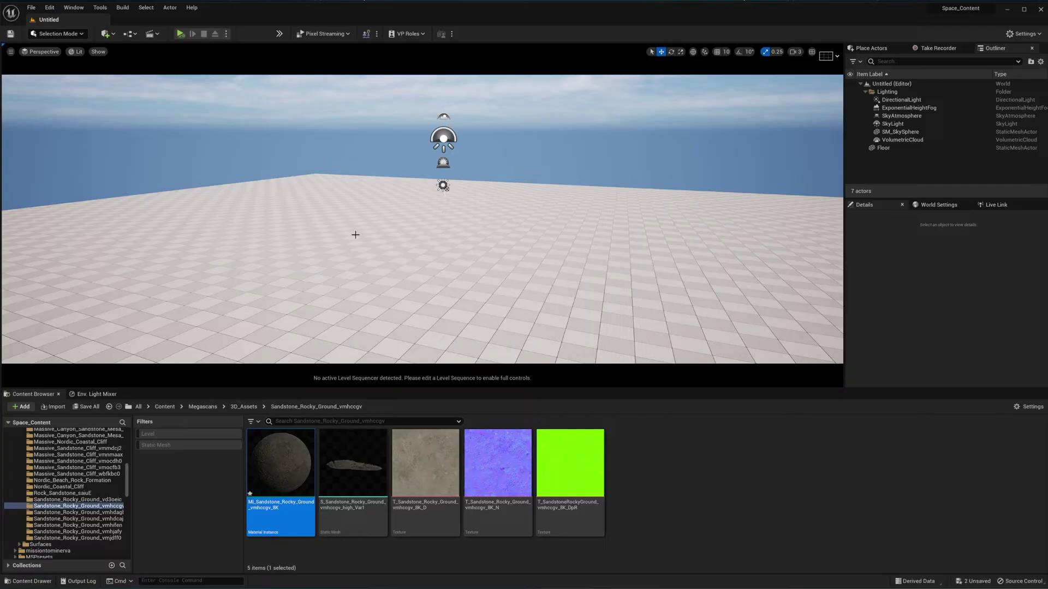
pyautogui.click(871, 48)
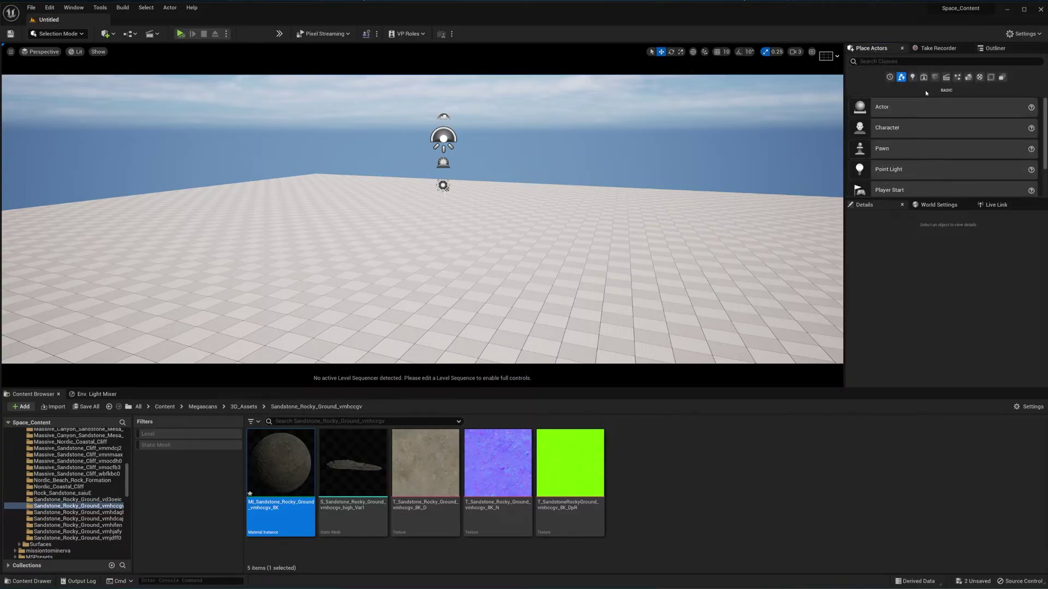
pyautogui.click(935, 77)
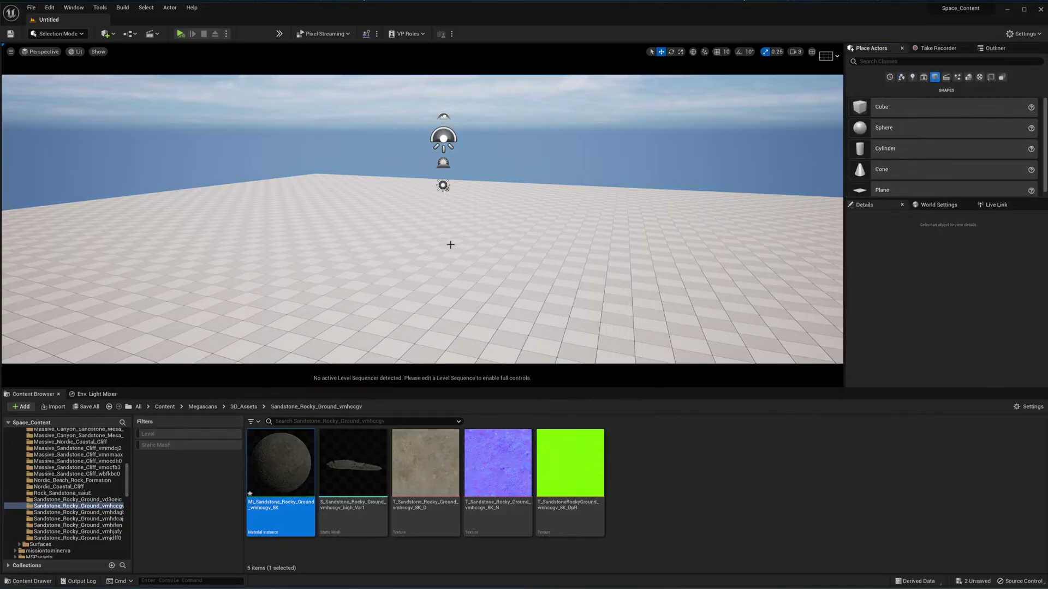
pyautogui.moveTo(483, 209)
pyautogui.mouseDown(button='right')
pyautogui.moveTo(474, 189)
pyautogui.moveTo(483, 209)
pyautogui.mouseUp(button='right')
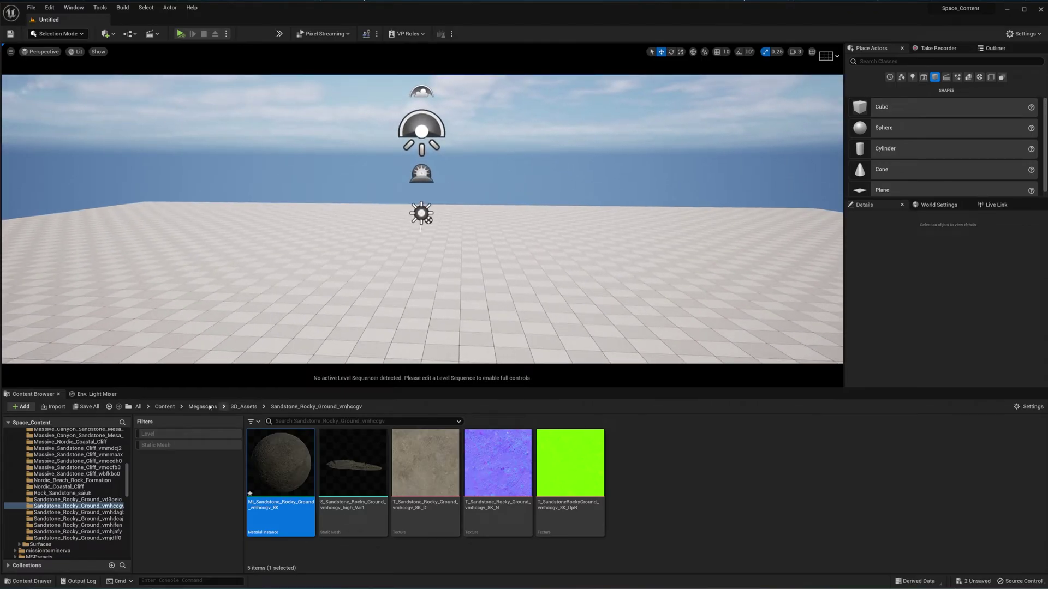
pyautogui.click(165, 407)
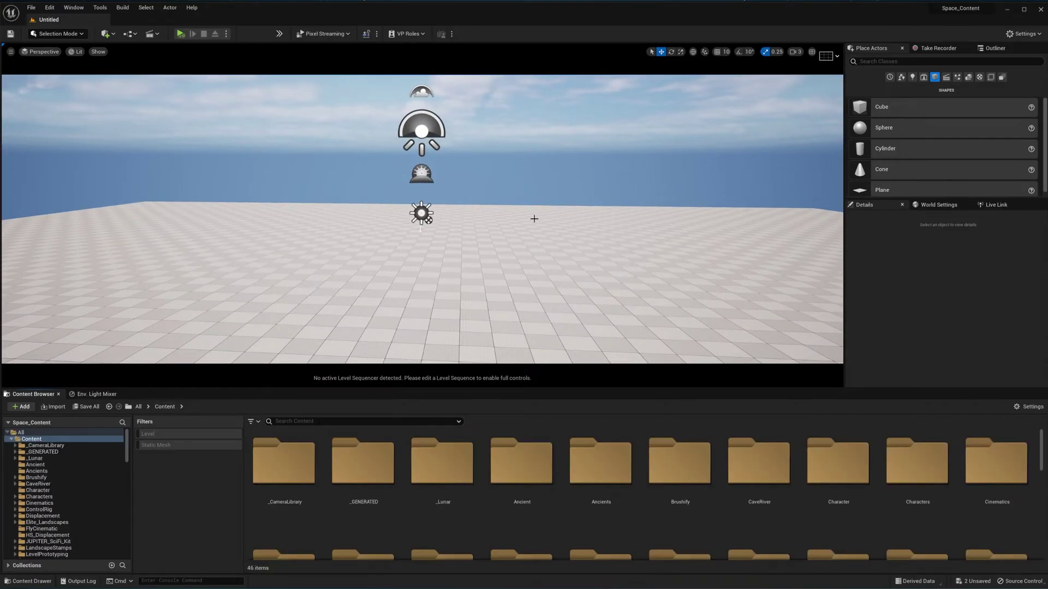
pyautogui.moveTo(655, 180); pyautogui.dragTo(595, 194, button='right')
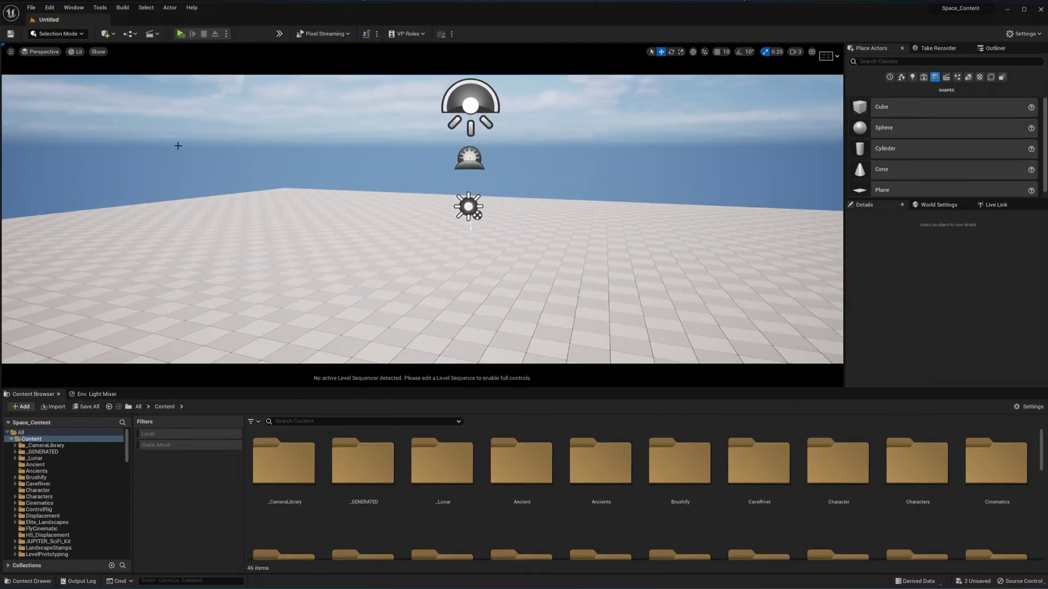
pyautogui.moveTo(859, 110); pyautogui.dragTo(369, 279)
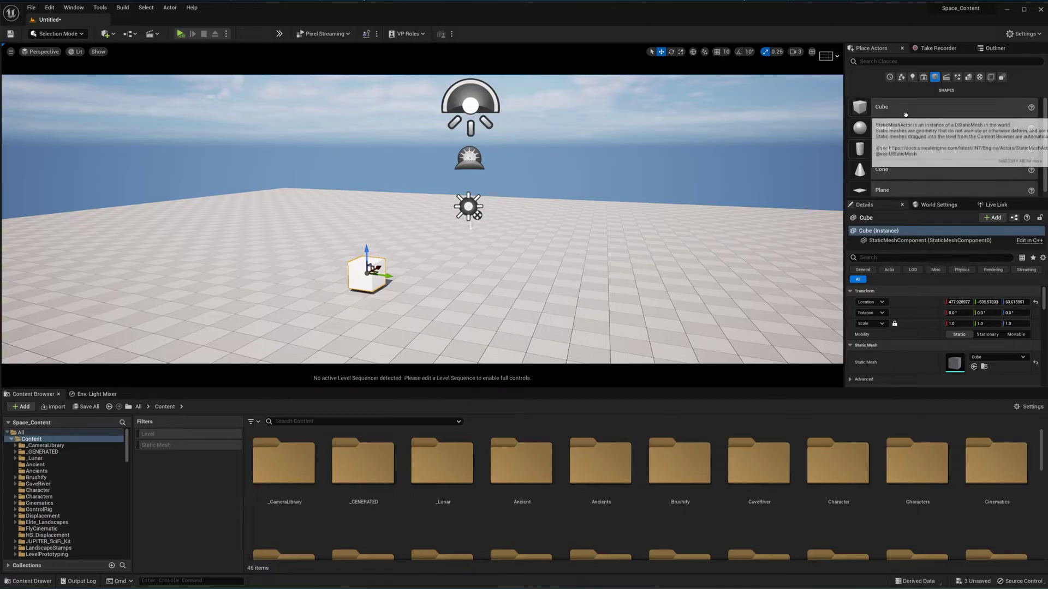
pyautogui.moveTo(906, 108); pyautogui.dragTo(461, 290)
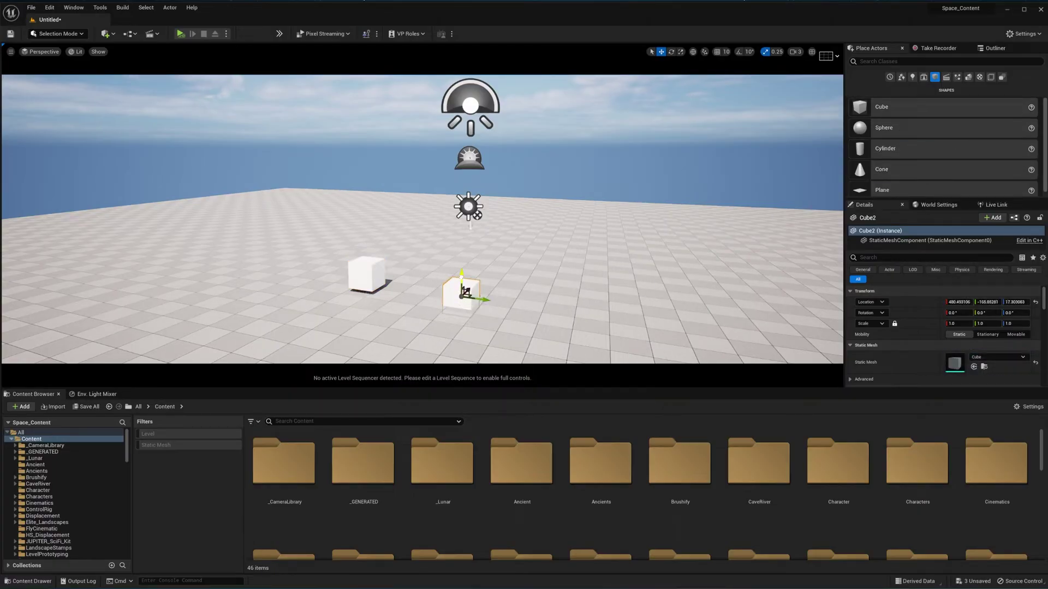
# - Assign the orange BasicShapeMaterial1 to the first cube and the green BasicShapeMaterial2 to the second cube
pyautogui.press('w')
pyautogui.moveTo(416, 275); pyautogui.dragTo(367, 283, button='right')
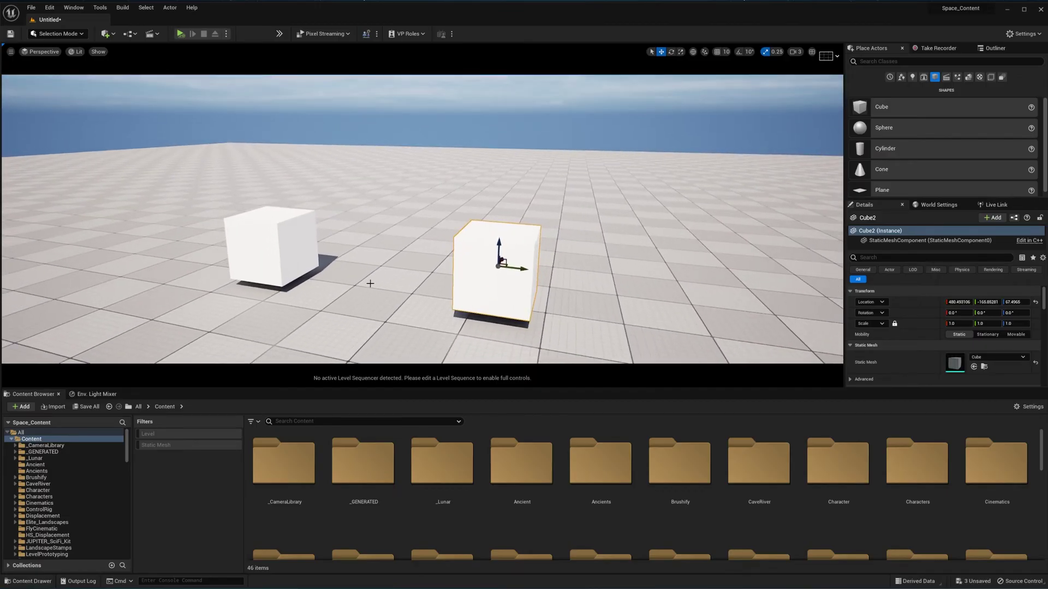
pyautogui.scroll(-2, 978, 297)
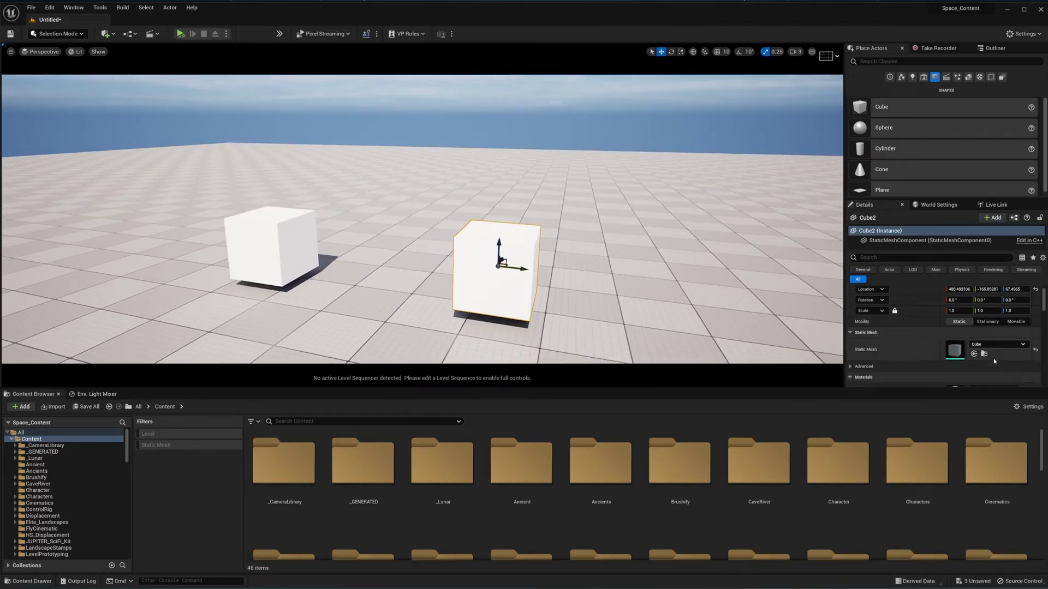
pyautogui.click(984, 374)
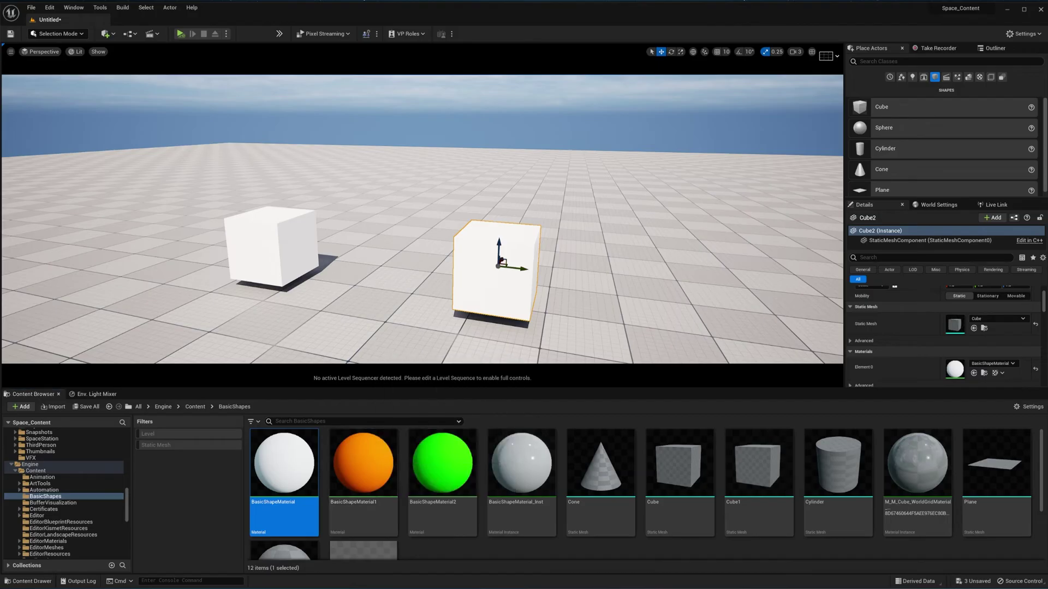
pyautogui.click(271, 248)
pyautogui.moveTo(363, 479); pyautogui.dragTo(982, 371)
pyautogui.moveTo(584, 338); pyautogui.dragTo(592, 338, button='right')
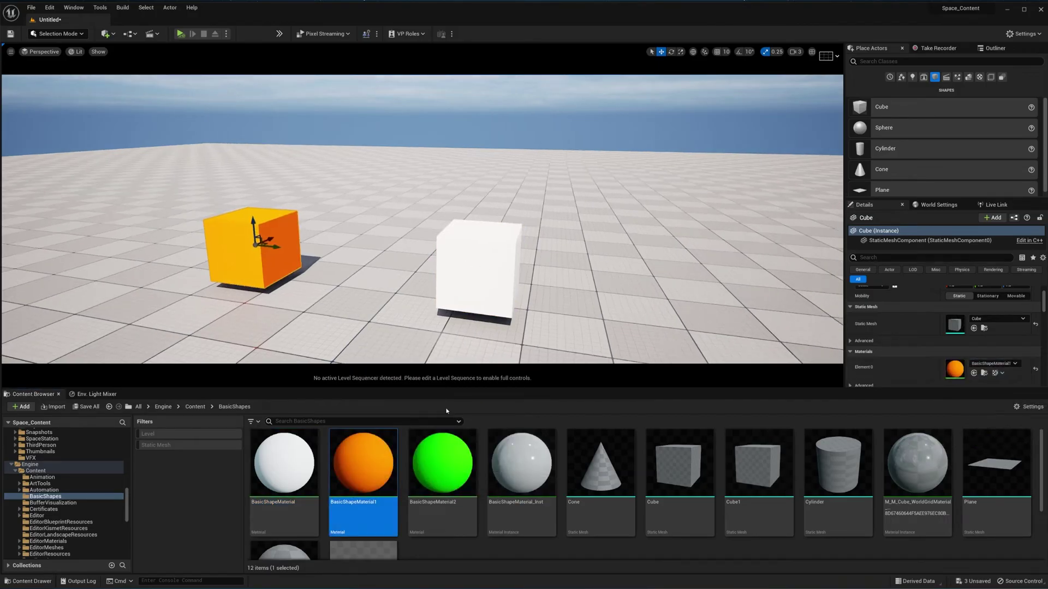
pyautogui.click(478, 273)
pyautogui.moveTo(438, 471); pyautogui.dragTo(955, 370)
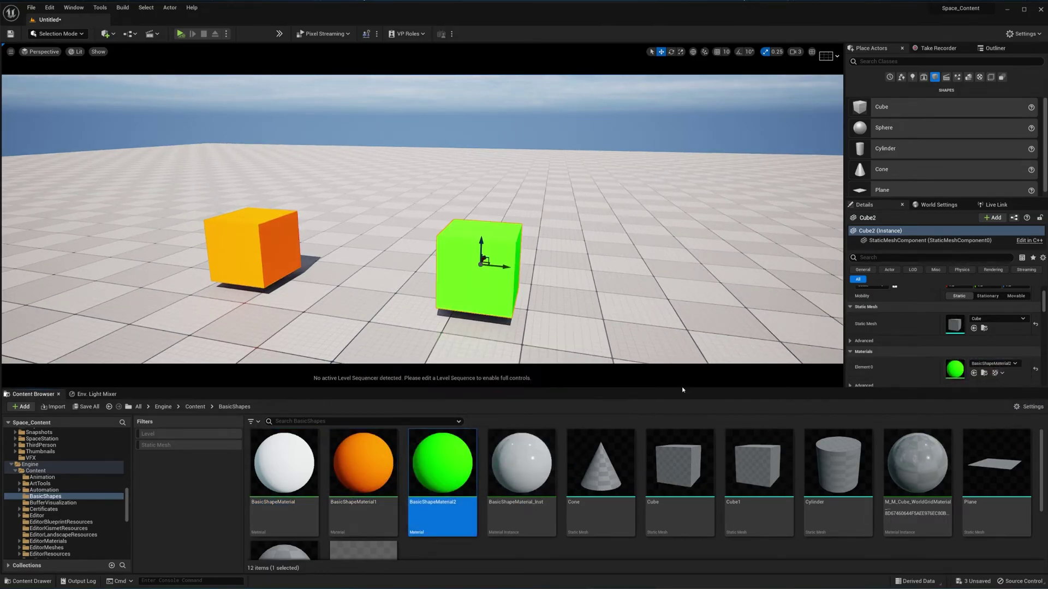
# - Select the orange cube and switch the editor to Animation mode
pyautogui.moveTo(616, 328); pyautogui.dragTo(601, 322, button='right')
pyautogui.moveTo(567, 283); pyautogui.dragTo(580, 292, button='right')
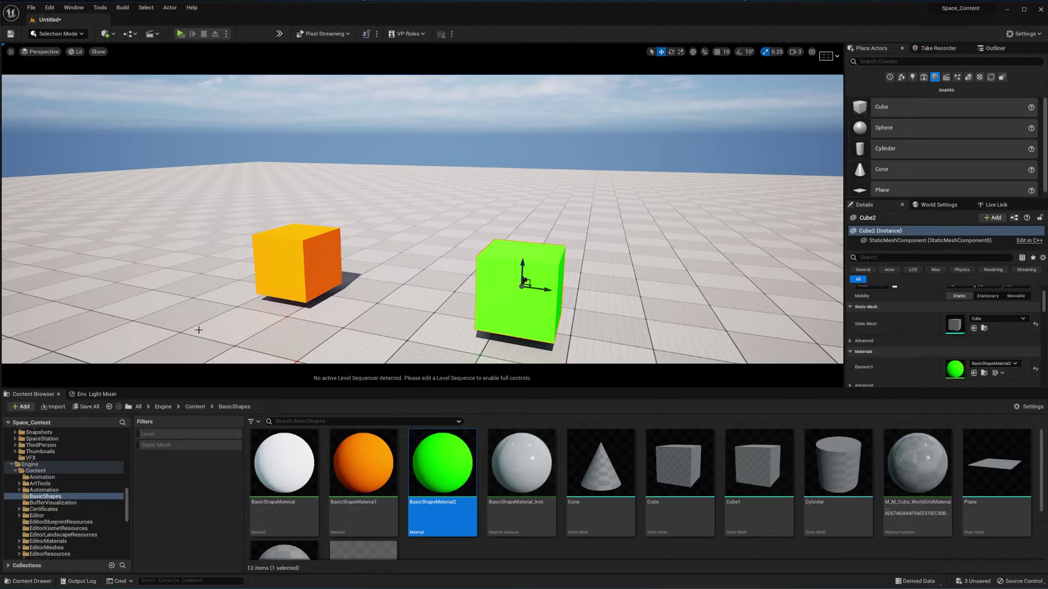
pyautogui.click(323, 354)
pyautogui.click(305, 266)
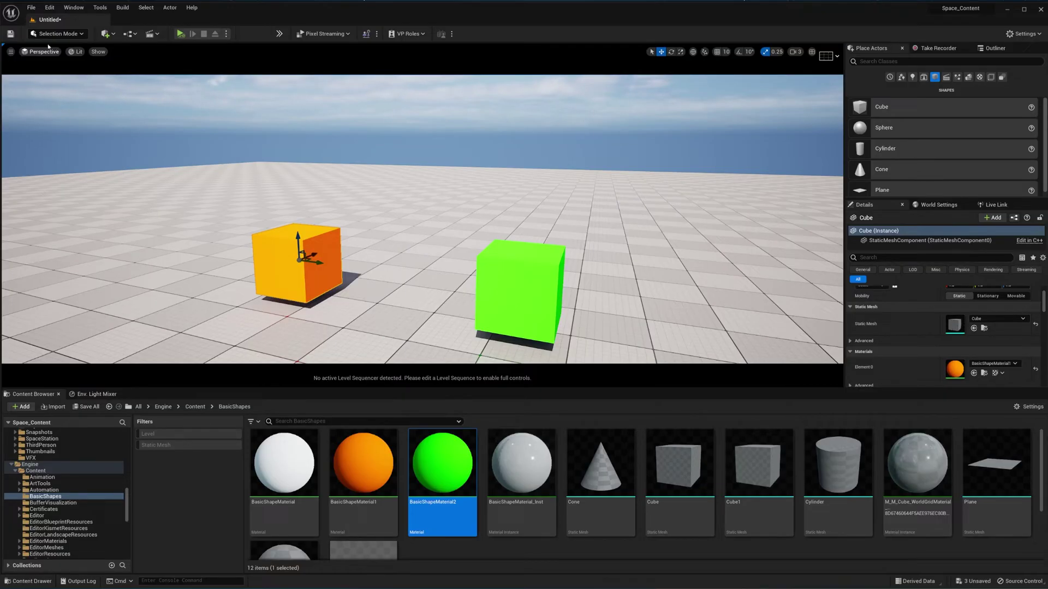
pyautogui.click(80, 37)
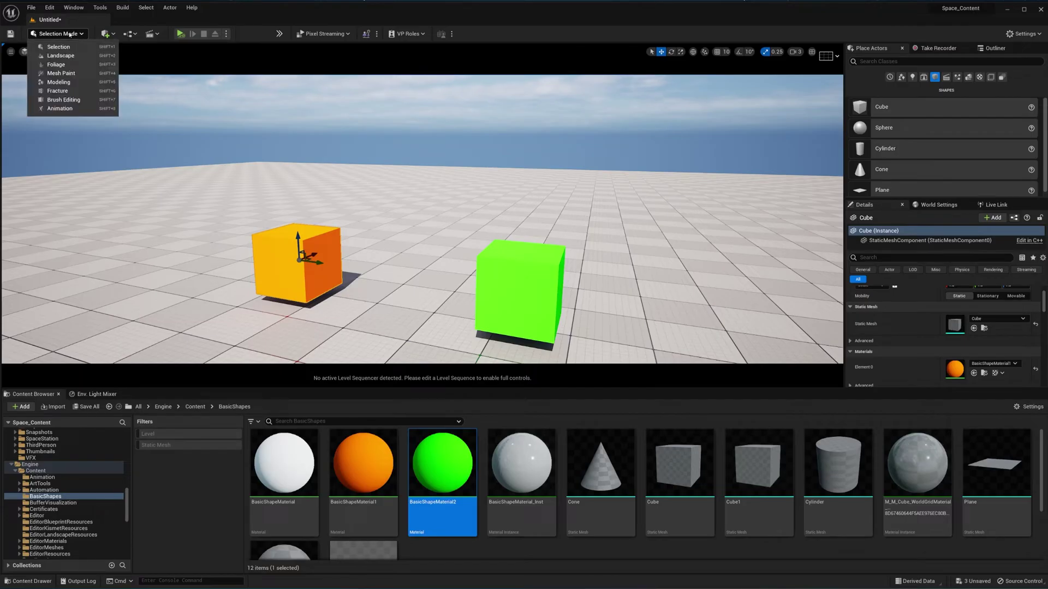
pyautogui.click(55, 109)
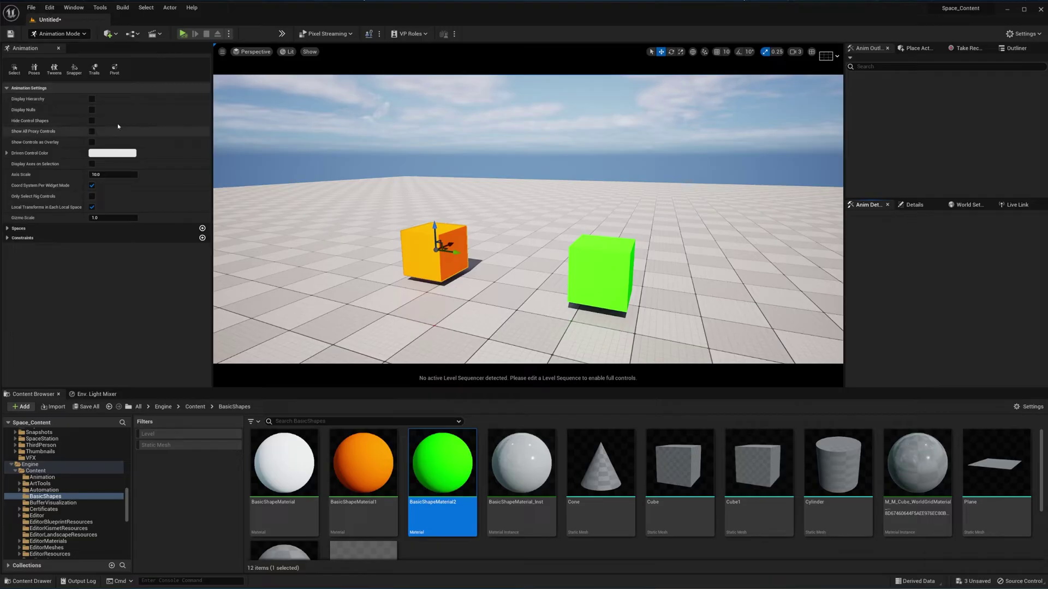
# - Create a level sequence named Tutorial_const in the Cinematics folder
pyautogui.click(154, 33)
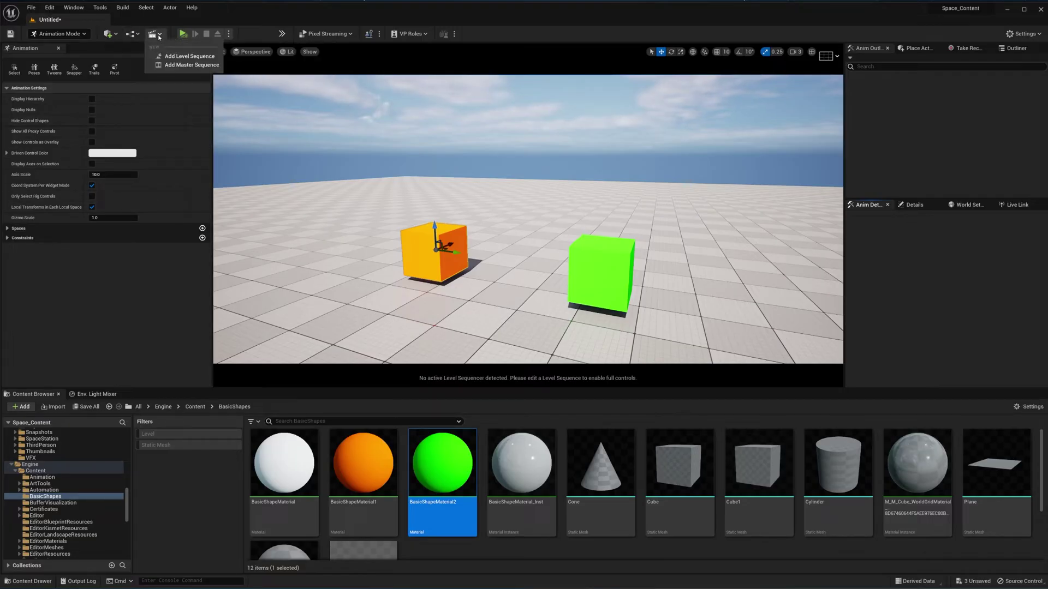
pyautogui.click(181, 57)
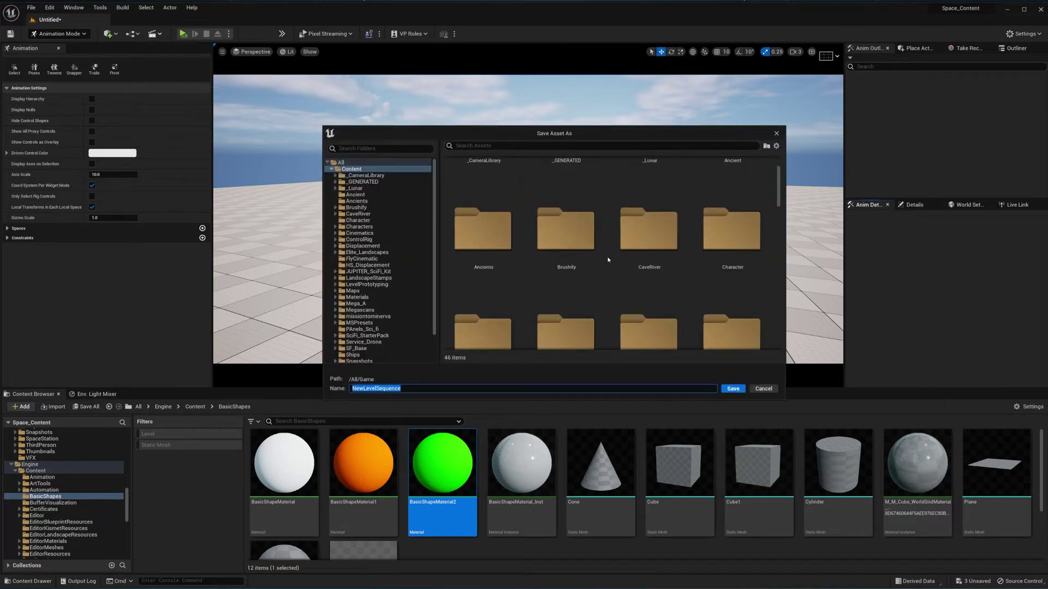
pyautogui.scroll(-1, 608, 260)
pyautogui.doubleClick(562, 294)
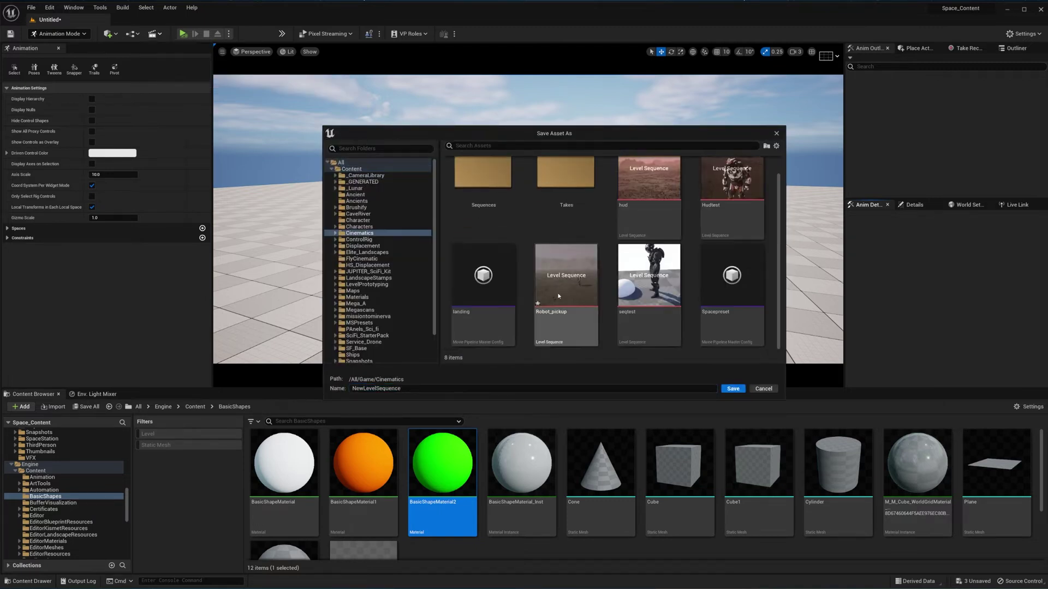
pyautogui.click(490, 388)
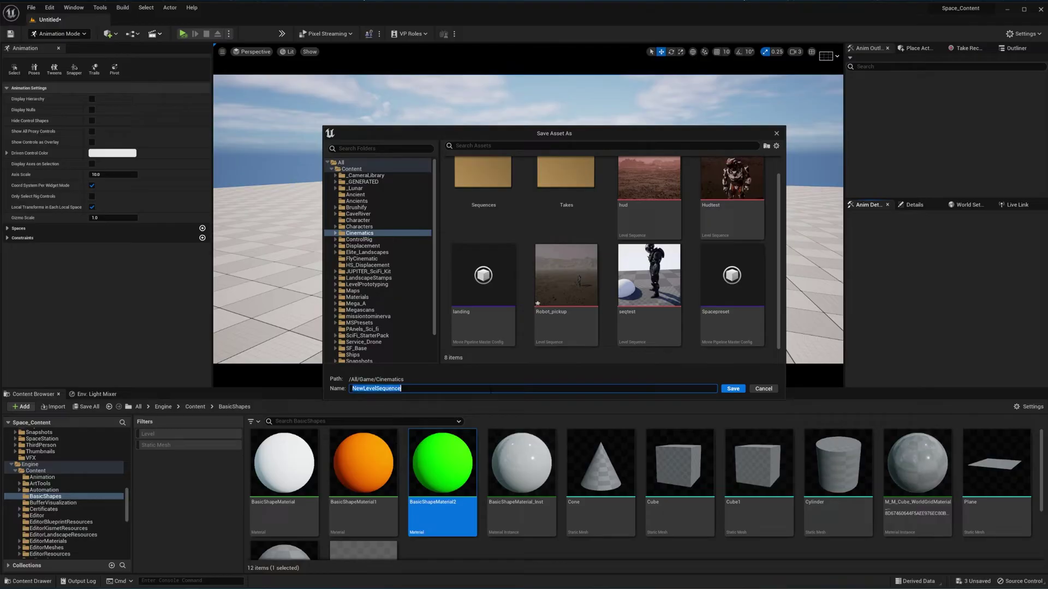
pyautogui.write('Tutorial_const')
pyautogui.press('Return')
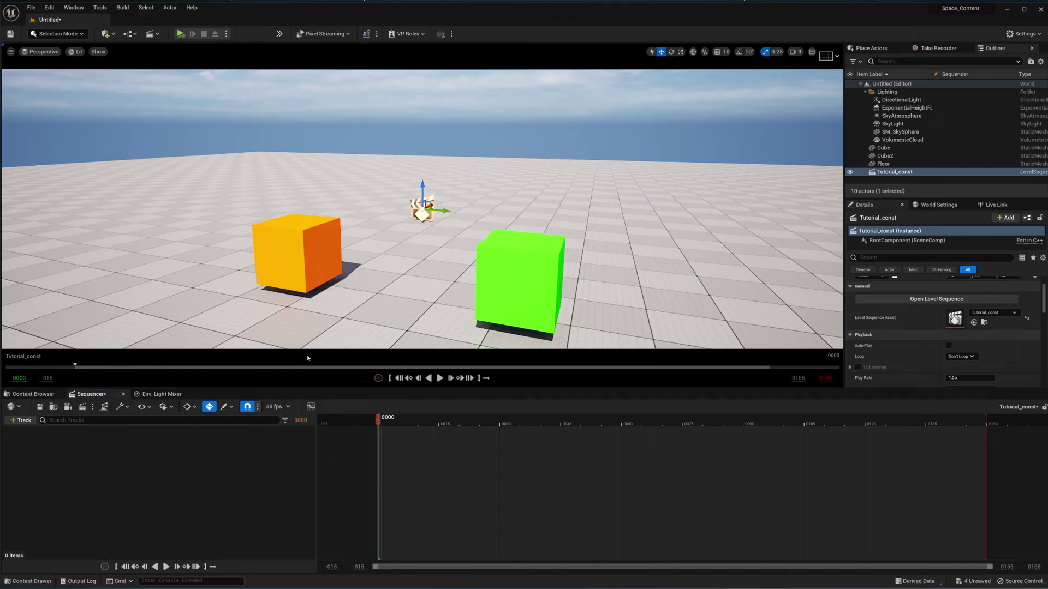
# - Add the orange cube and the green Cube2 as tracks in the Tutorial_const sequence
pyautogui.click(300, 281)
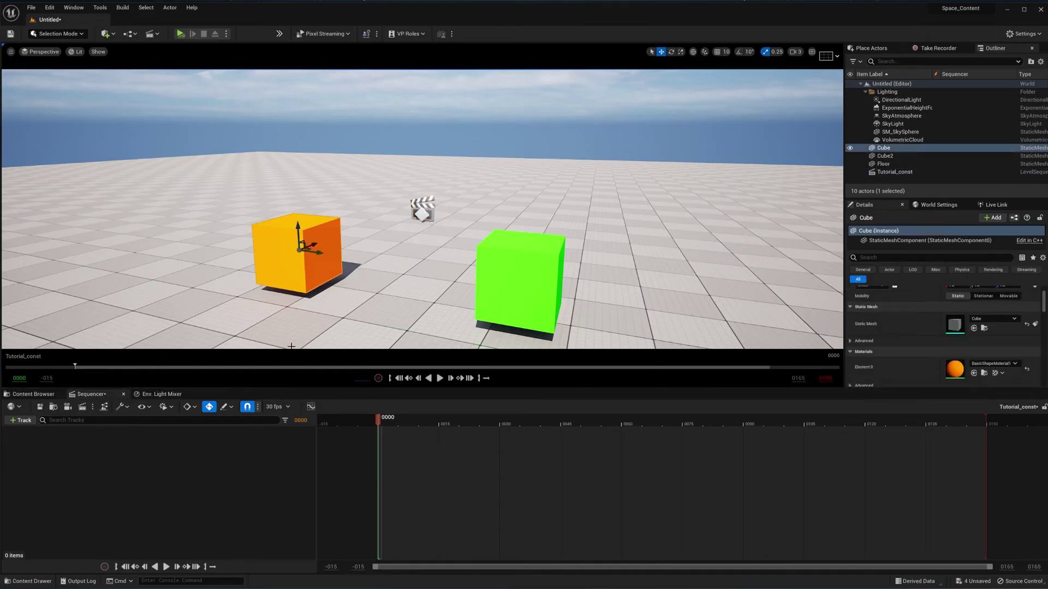
pyautogui.moveTo(883, 148); pyautogui.dragTo(240, 467)
pyautogui.click(885, 156)
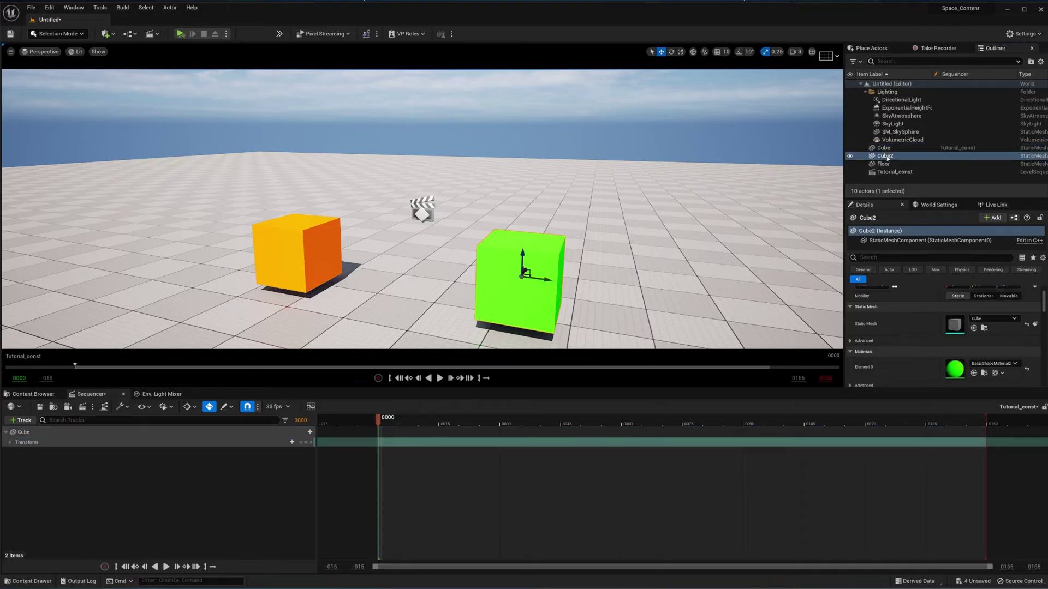
pyautogui.moveTo(887, 158); pyautogui.dragTo(224, 510)
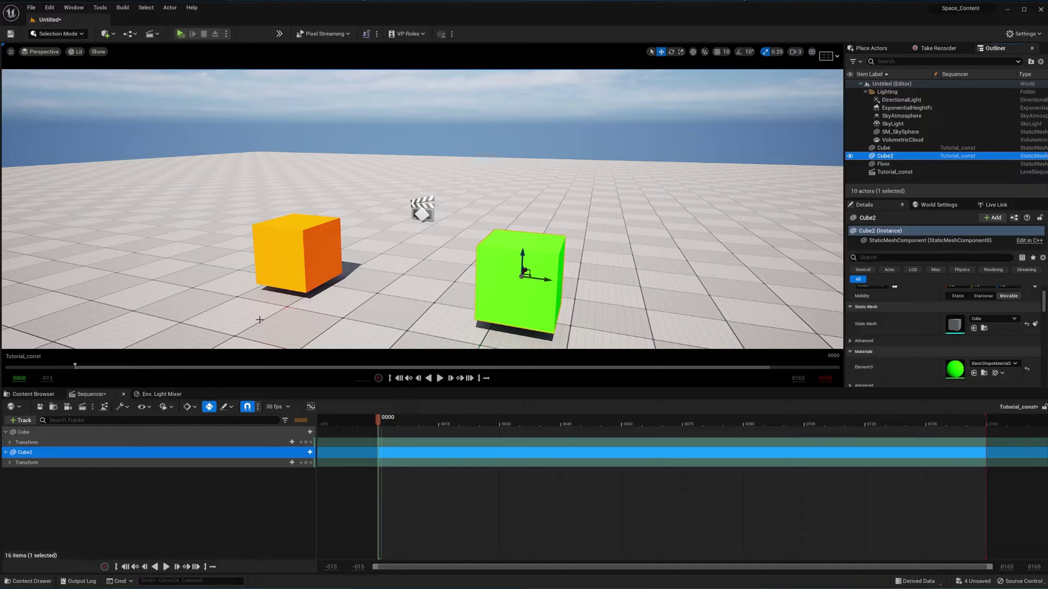
# - Switch the editor to Animation mode with the Tutorial_const sequence open
pyautogui.moveTo(360, 221)
pyautogui.mouseDown(button='right')
pyautogui.moveTo(358, 265)
pyautogui.moveTo(344, 216)
pyautogui.mouseUp(button='right')
pyautogui.press('a')
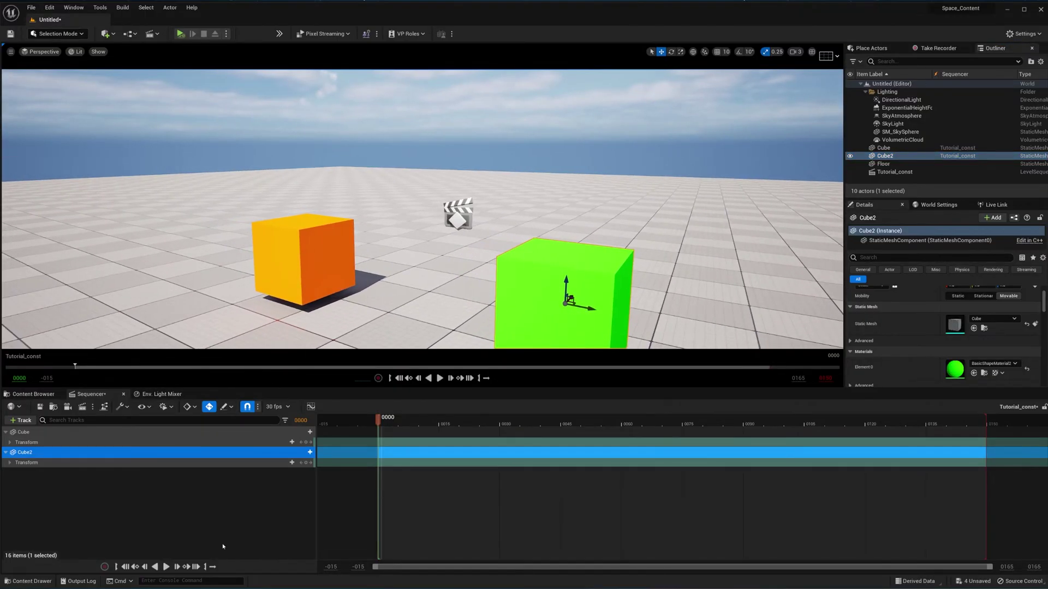
pyautogui.moveTo(379, 420); pyautogui.dragTo(463, 423)
pyautogui.click(57, 34)
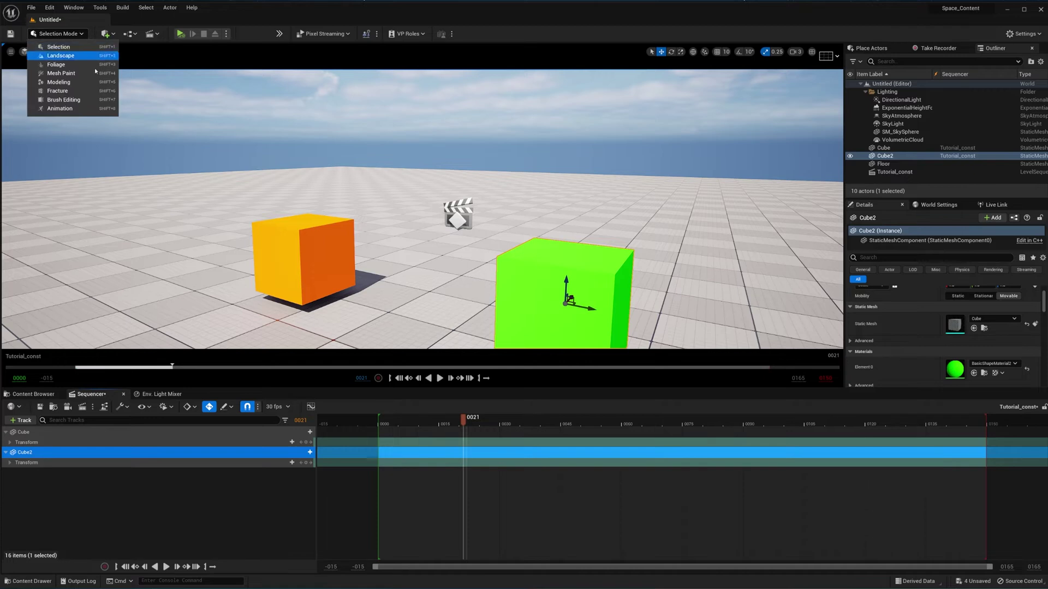
pyautogui.click(71, 108)
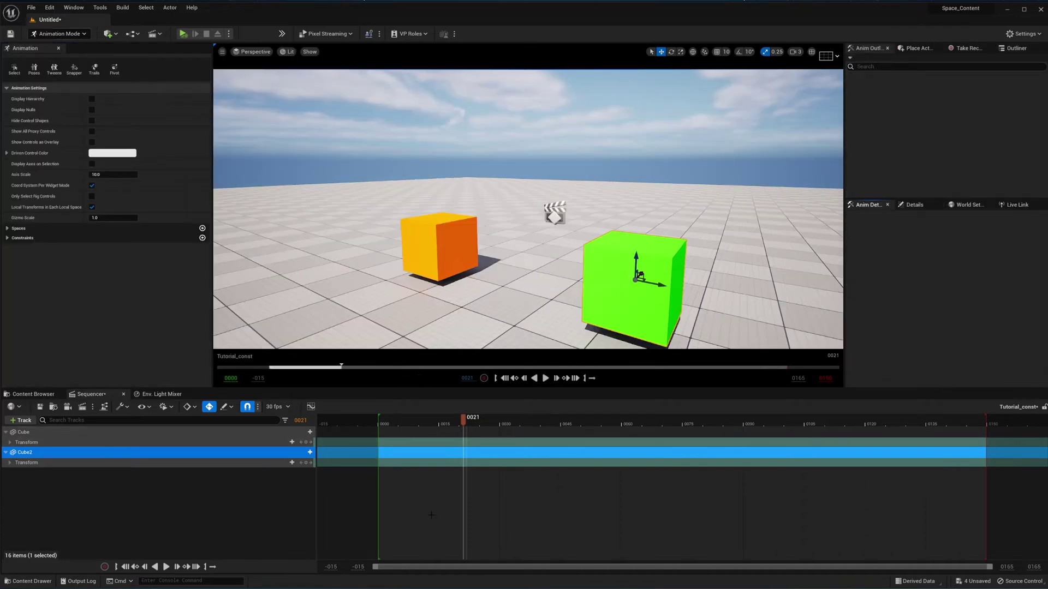
# - At frame 1, add a LookAt constraint to the orange cube with the green cube as its target
pyautogui.moveTo(379, 428); pyautogui.dragTo(381, 429)
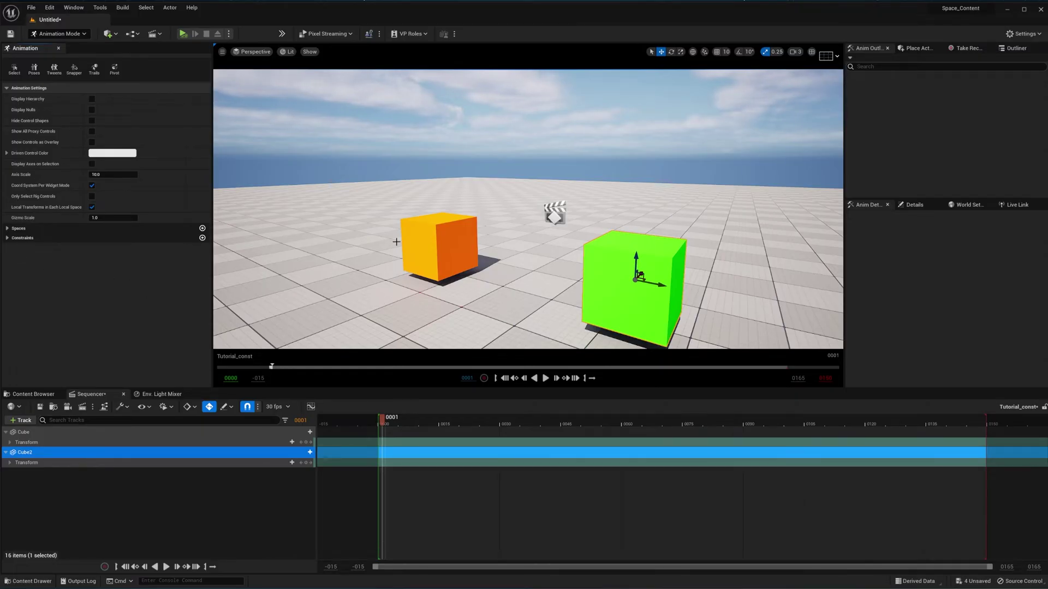
pyautogui.click(422, 234)
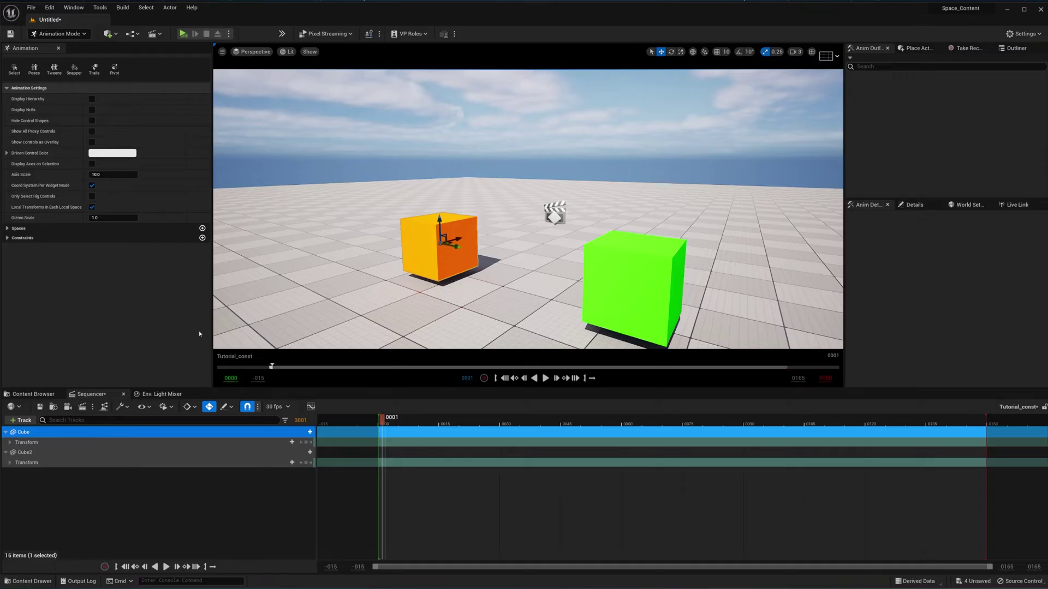
pyautogui.click(202, 238)
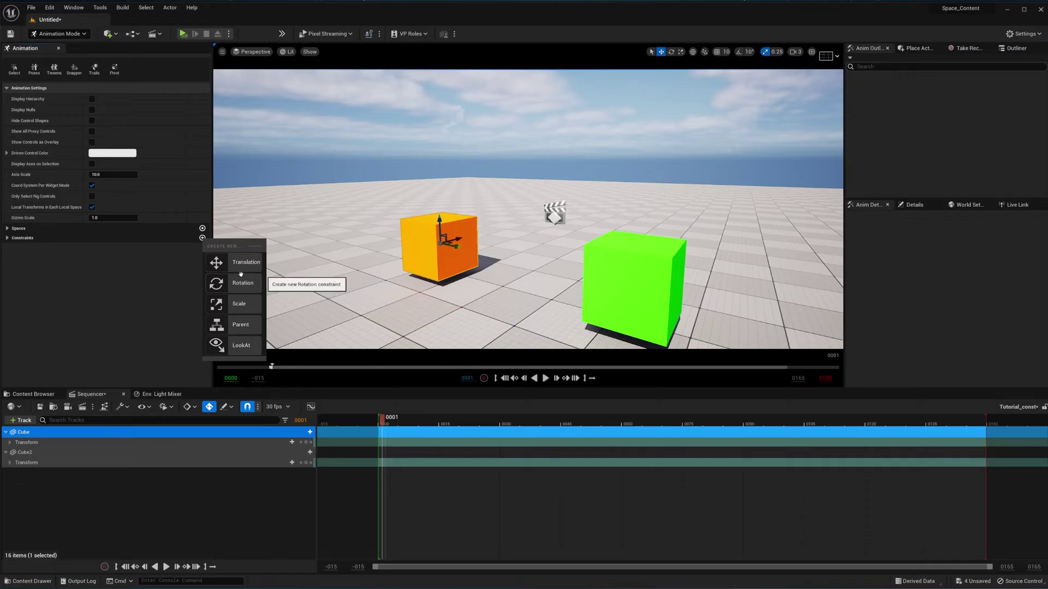
pyautogui.click(226, 347)
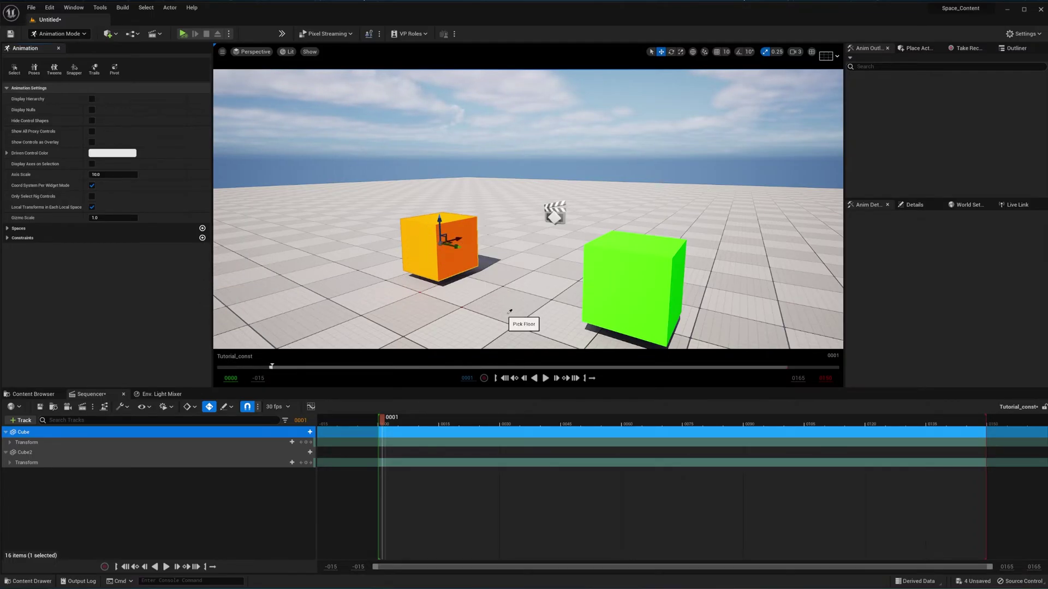
pyautogui.click(631, 267)
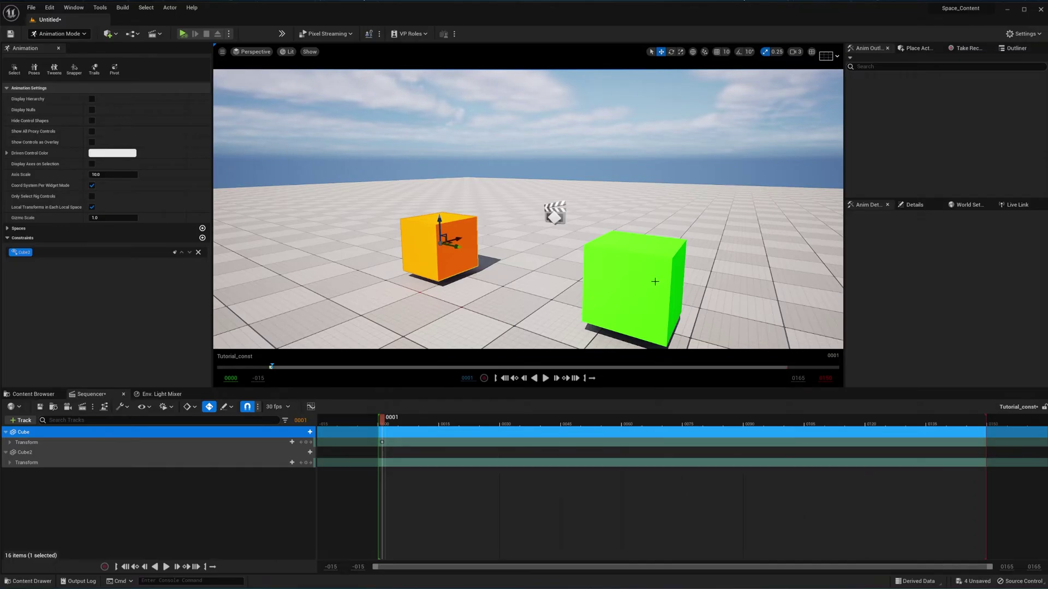
# - Try rotating and scaling the green cube to test the LookAt constraint, undoing each trial change
pyautogui.click(640, 265)
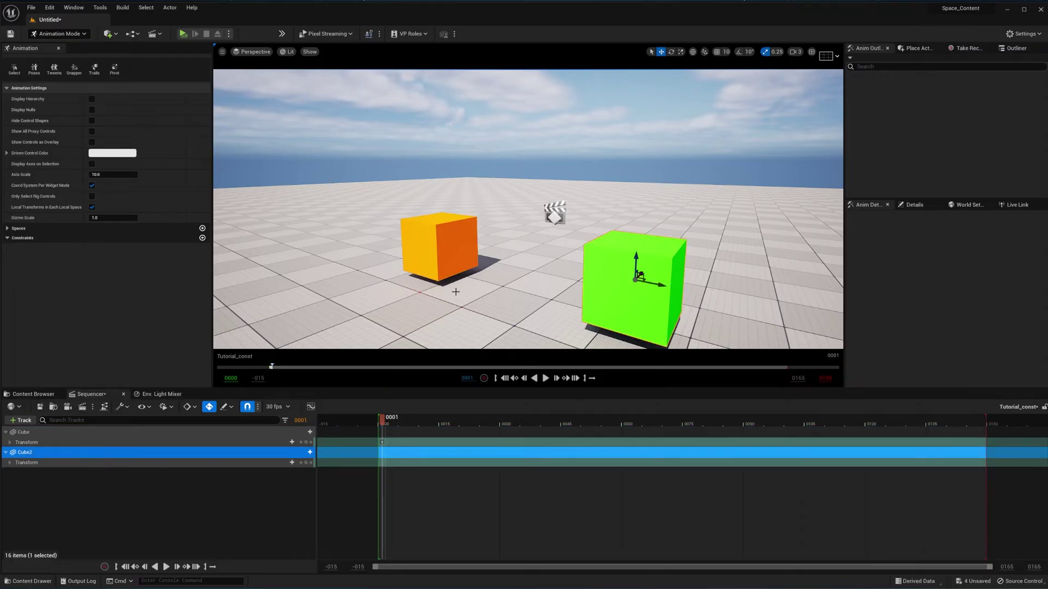
pyautogui.press('e')
pyautogui.moveTo(653, 258); pyautogui.dragTo(562, 195)
pyautogui.hotkey('ctrl', 'z')
pyautogui.press('r')
pyautogui.hotkey('ctrl', 'z')
# - Move the green cube around the orange cube and leave it closer to the camera on the floor
pyautogui.press('w')
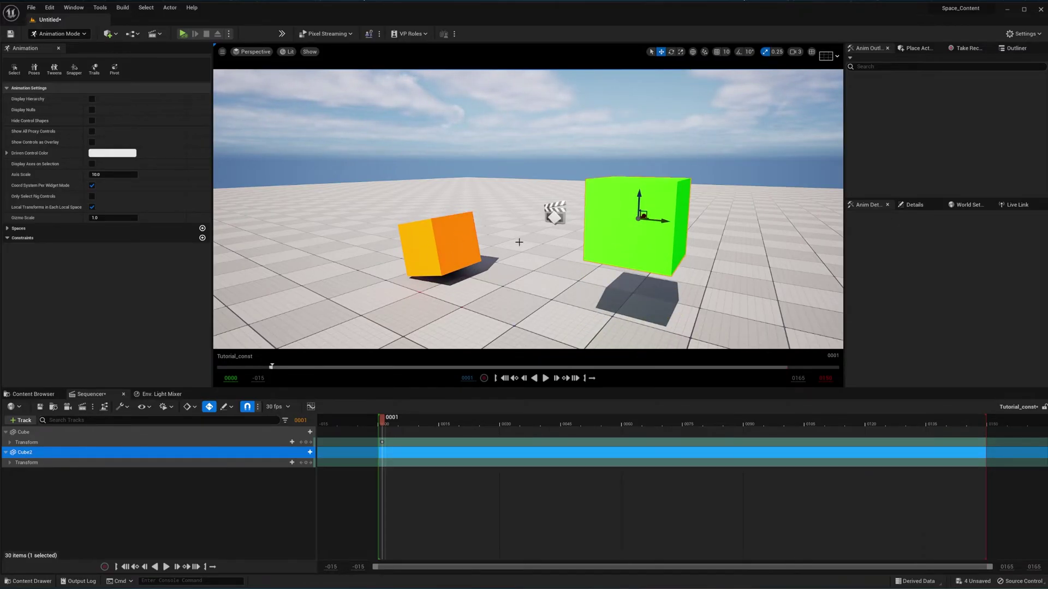
pyautogui.moveTo(658, 220); pyautogui.dragTo(595, 274)
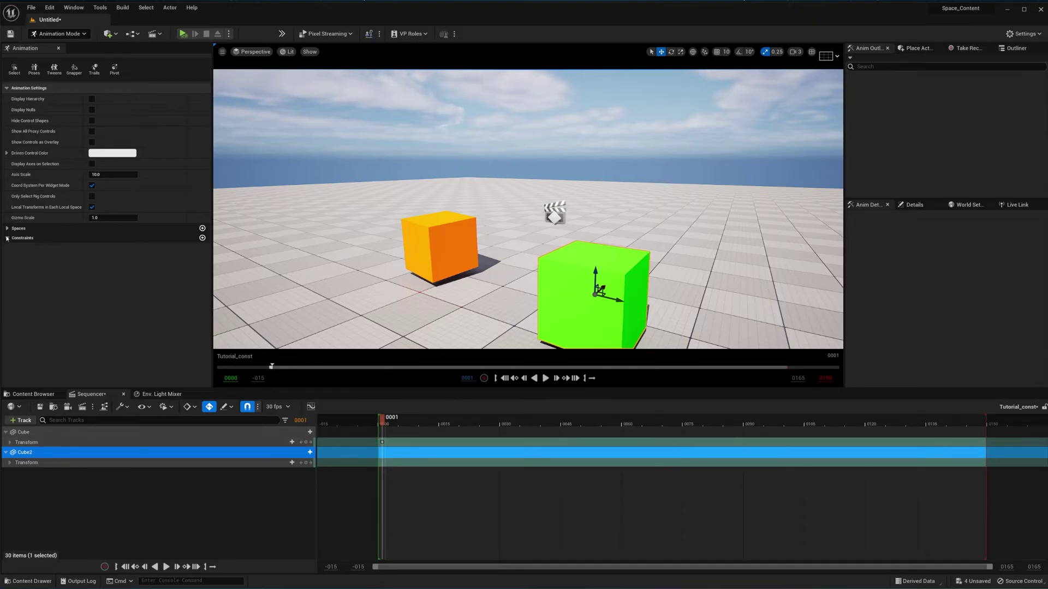
# - Replace the orange cube's LookAt constraint with a Translation constraint targeting the green cube
pyautogui.click(447, 247)
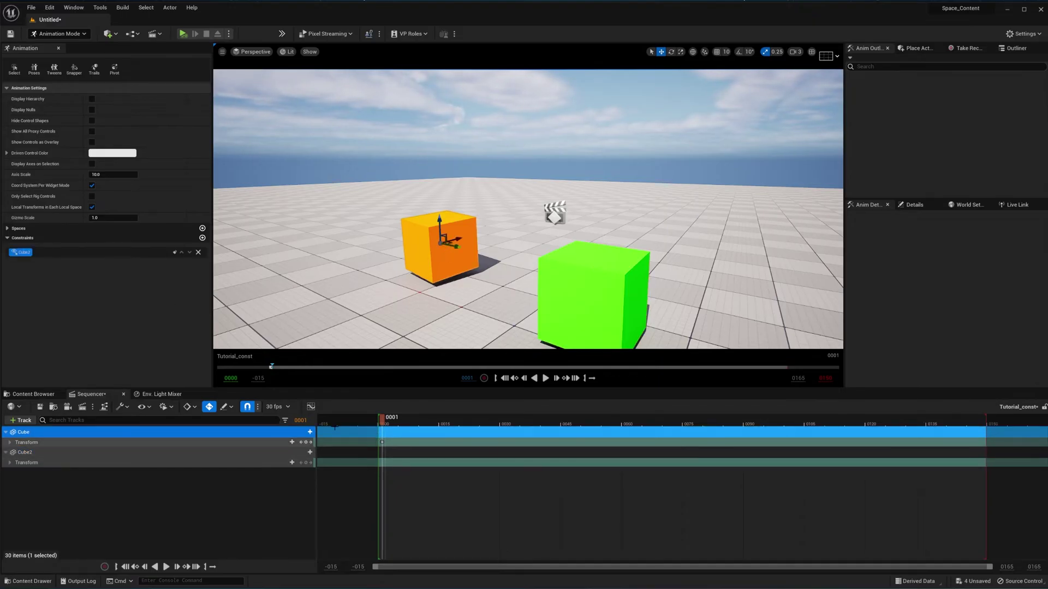
pyautogui.click(198, 253)
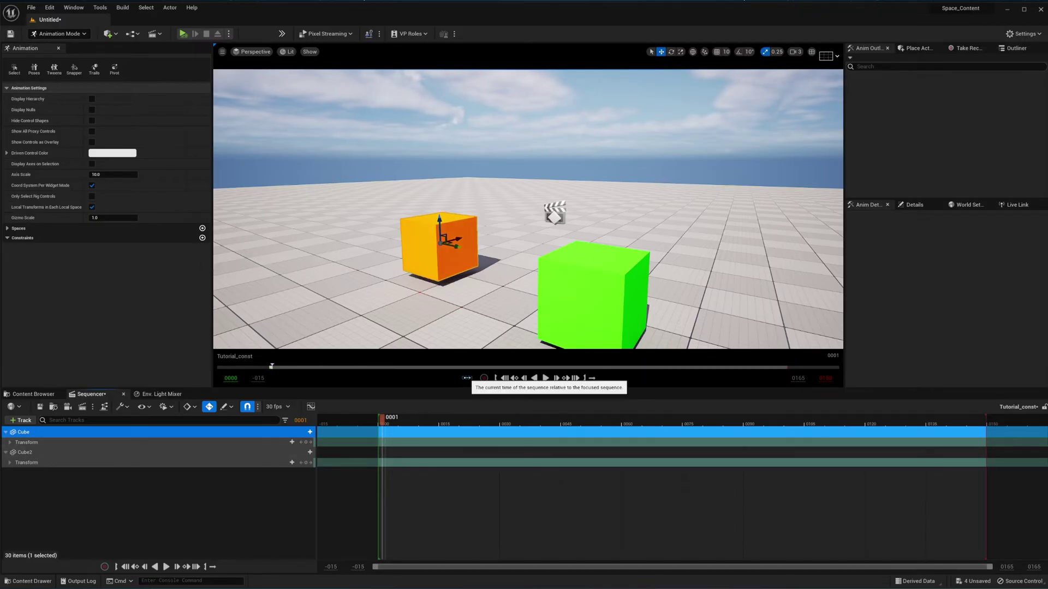
pyautogui.click(202, 237)
pyautogui.click(230, 259)
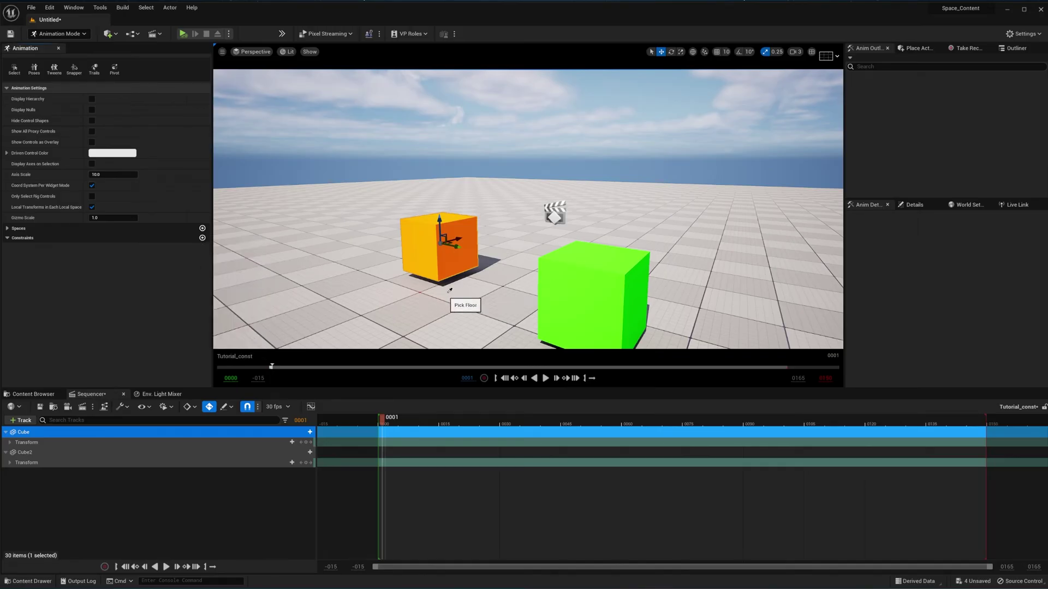
pyautogui.click(593, 276)
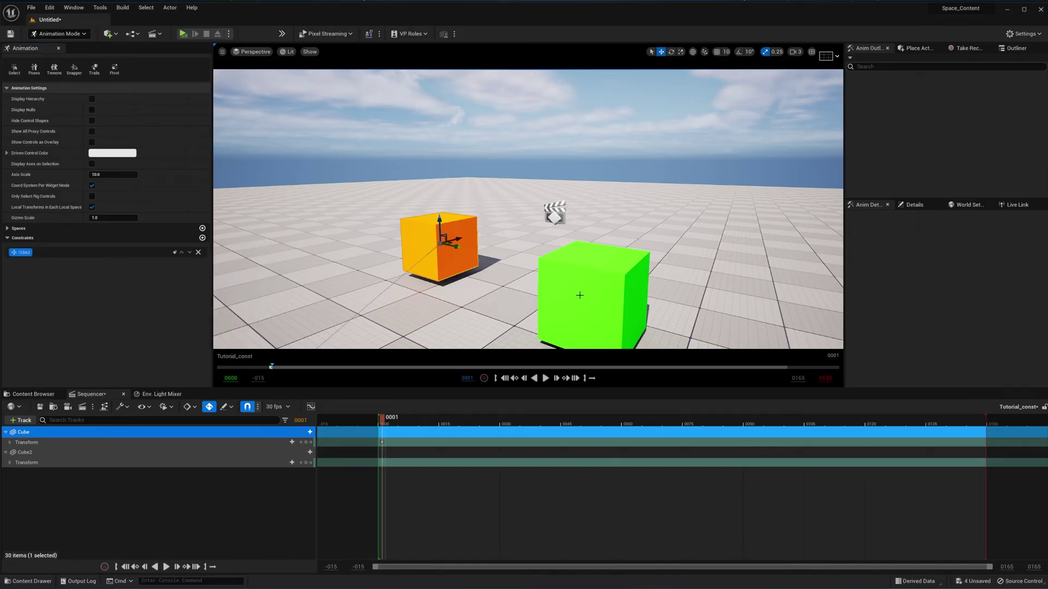
# - Move the green cube to just above the floor to test the Translation constraint, undoing any trial rotation
pyautogui.click(580, 296)
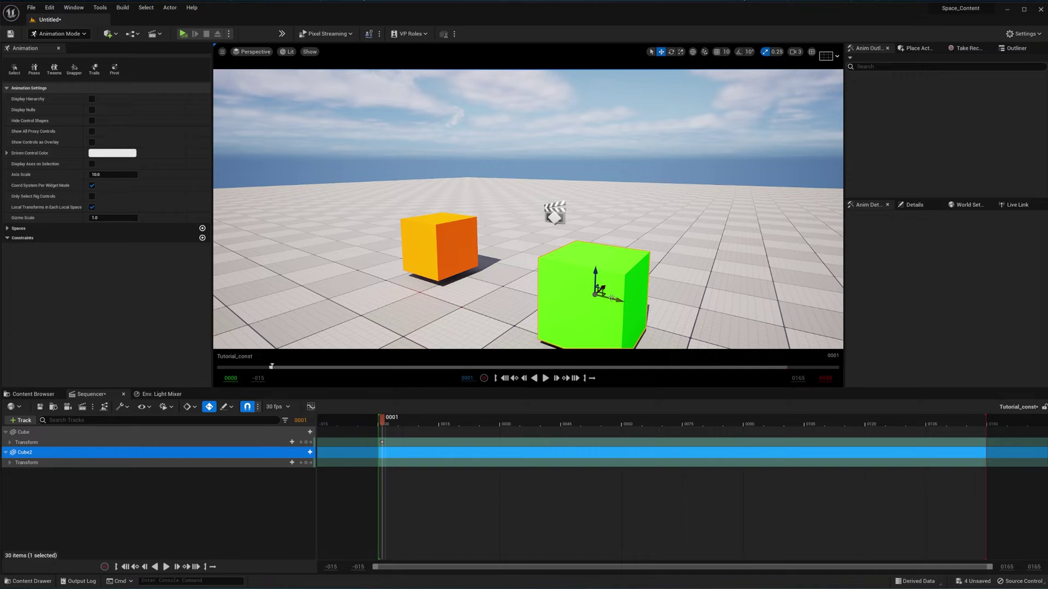
pyautogui.press('e')
pyautogui.moveTo(620, 277); pyautogui.dragTo(621, 305)
pyautogui.press('w')
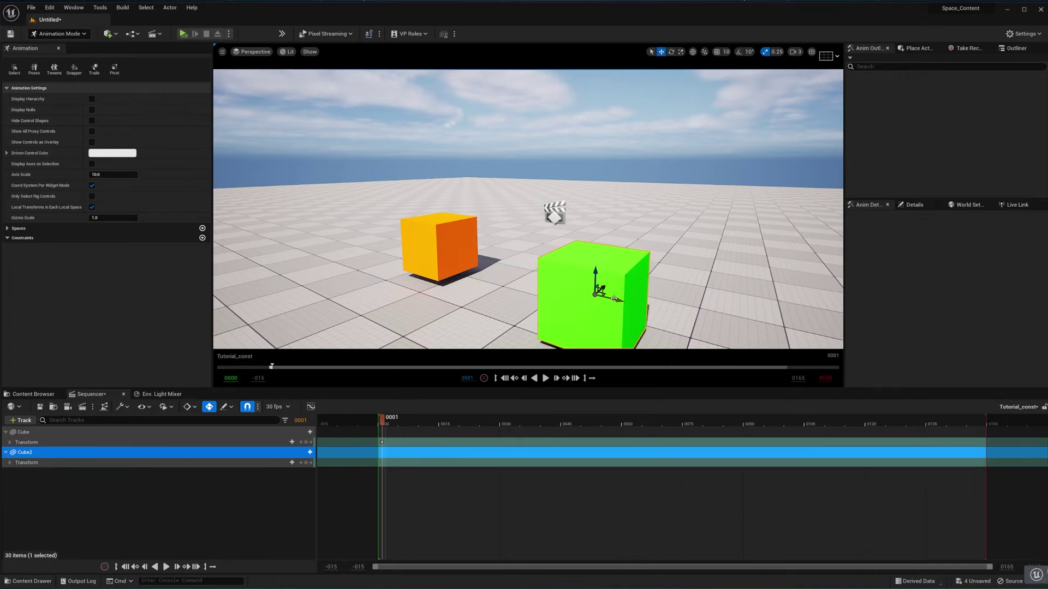
pyautogui.scroll(-6, 614, 298)
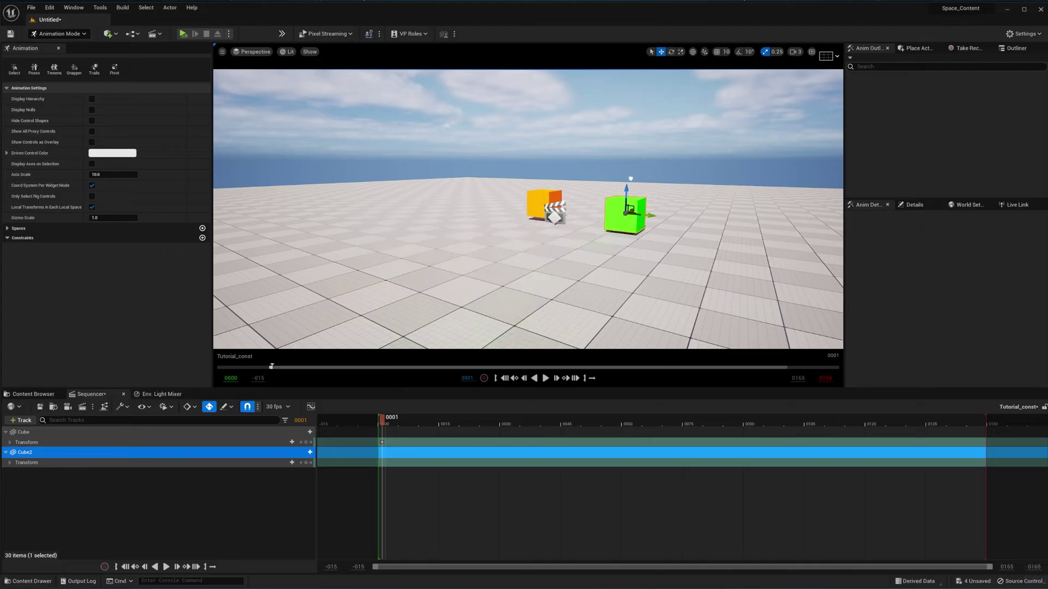
pyautogui.scroll(6, 614, 299)
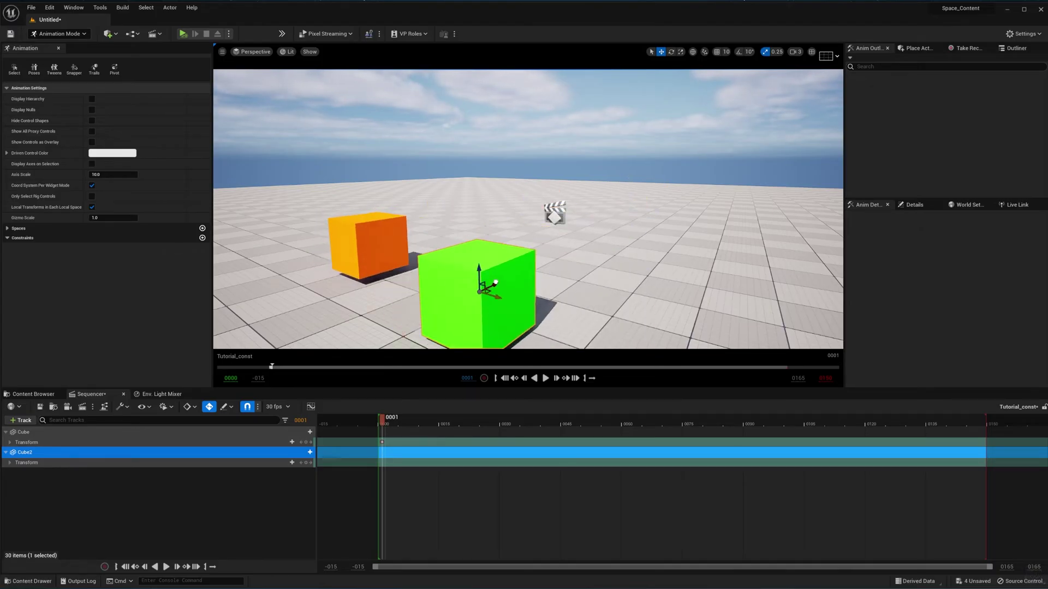
pyautogui.moveTo(496, 283); pyautogui.dragTo(628, 249)
pyautogui.press('e')
pyautogui.hotkey('ctrl', 'z')
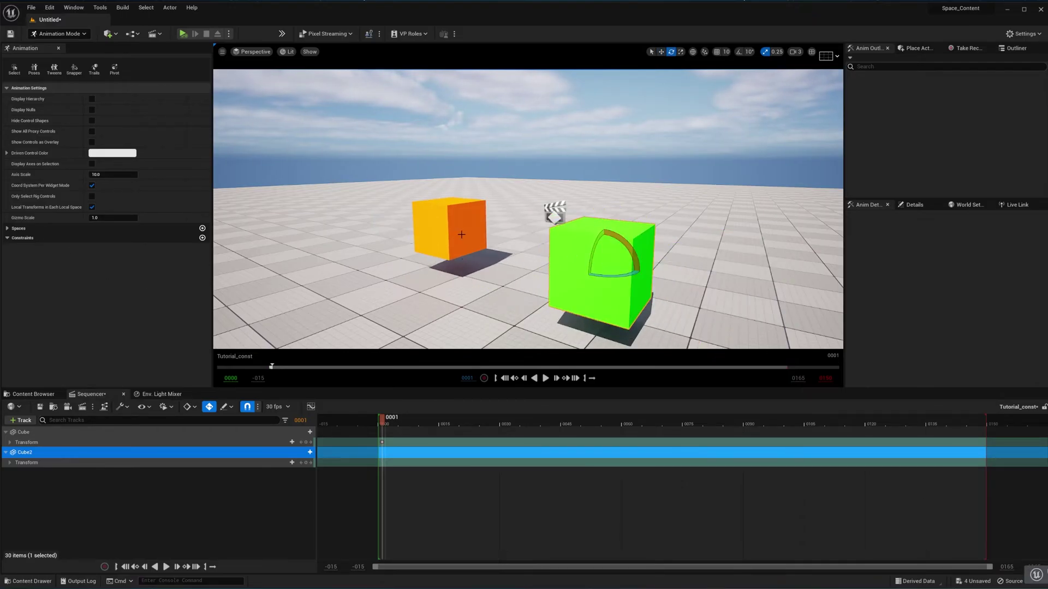
# - Replace the orange cube's Translation constraint with a Rotation constraint targeting the green cube
pyautogui.click(461, 234)
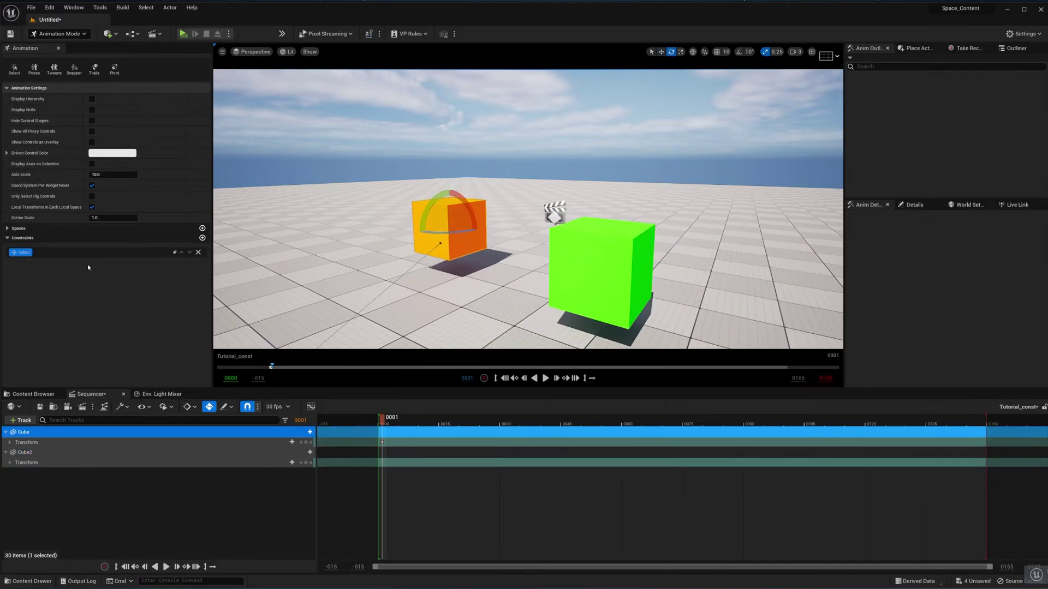
pyautogui.click(202, 238)
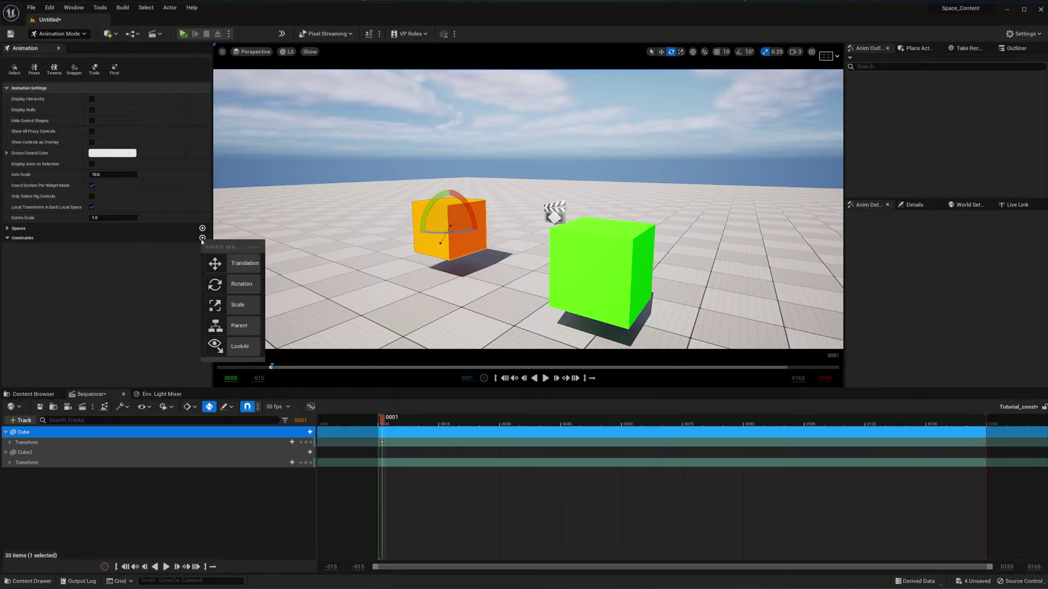
pyautogui.click(241, 284)
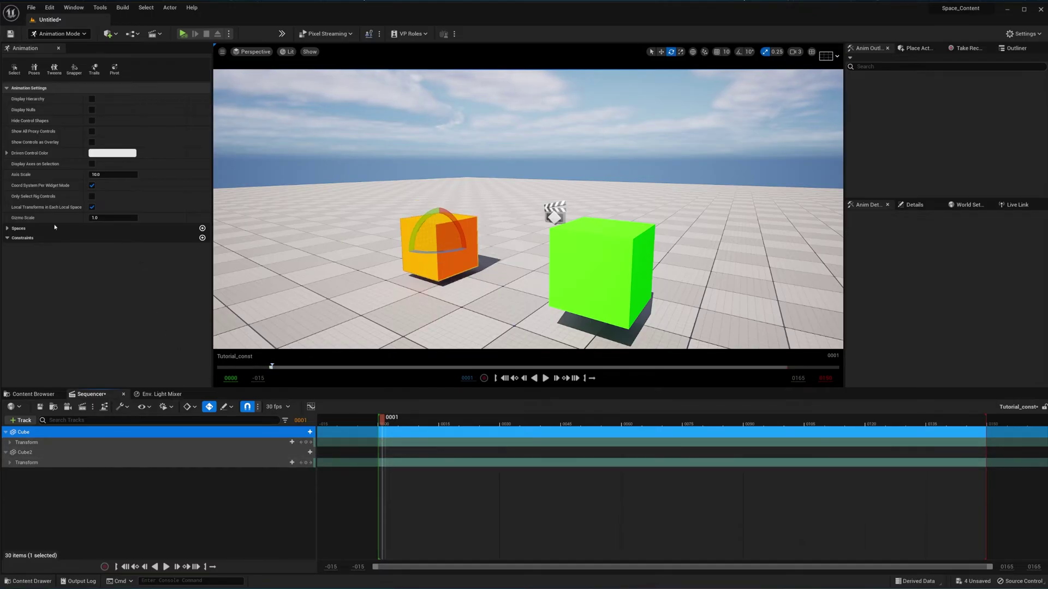
pyautogui.click(202, 238)
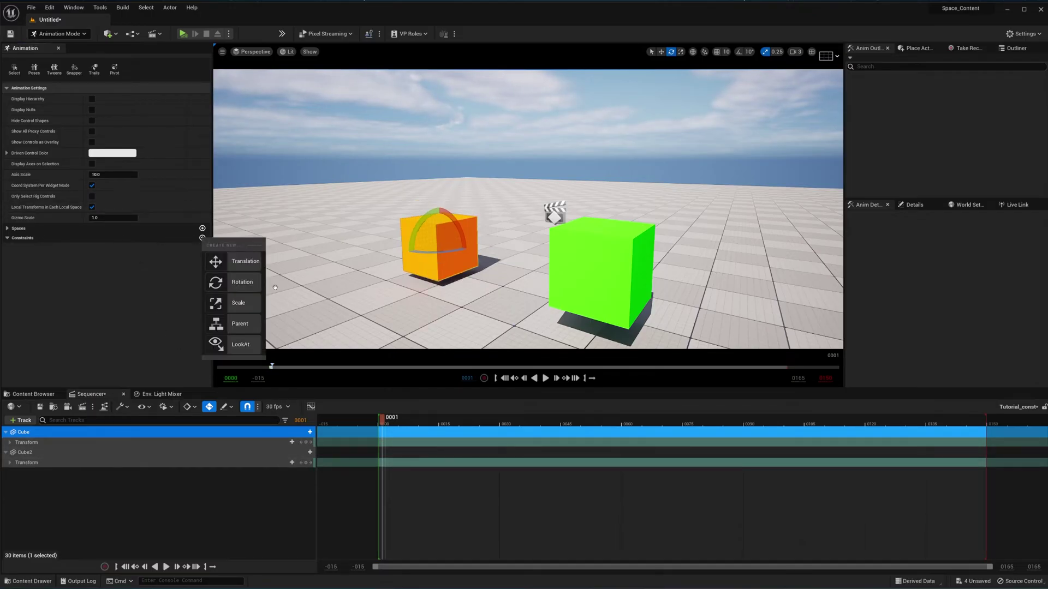
pyautogui.click(242, 282)
pyautogui.click(594, 244)
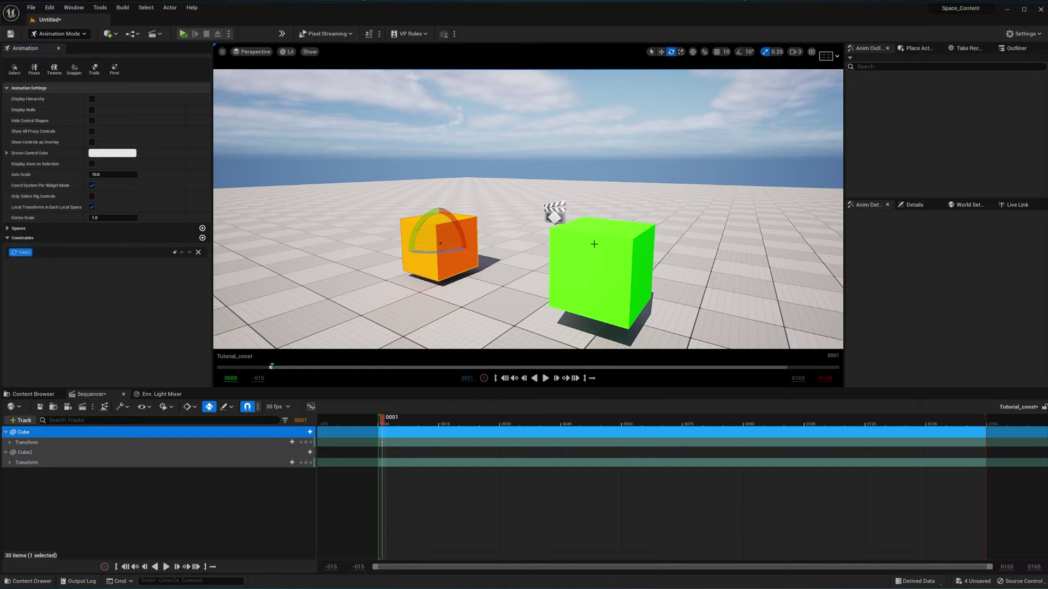
# - Tilt the green cube to test the Rotation constraint on the orange cube, and undo the tilt
pyautogui.click(612, 276)
pyautogui.press('w')
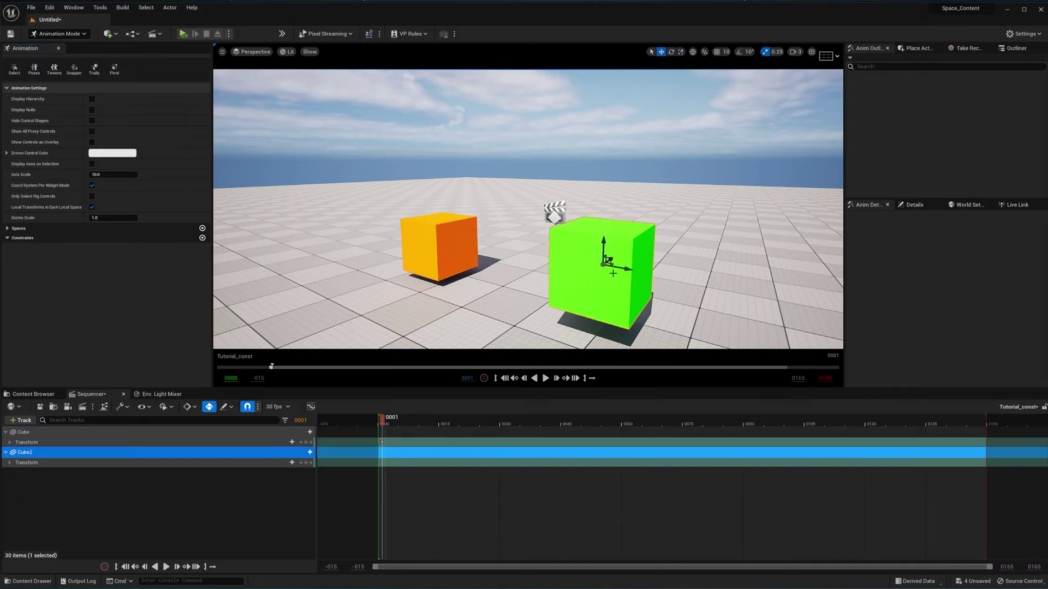
pyautogui.press('e')
pyautogui.moveTo(627, 243)
pyautogui.mouseDown()
pyautogui.moveTo(643, 252)
pyautogui.moveTo(580, 236)
pyautogui.moveTo(637, 250)
pyautogui.moveTo(600, 231)
pyautogui.moveTo(628, 242)
pyautogui.mouseUp()
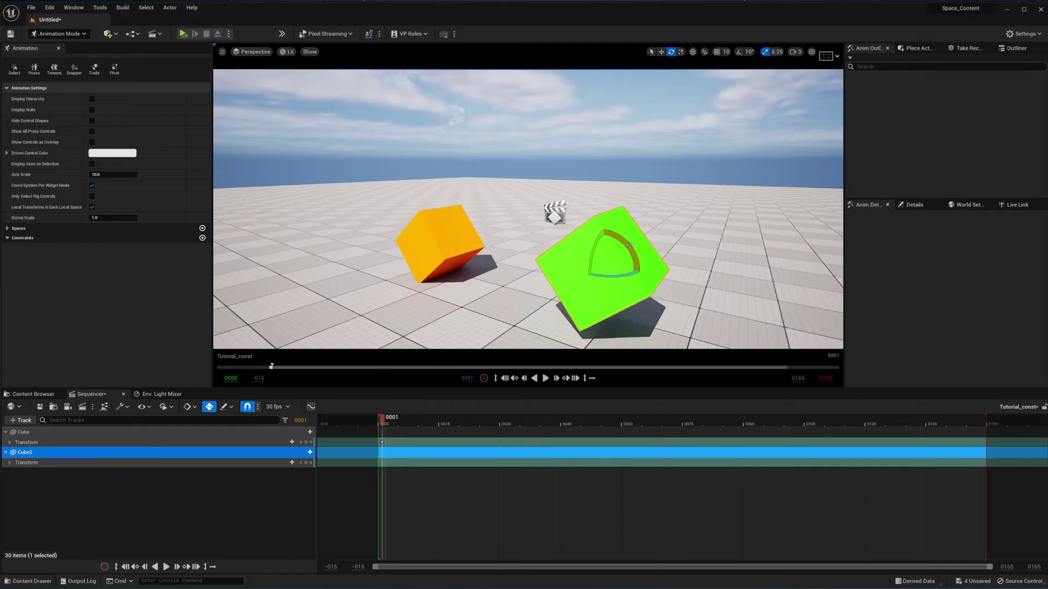
pyautogui.hotkey('ctrl', 'z')
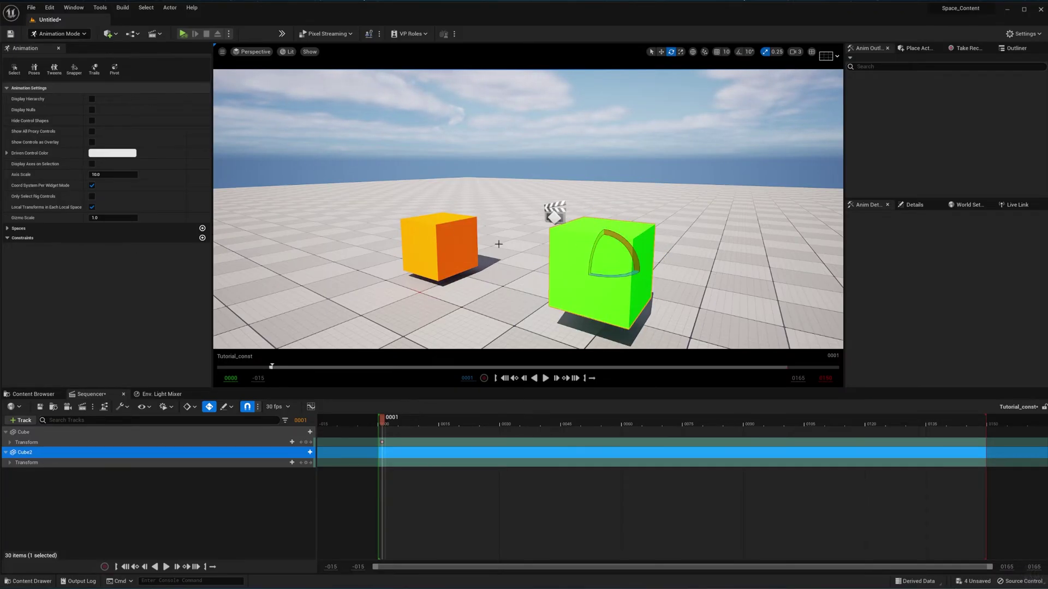
# - Turn the green cube back and forth about its vertical axis and restore its original orientation
pyautogui.moveTo(652, 214); pyautogui.dragTo(545, 199, button='right')
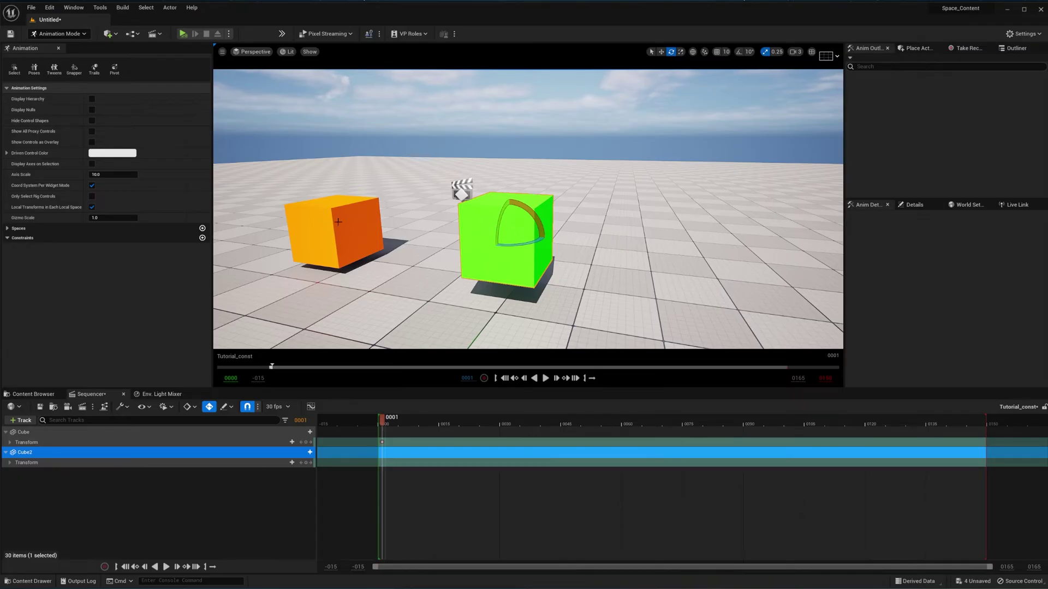
pyautogui.moveTo(507, 246); pyautogui.dragTo(301, 217)
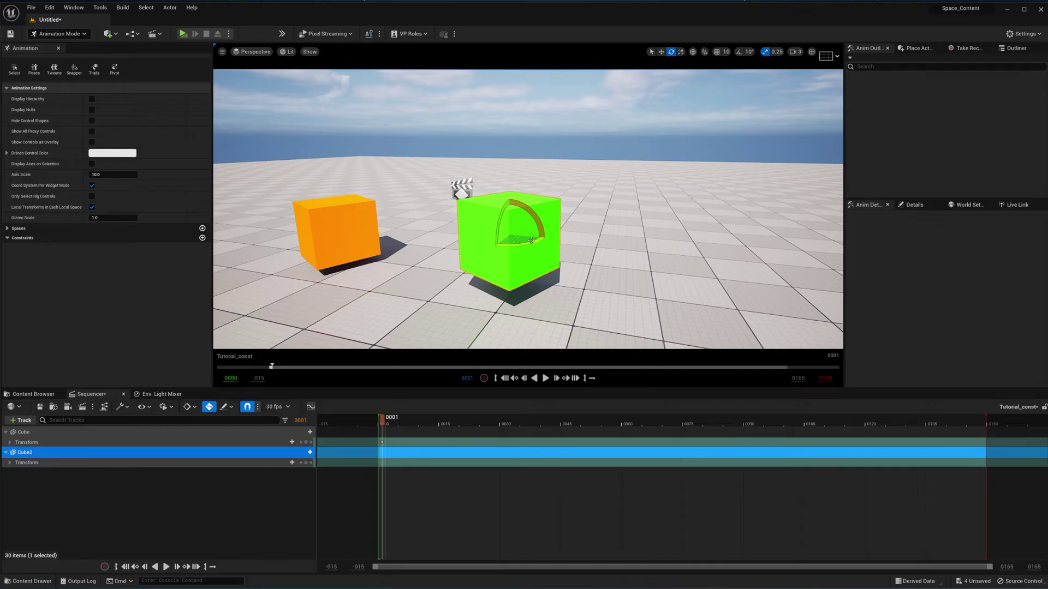
pyautogui.moveTo(529, 240)
pyautogui.mouseDown()
pyautogui.moveTo(581, 239)
pyautogui.moveTo(519, 249)
pyautogui.mouseUp()
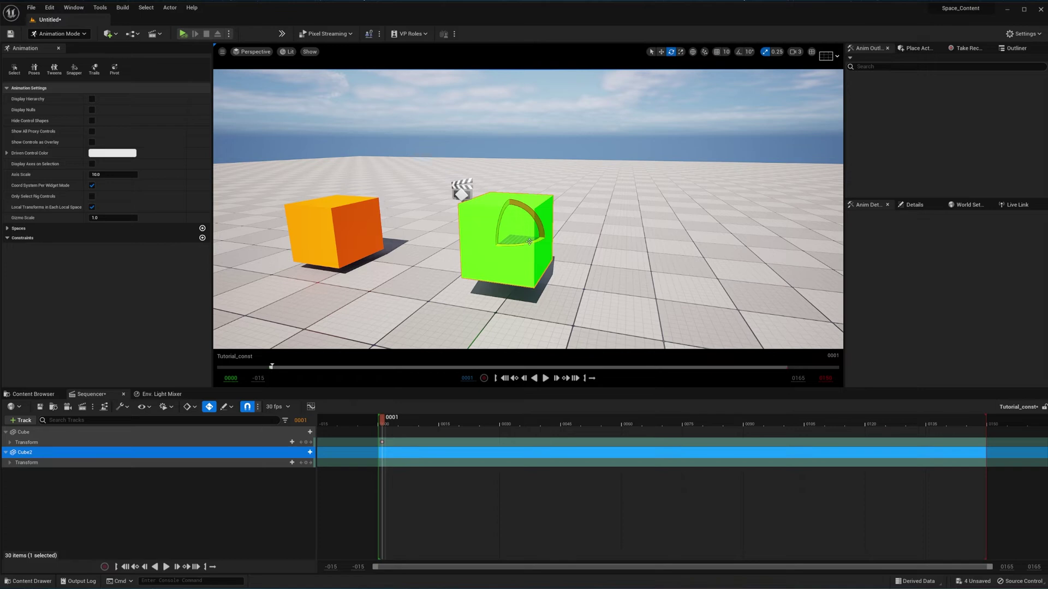
pyautogui.moveTo(529, 242); pyautogui.dragTo(538, 213)
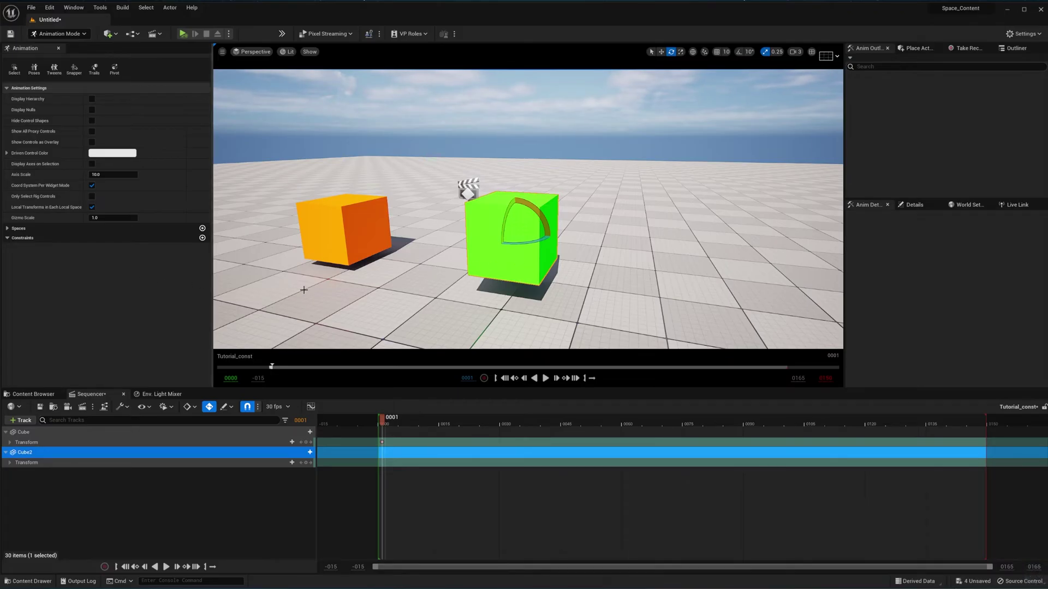
pyautogui.moveTo(548, 240); pyautogui.dragTo(570, 243)
pyautogui.hotkey('ctrl', 'z')
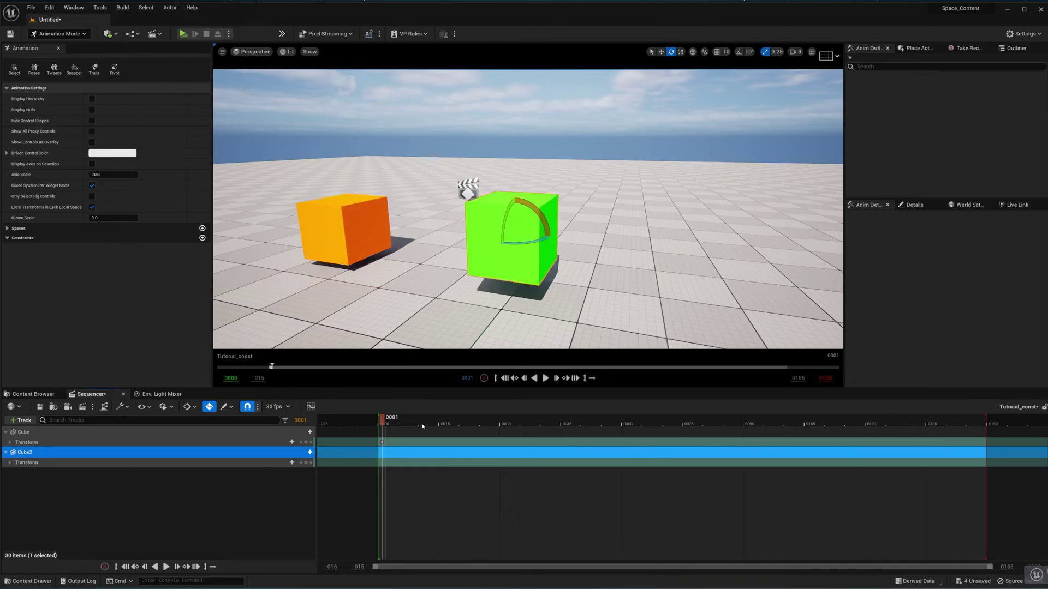
# - Replace the orange cube's Rotation constraint with a Scale constraint targeting the green cube
pyautogui.click(384, 224)
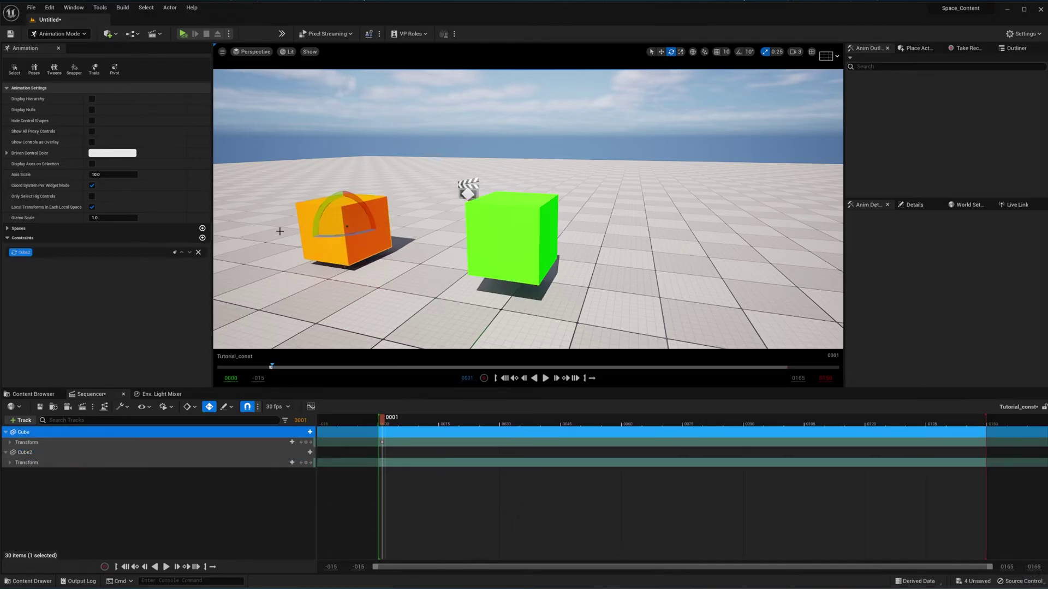
pyautogui.click(197, 253)
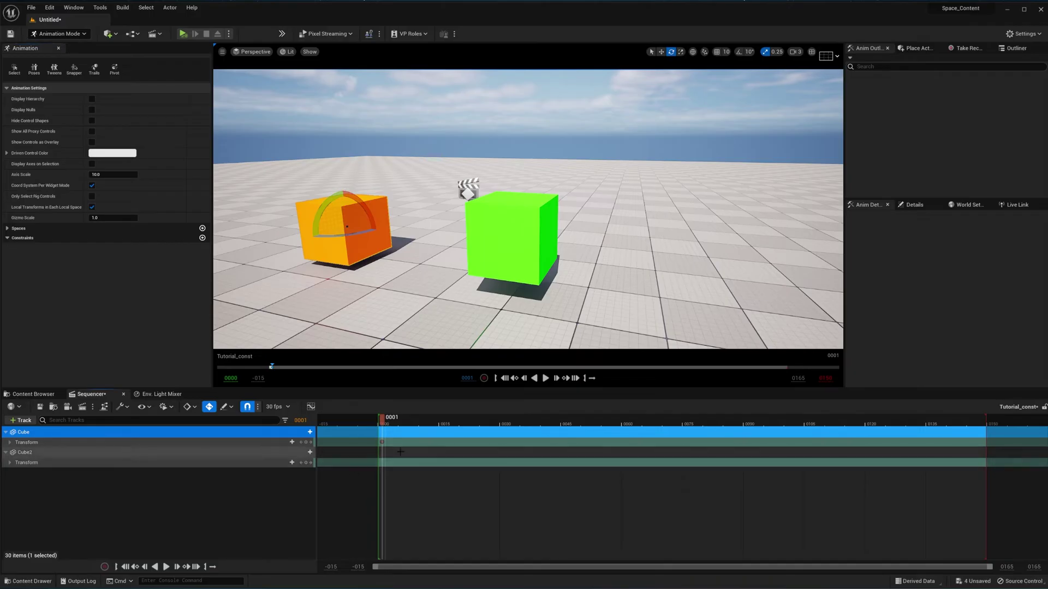
pyautogui.click(202, 239)
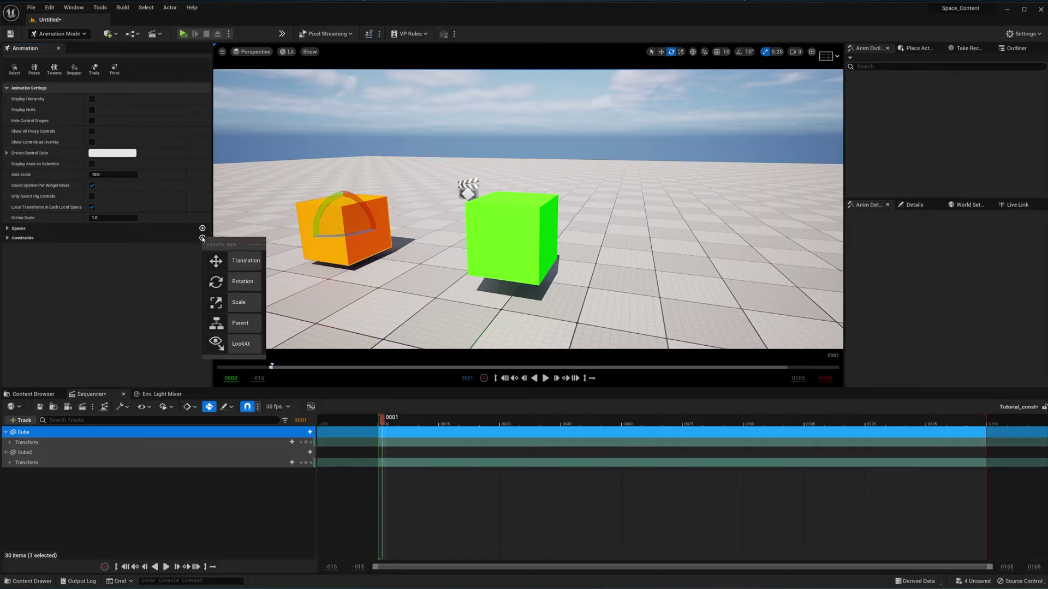
pyautogui.click(251, 308)
pyautogui.click(511, 249)
# - Scale the green cube up uniformly to test the Scale constraint, restoring its original size after each trial
pyautogui.click(506, 224)
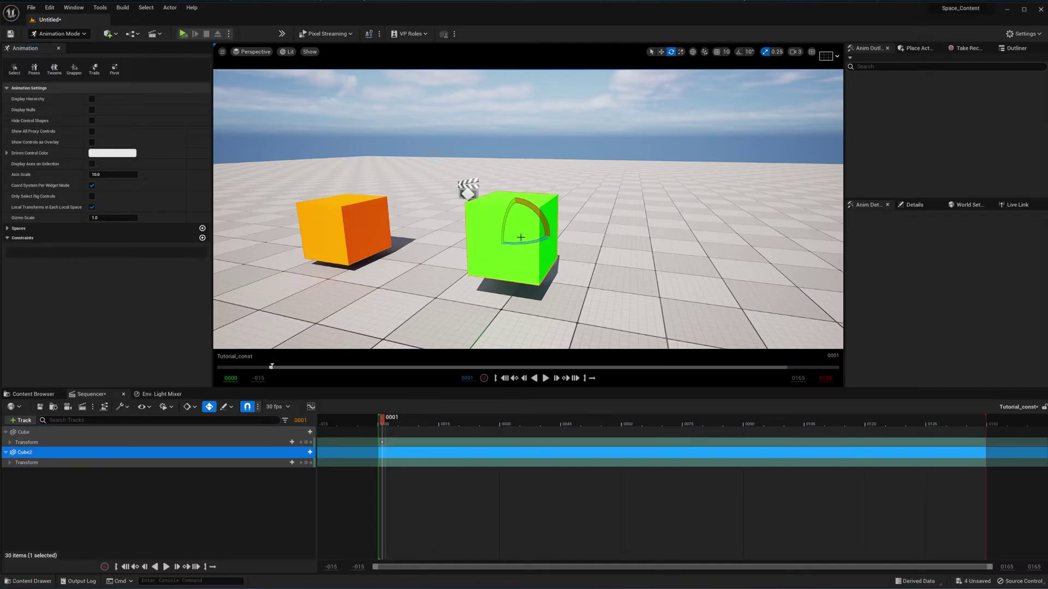
pyautogui.press('r')
pyautogui.moveTo(511, 228); pyautogui.dragTo(468, 193)
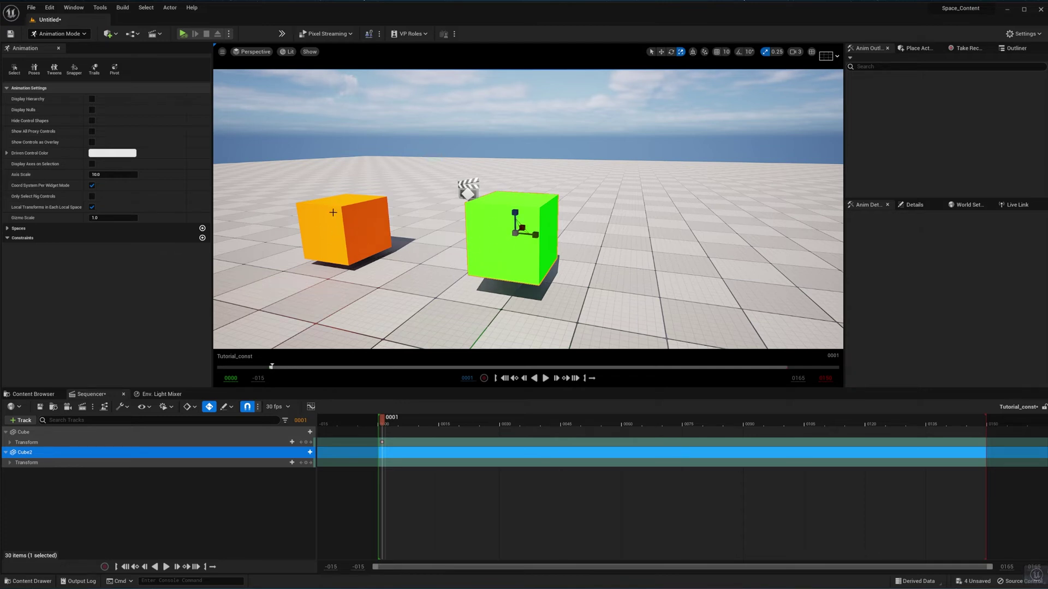
pyautogui.moveTo(517, 226); pyautogui.dragTo(366, 262)
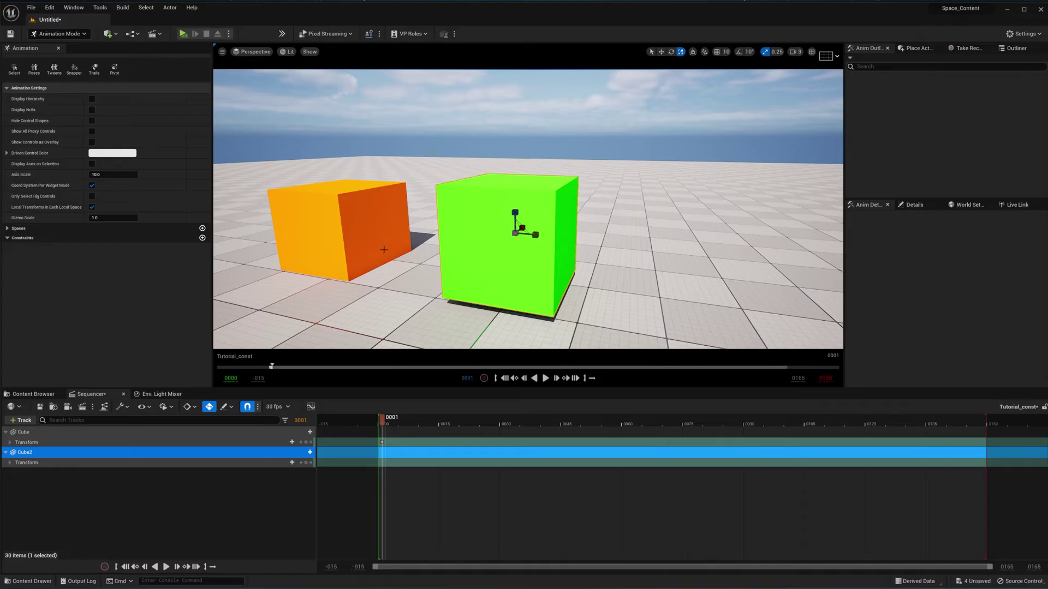
pyautogui.hotkey('ctrl', 'z')
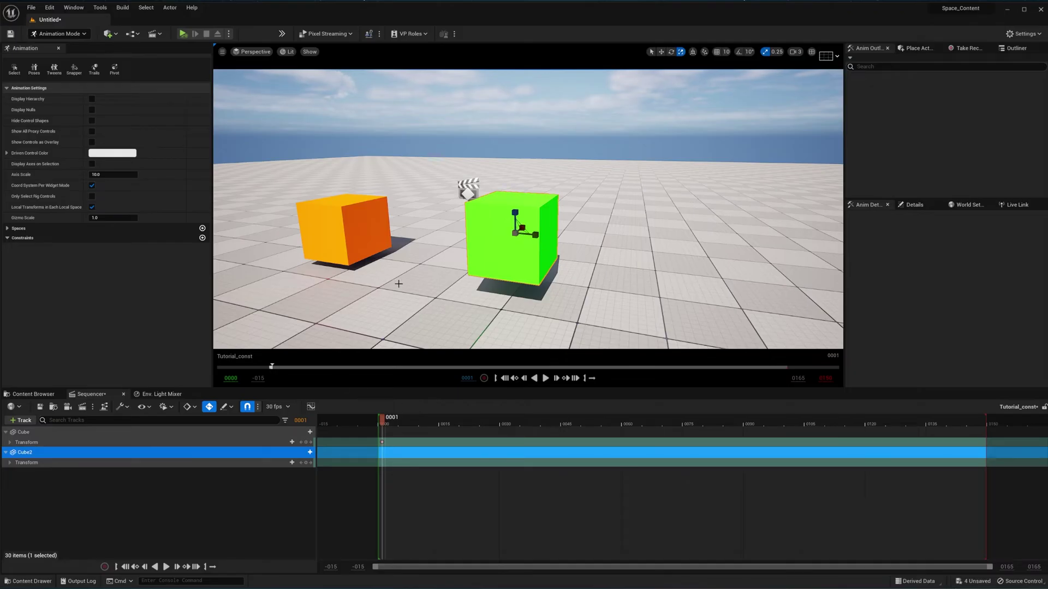
pyautogui.moveTo(515, 234); pyautogui.dragTo(345, 219)
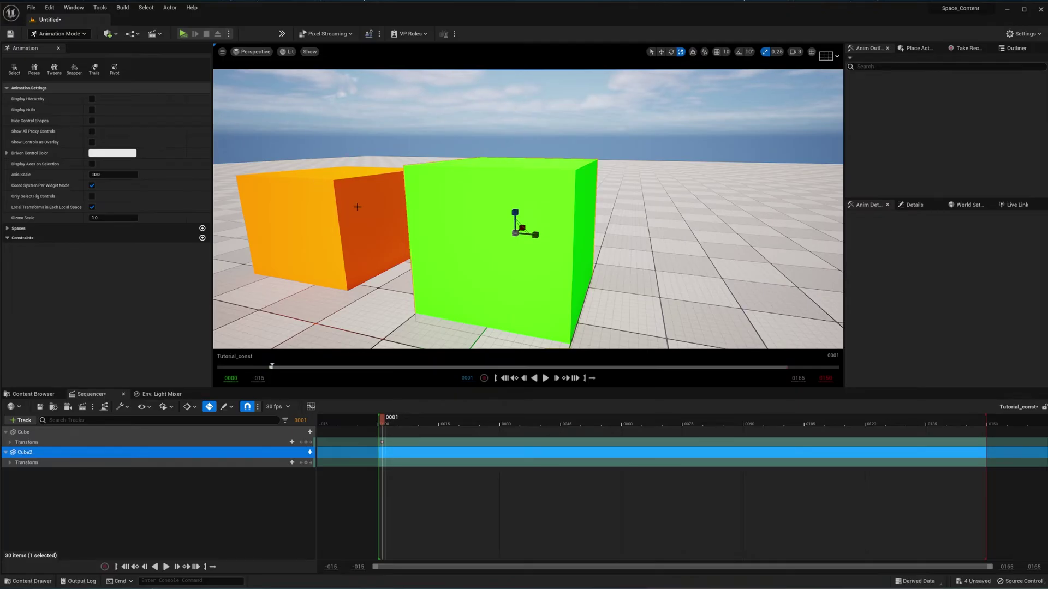
pyautogui.scroll(-4, 357, 207)
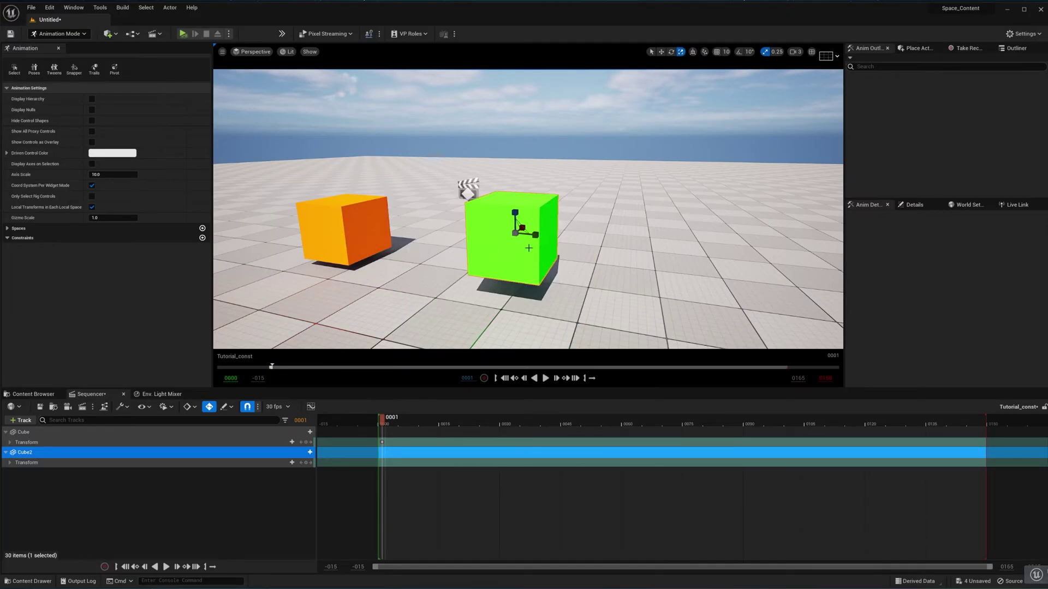
pyautogui.moveTo(528, 248)
pyautogui.keyDown('alt'); pyautogui.mouseDown()
pyautogui.moveTo(510, 226)
pyautogui.moveTo(561, 224)
pyautogui.moveTo(549, 264)
pyautogui.moveTo(534, 231)
pyautogui.mouseUp(); pyautogui.keyUp('alt')
pyautogui.scroll(5, 549, 264)
pyautogui.scroll(-5, 534, 232)
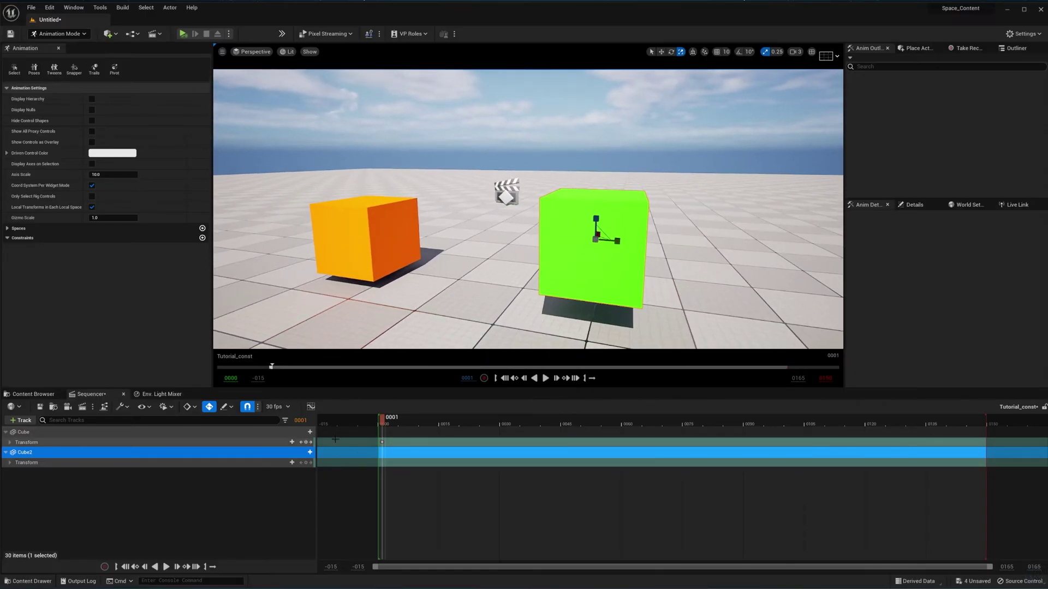
# - Delete the orange cube's Scale constraint and its remaining transform key in Sequencer
pyautogui.click(398, 225)
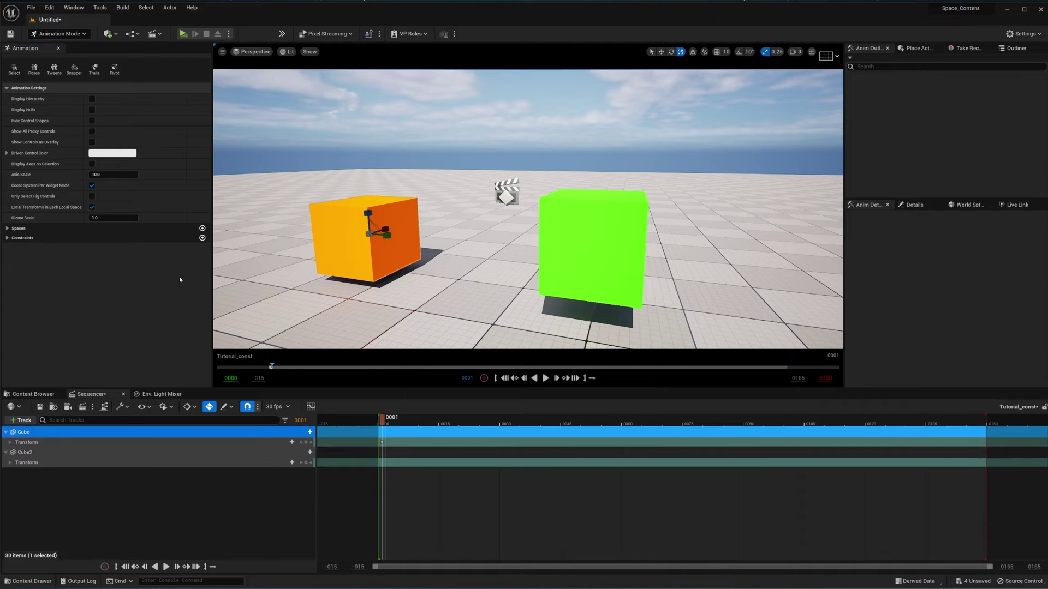
pyautogui.click(113, 242)
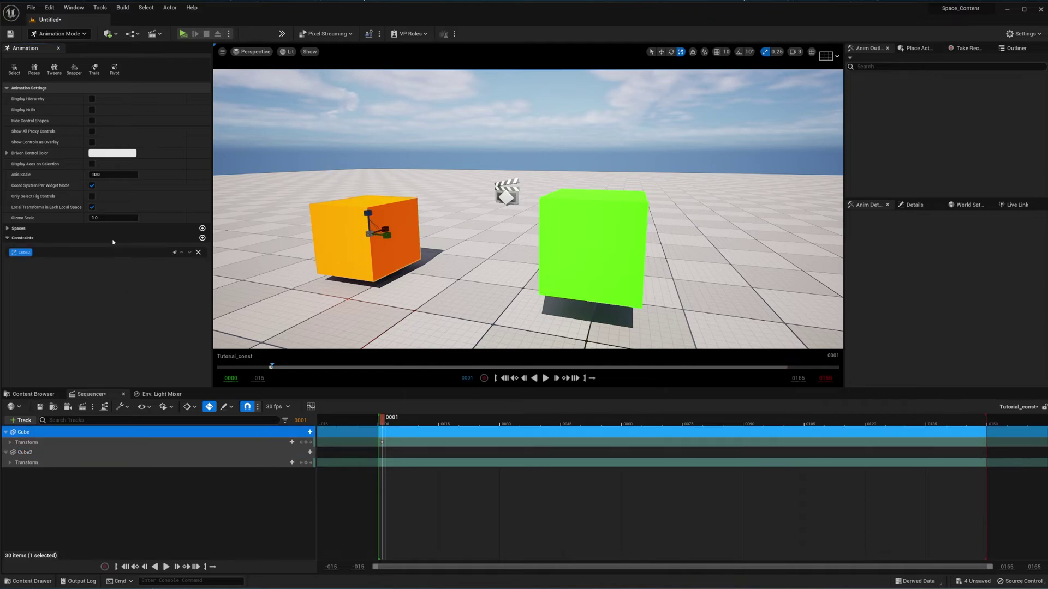
pyautogui.click(198, 252)
pyautogui.moveTo(374, 440); pyautogui.dragTo(387, 455)
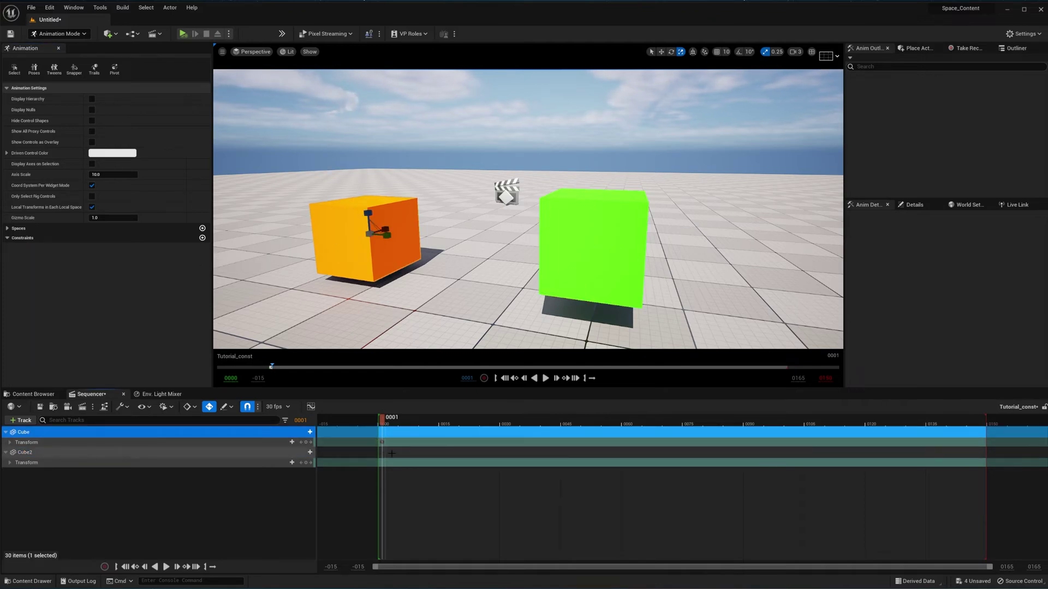
# - Add a Parent constraint to the orange cube with the green cube as its parent
pyautogui.click(569, 250)
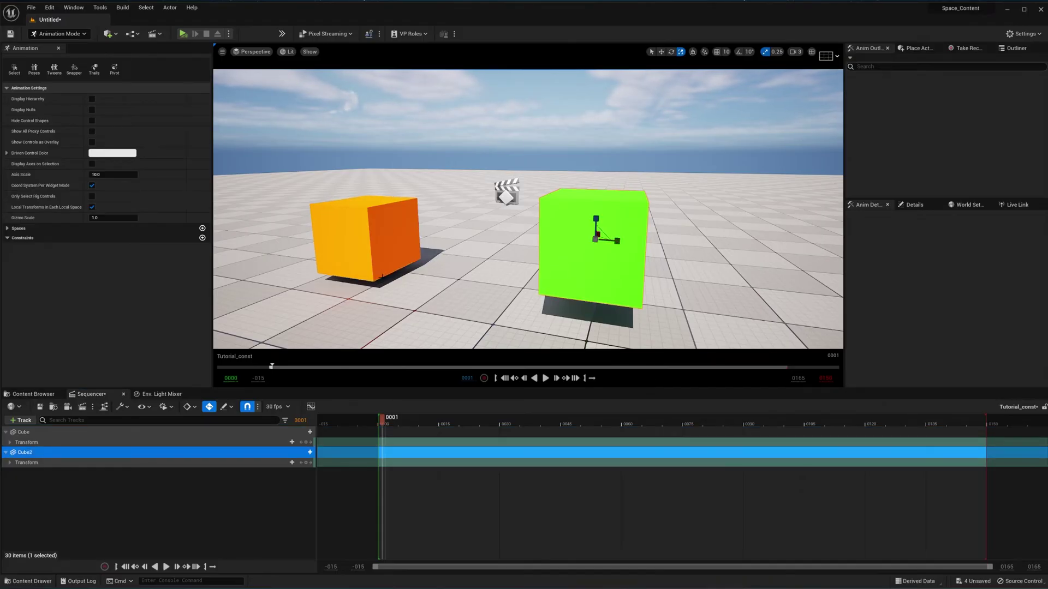
pyautogui.moveTo(421, 283); pyautogui.dragTo(418, 283, button='right')
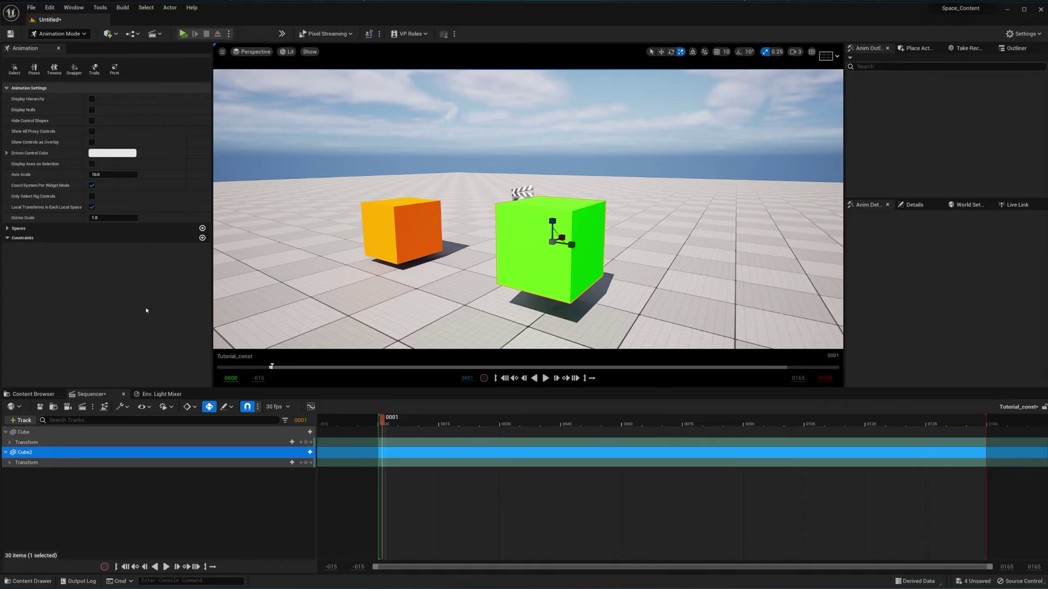
pyautogui.moveTo(419, 278); pyautogui.dragTo(407, 270, button='right')
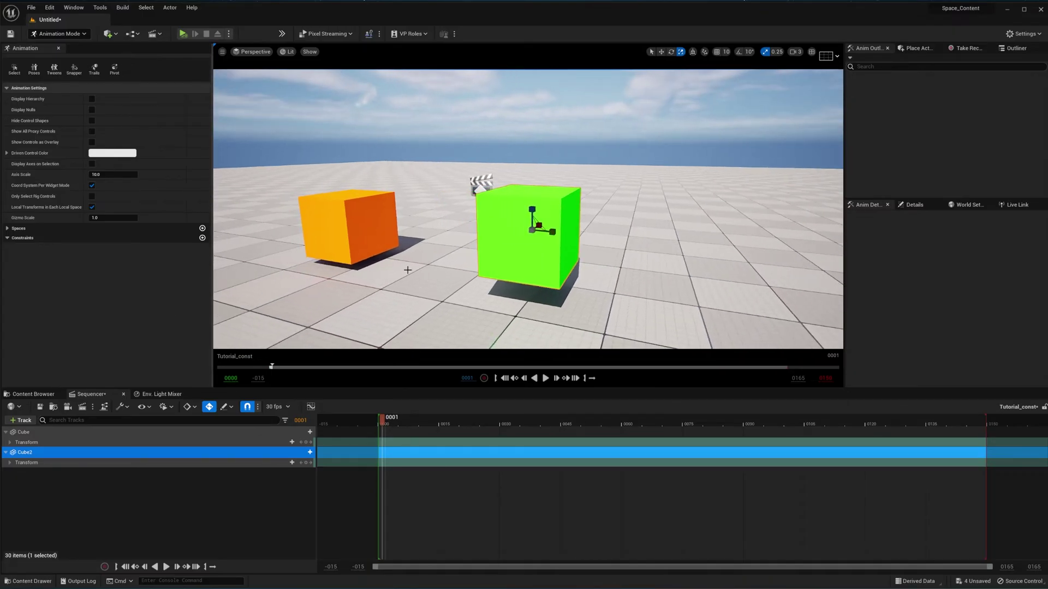
pyautogui.click(370, 217)
pyautogui.click(202, 238)
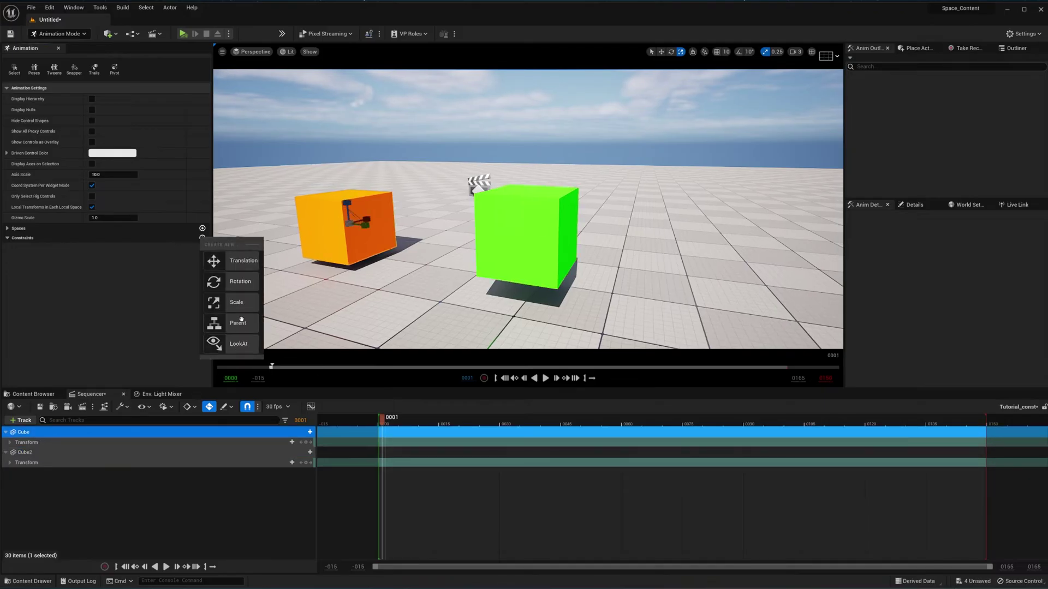
pyautogui.click(241, 321)
pyautogui.click(528, 226)
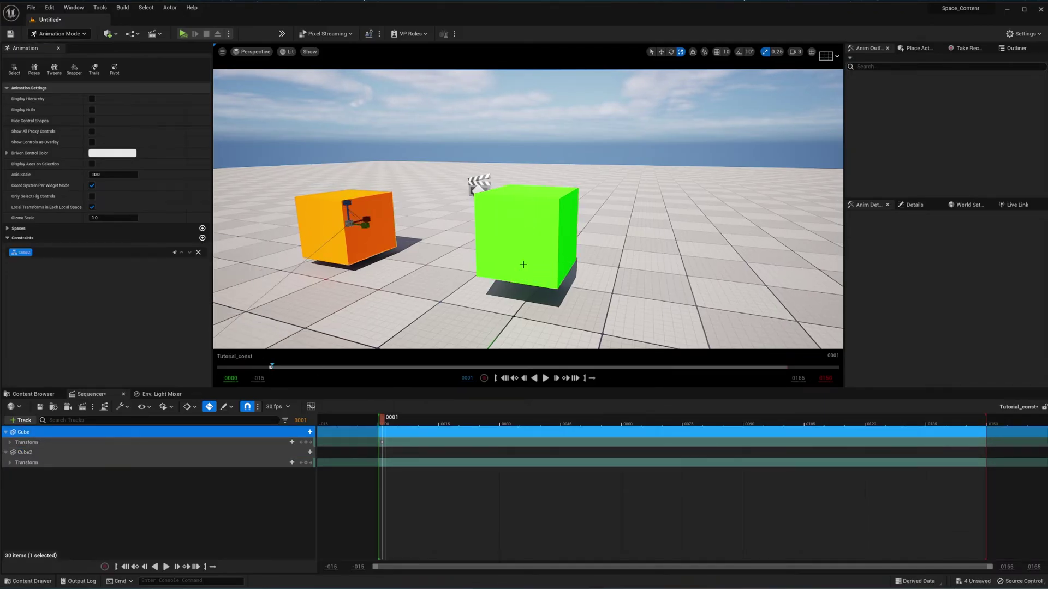
# - Move the green cube around, ending nearer the orange cube, to test the Parent constraint's translation
pyautogui.click(531, 251)
pyautogui.press('w')
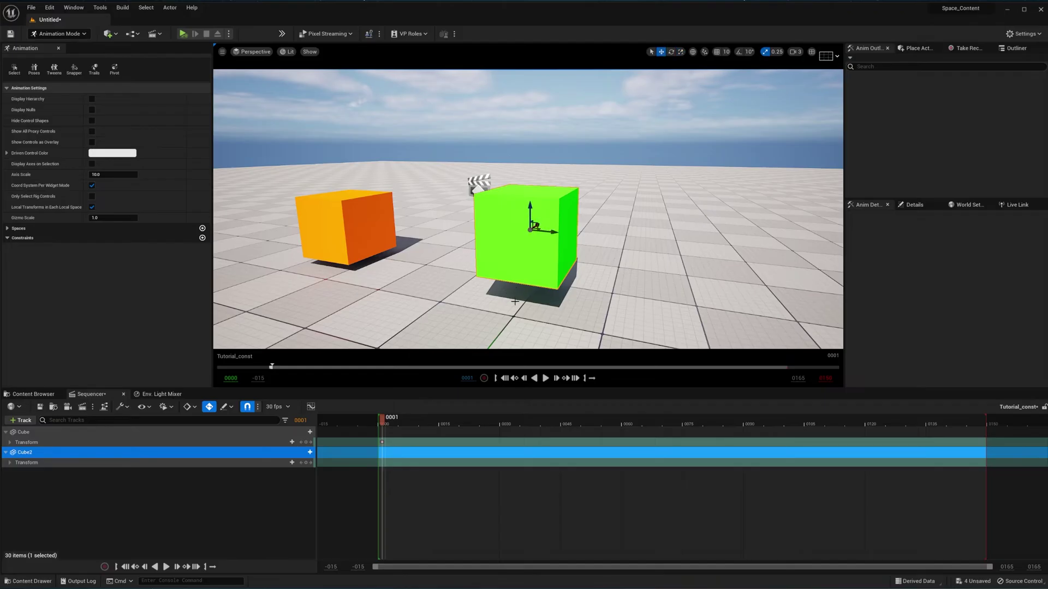
pyautogui.moveTo(547, 237); pyautogui.dragTo(512, 190)
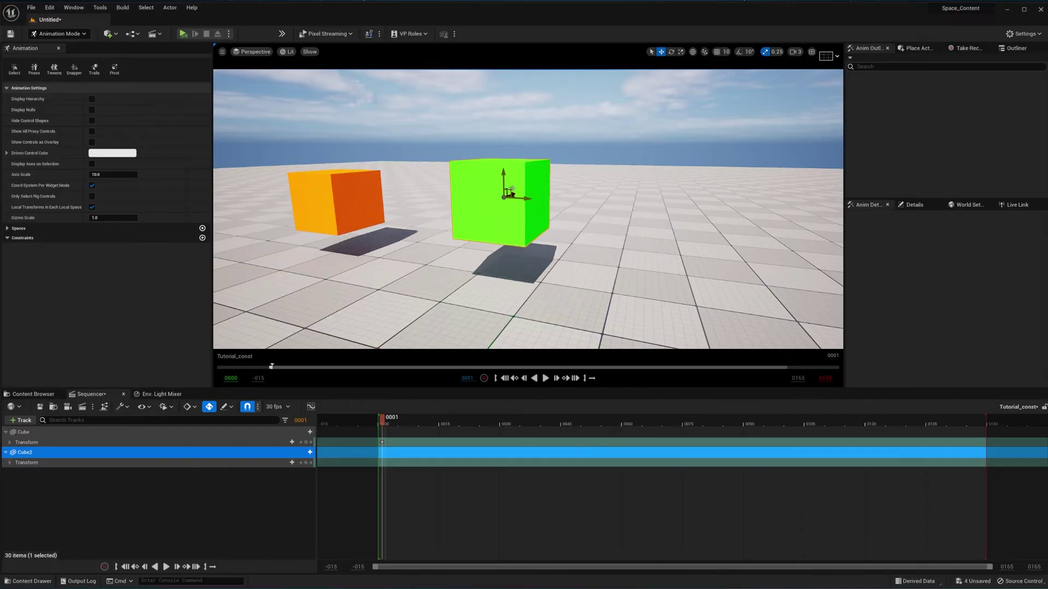
# - Rotate the green cube about different axes to test the Parent constraint, undoing each rotation
pyautogui.press('e')
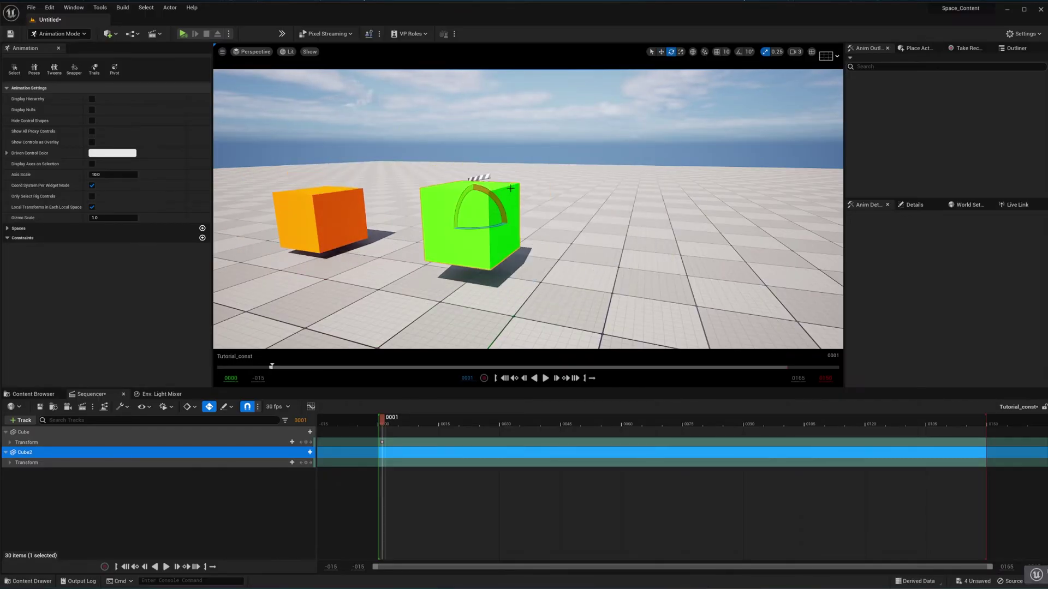
pyautogui.moveTo(475, 183)
pyautogui.mouseDown()
pyautogui.moveTo(490, 180)
pyautogui.moveTo(437, 187)
pyautogui.moveTo(488, 178)
pyautogui.mouseUp()
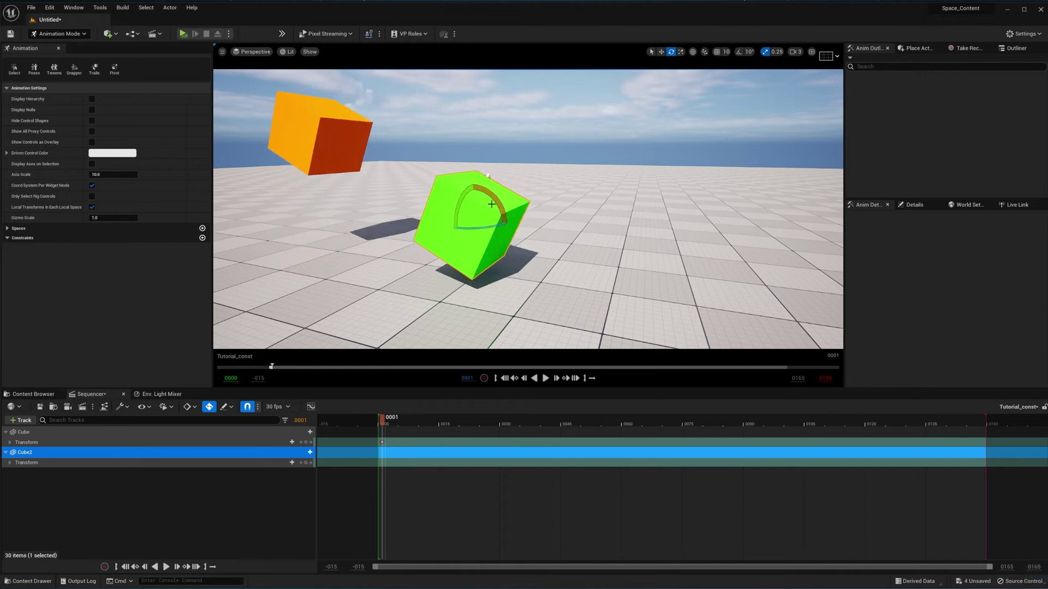
pyautogui.hotkey('ctrl', 'z')
pyautogui.moveTo(463, 227); pyautogui.dragTo(517, 216)
pyautogui.hotkey('ctrl', 'z')
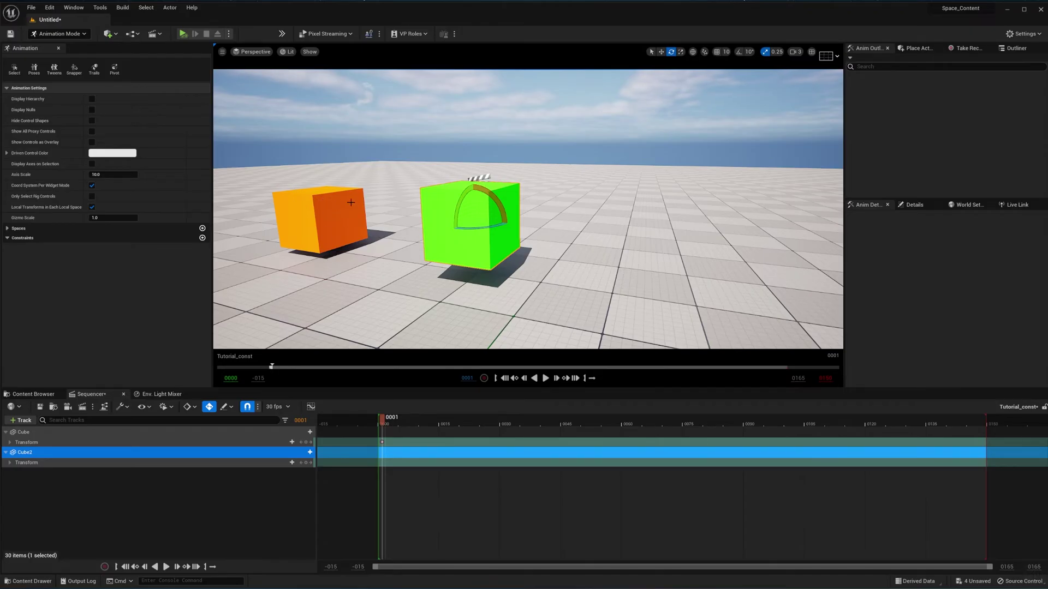
pyautogui.moveTo(496, 199)
pyautogui.mouseDown()
pyautogui.moveTo(516, 228)
pyautogui.moveTo(503, 210)
pyautogui.mouseUp()
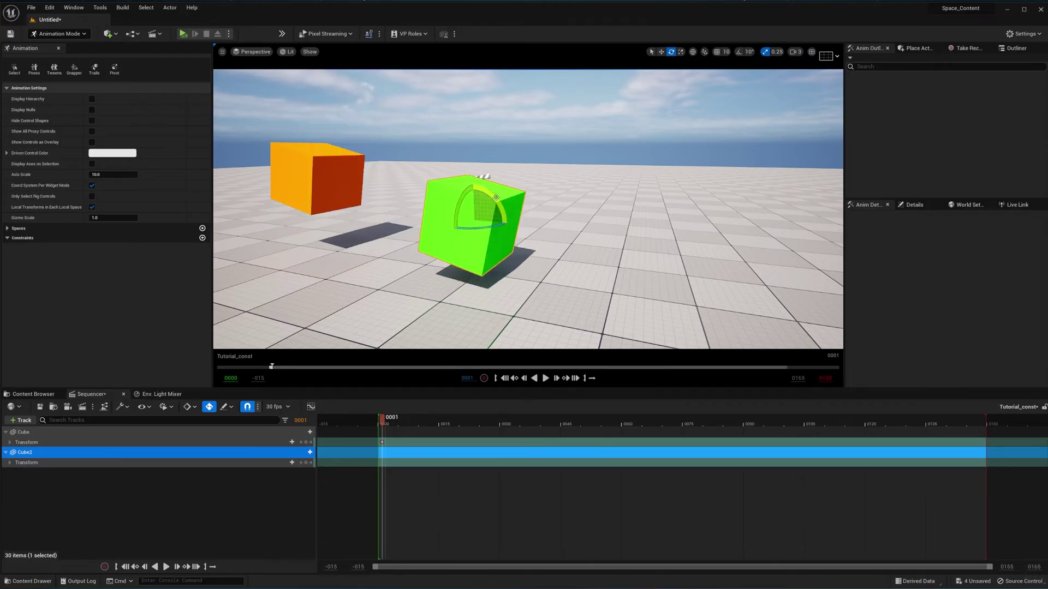
pyautogui.hotkey('ctrl', 'z')
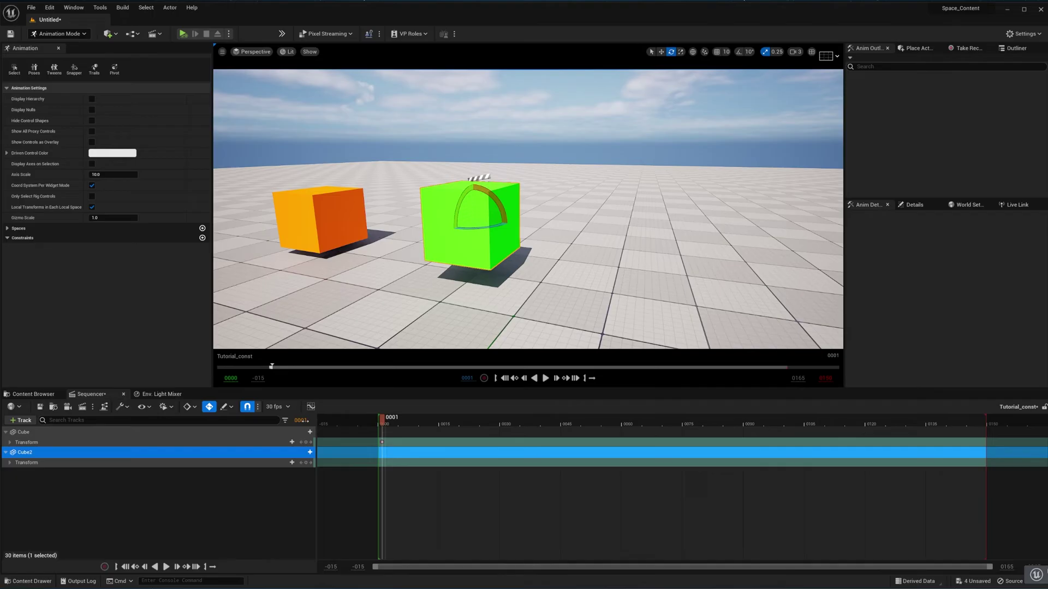
# - Delete the orange cube's transform key at frame 1 and remove its Parent constraint
pyautogui.click(381, 442)
pyautogui.press('Delete')
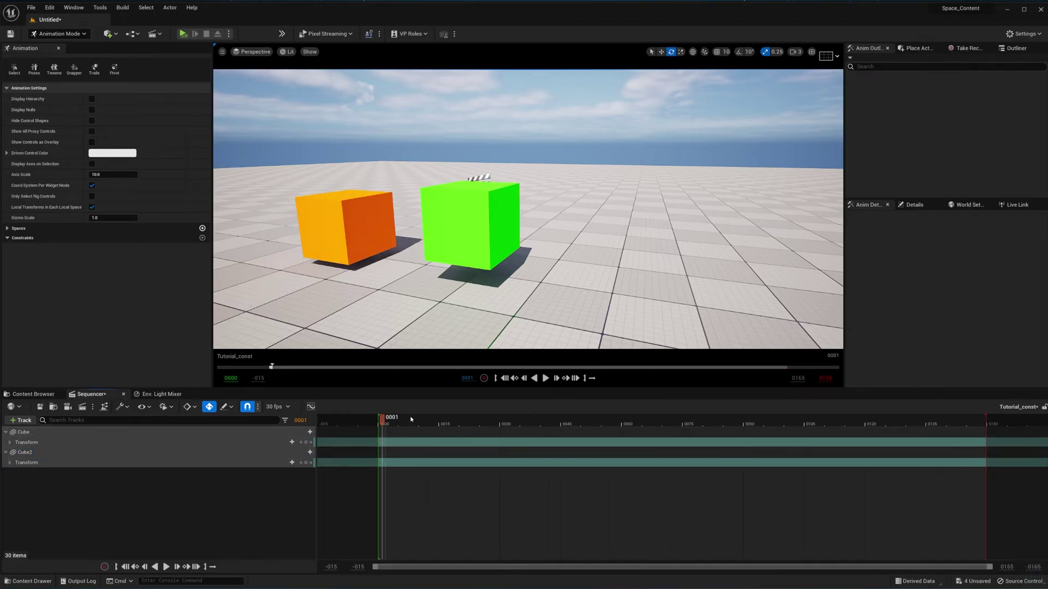
pyautogui.click(431, 435)
pyautogui.click(199, 252)
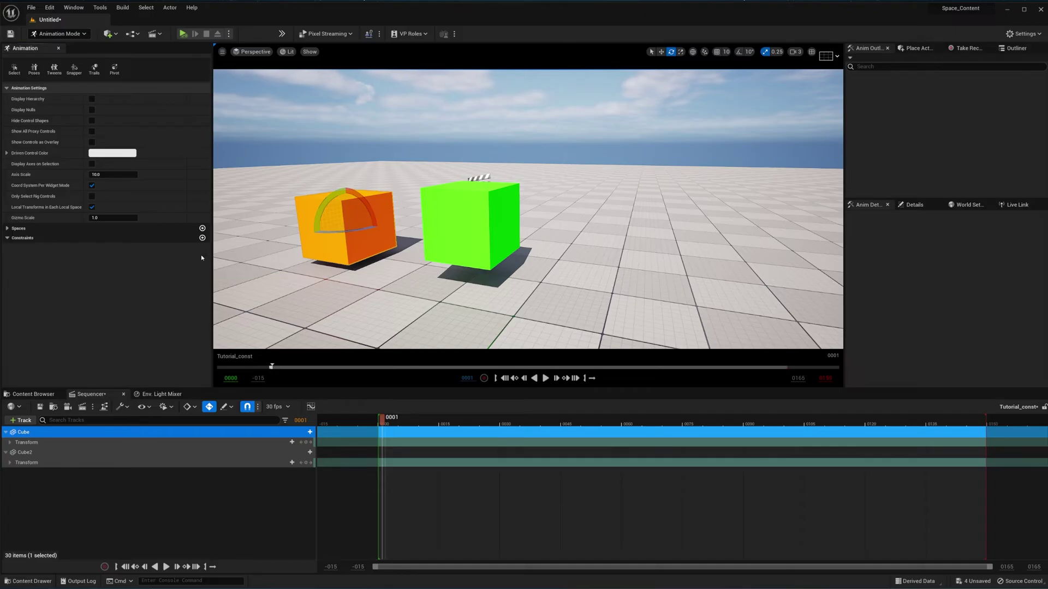
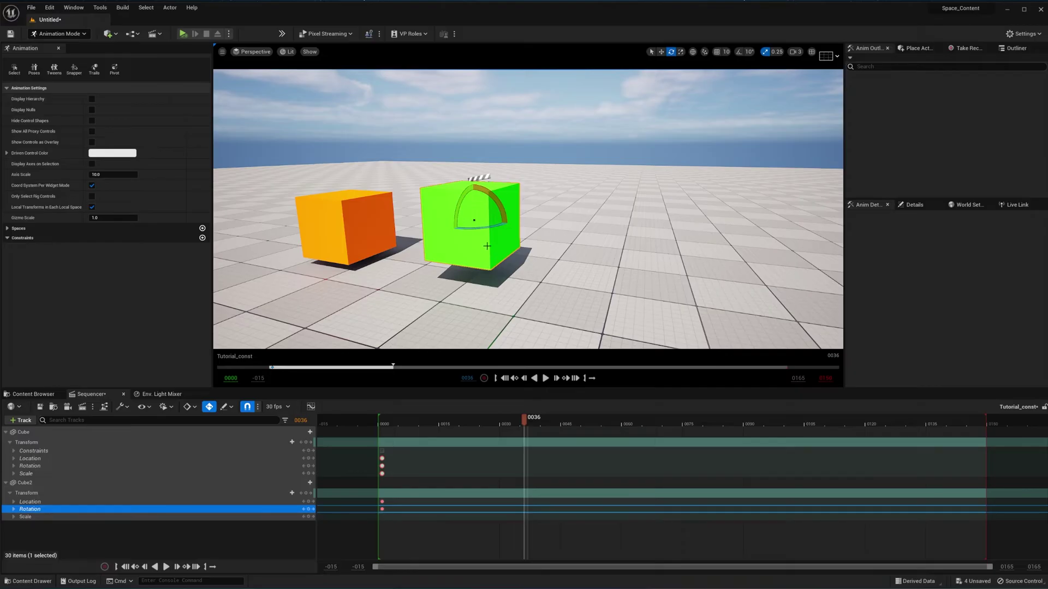
# - Animate the green cube's location by raising it at frame 36 and shifting it sideways at frame 45
pyautogui.press('w')
pyautogui.moveTo(473, 206); pyautogui.dragTo(472, 131)
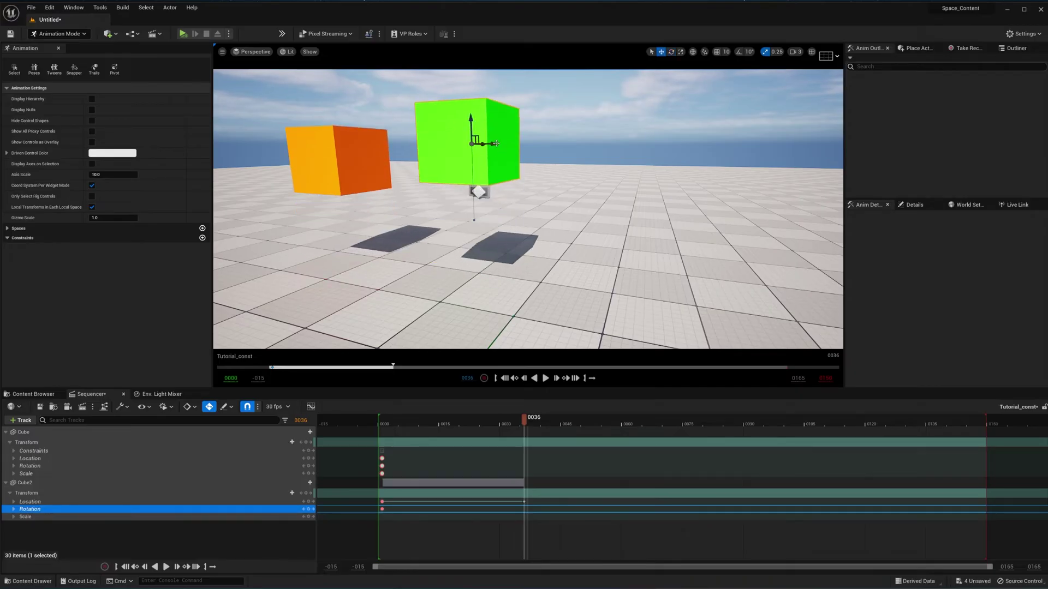
pyautogui.moveTo(533, 424); pyautogui.dragTo(560, 424)
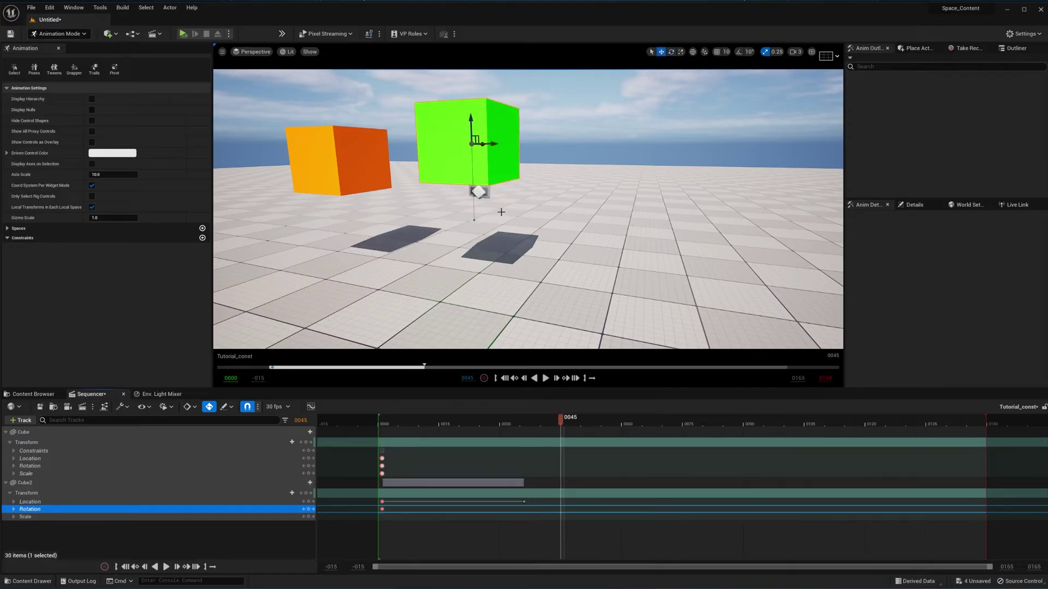
pyautogui.moveTo(495, 146); pyautogui.dragTo(566, 145)
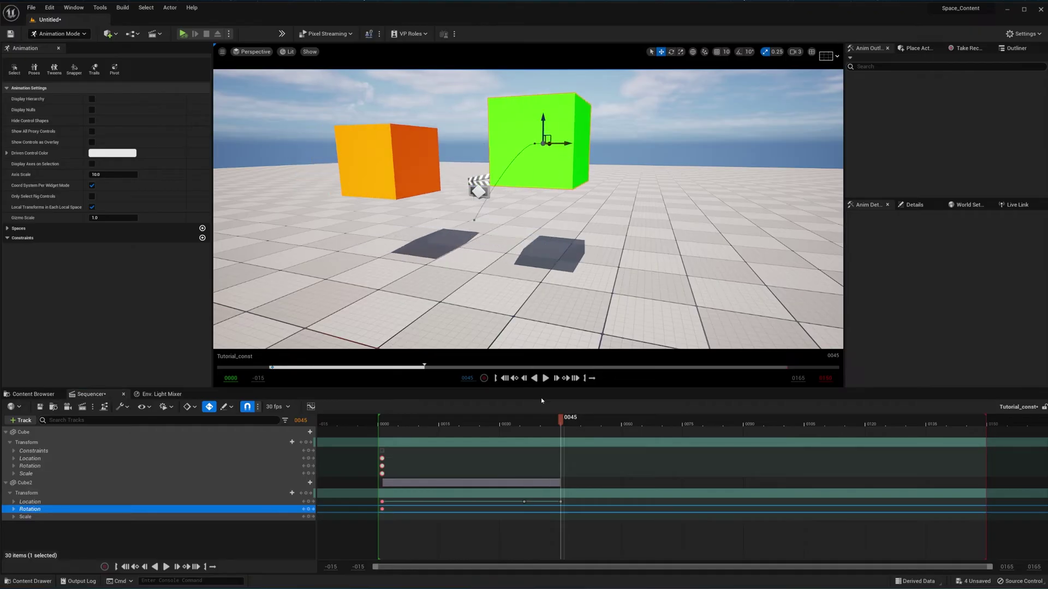
# - Lower the green cube to the floor farther away at frame 55, and bring it toward the camera at frame 72
pyautogui.moveTo(560, 424); pyautogui.dragTo(601, 424)
pyautogui.moveTo(543, 118); pyautogui.dragTo(560, 228)
pyautogui.moveTo(560, 228); pyautogui.dragTo(535, 219, button='right')
pyautogui.moveTo(535, 220); pyautogui.dragTo(613, 194)
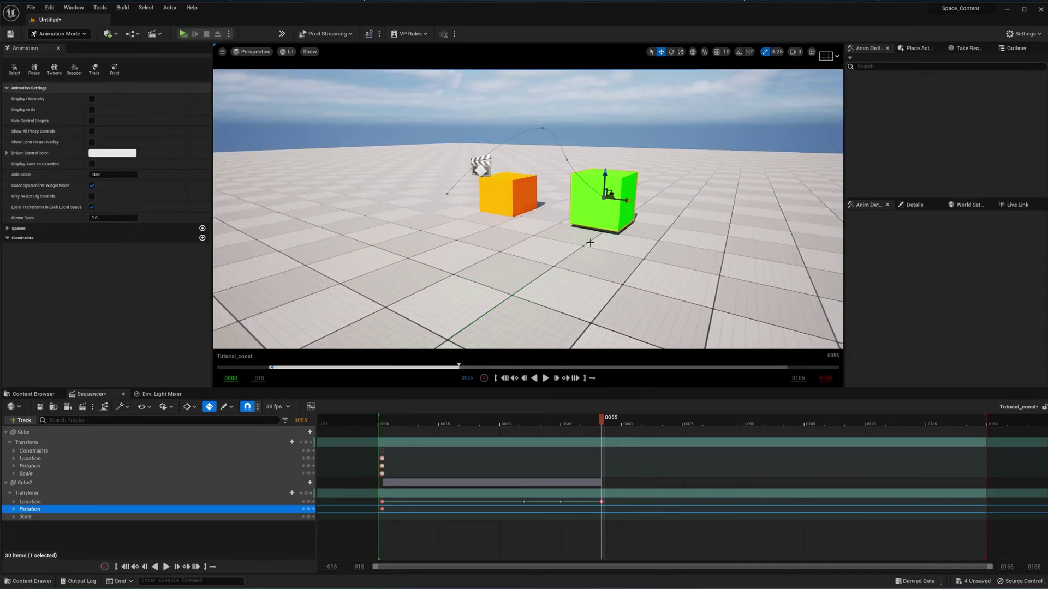
pyautogui.moveTo(600, 421); pyautogui.dragTo(672, 418)
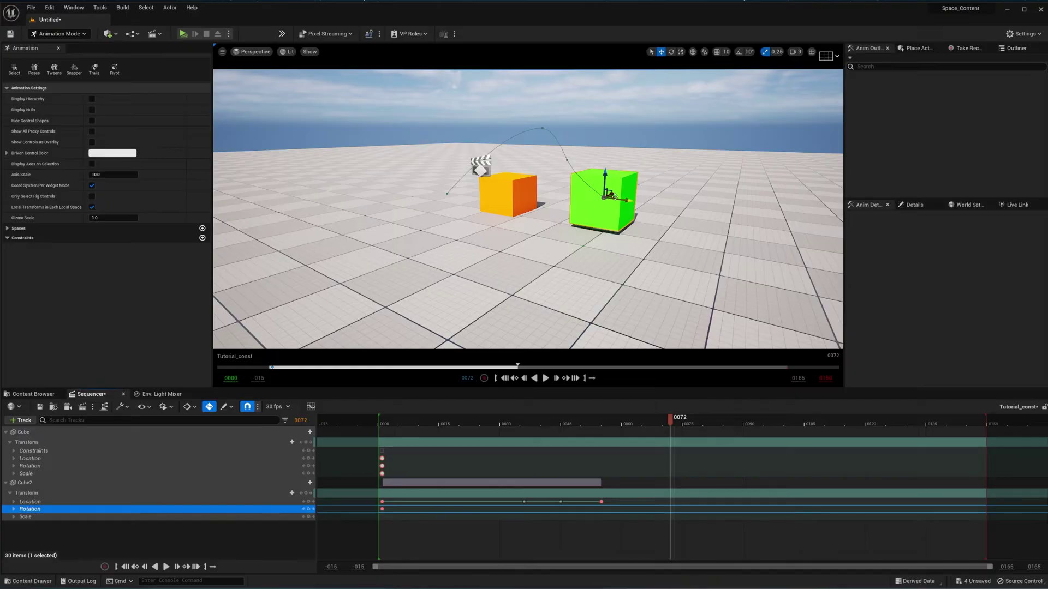
pyautogui.moveTo(611, 195); pyautogui.dragTo(536, 219)
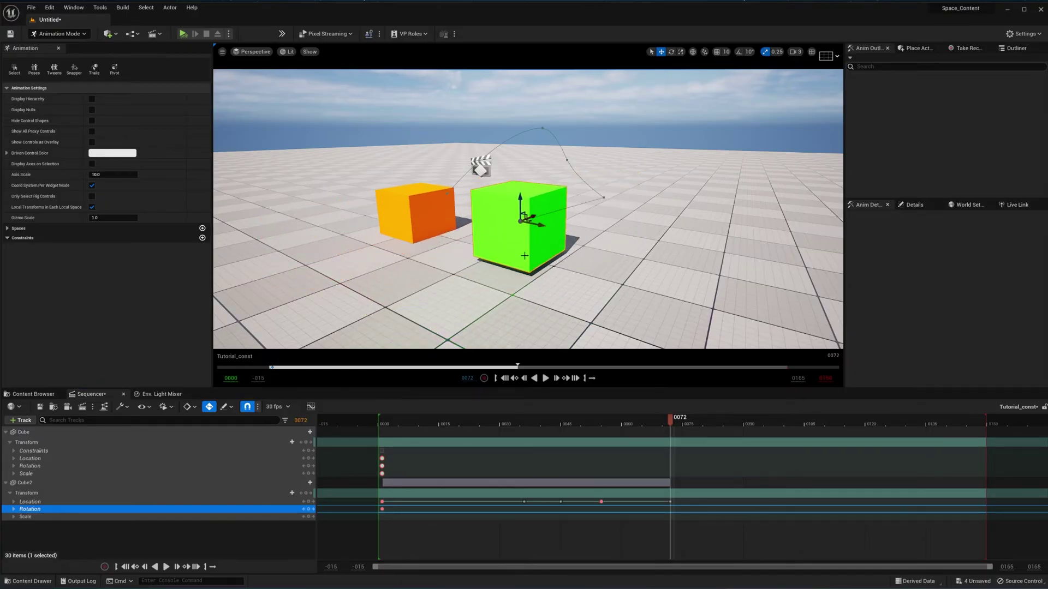
# - Play the level sequence from frame 0 to check the constrained cubes' motion, and pause playback
pyautogui.moveTo(525, 256); pyautogui.dragTo(508, 248, button='right')
pyautogui.press('w')
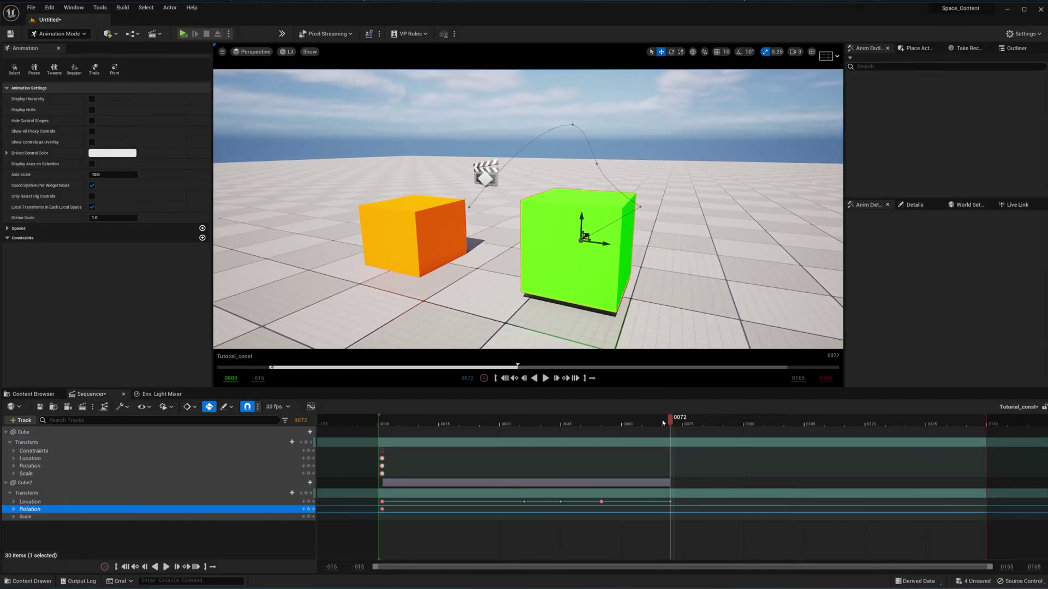
pyautogui.moveTo(671, 424); pyautogui.dragTo(384, 449)
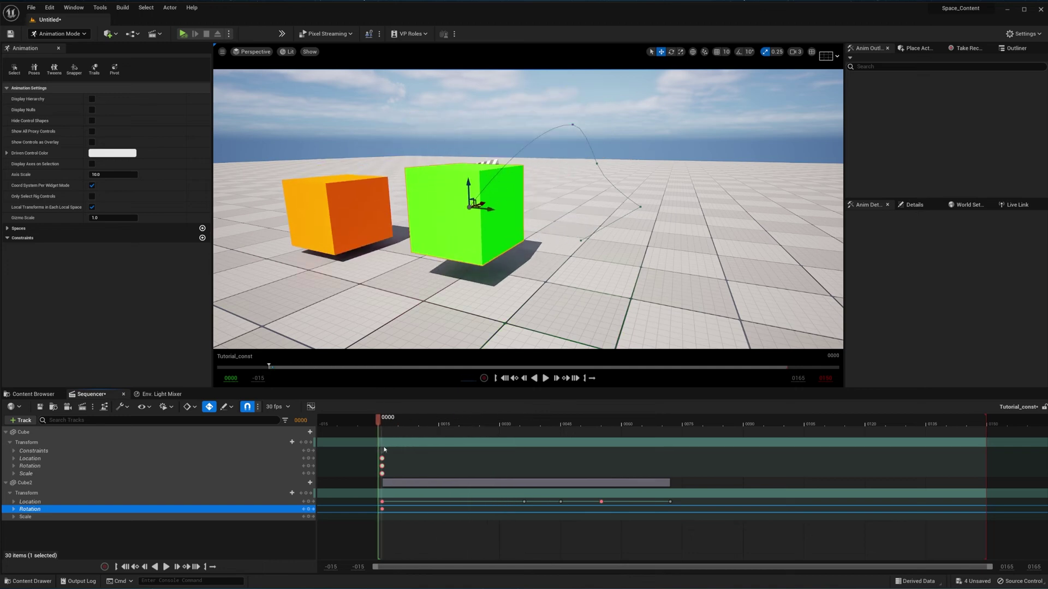
pyautogui.click(544, 378)
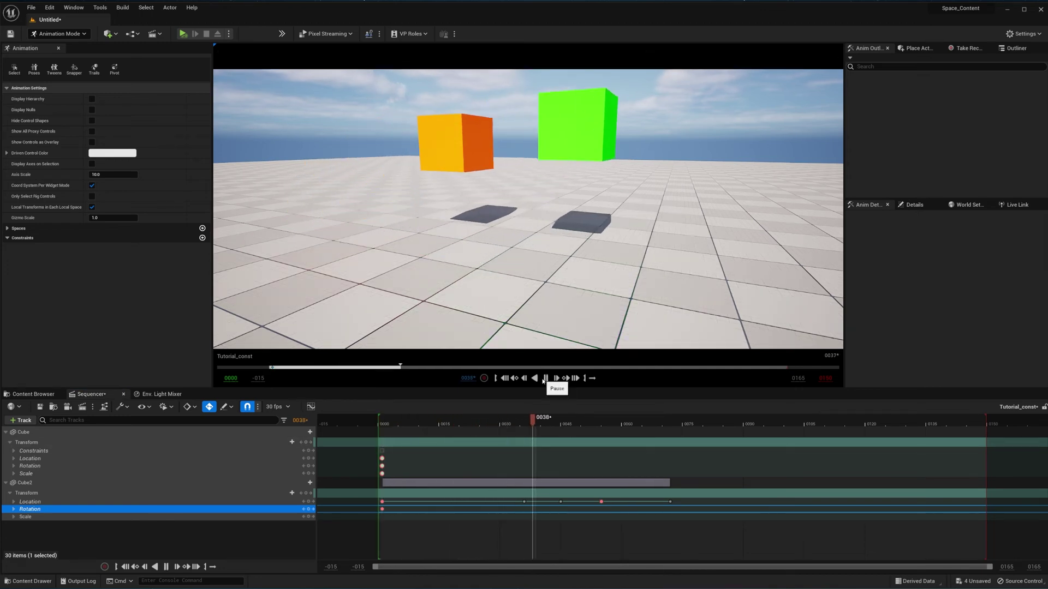
pyautogui.click(544, 378)
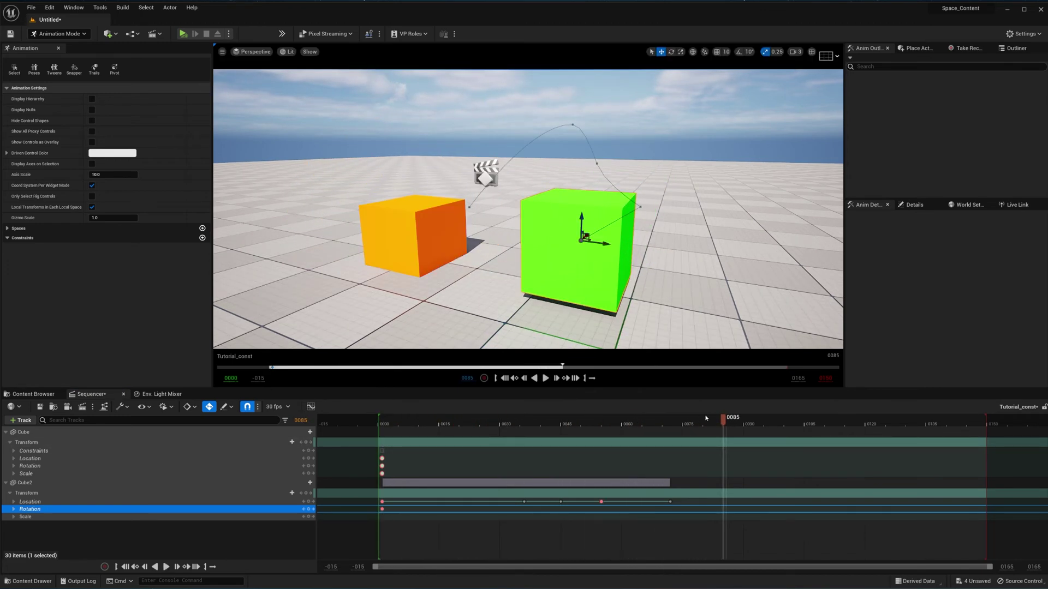
# - Turn the green cube about its vertical axis at frame 55 and copy its frame 1 rotation key to frame 72
pyautogui.moveTo(725, 422); pyautogui.dragTo(603, 433)
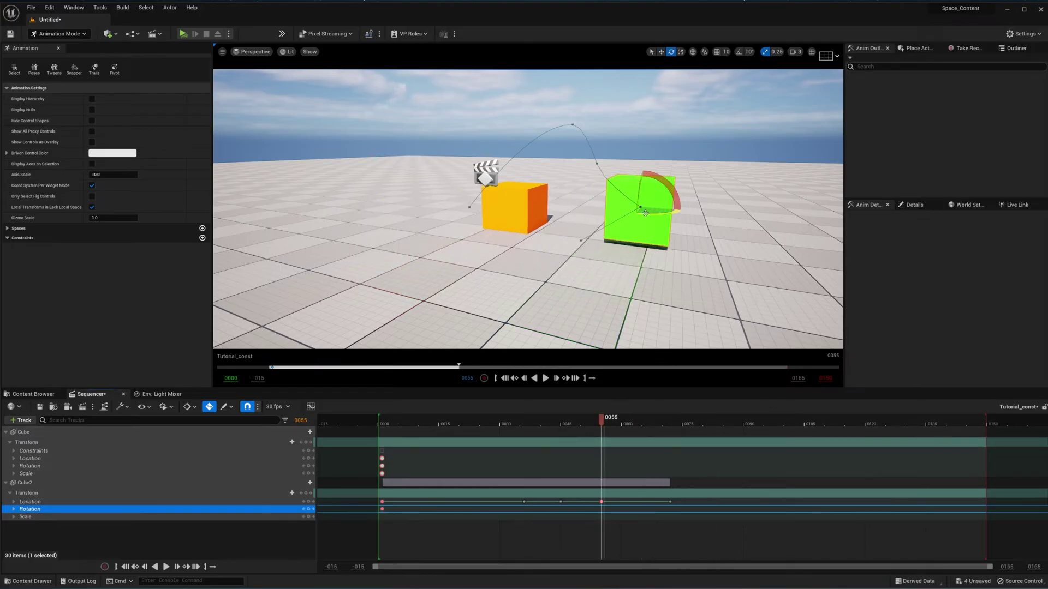
pyautogui.moveTo(645, 213); pyautogui.dragTo(670, 309)
pyautogui.moveTo(599, 424); pyautogui.dragTo(672, 424)
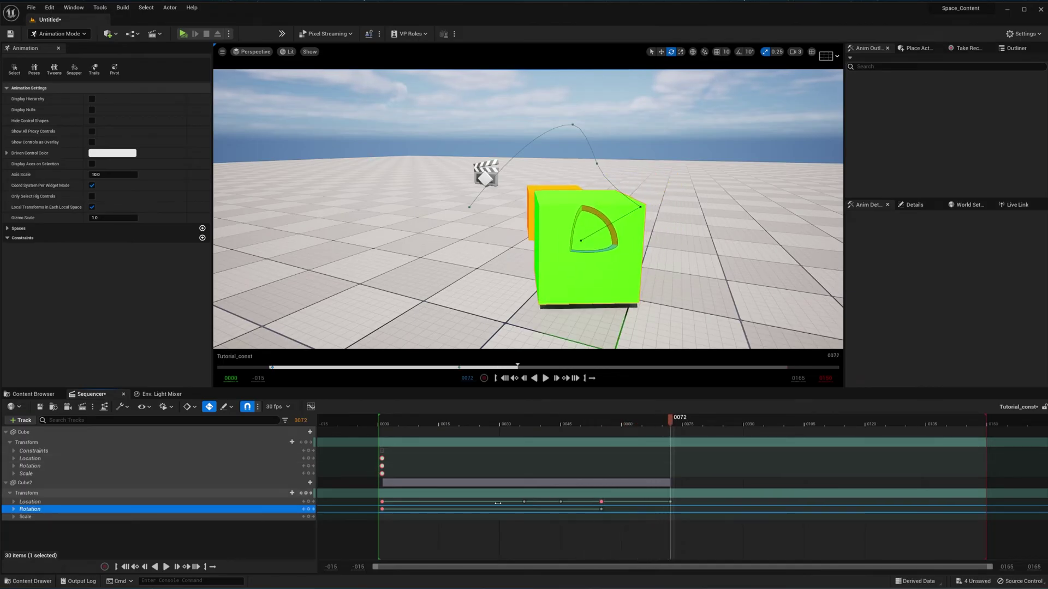
pyautogui.click(382, 509)
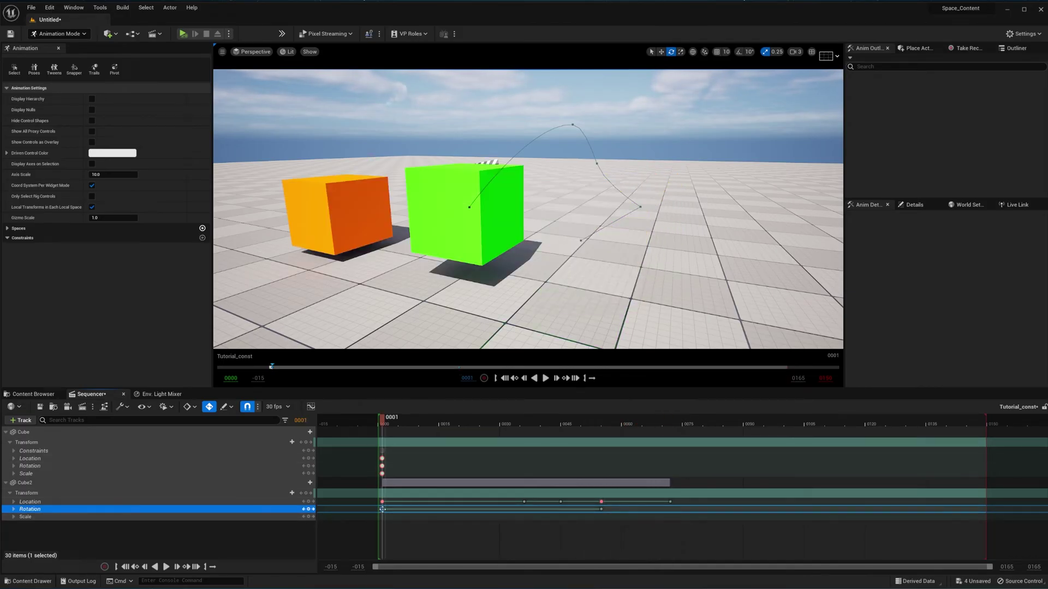
pyautogui.moveTo(382, 509); pyautogui.dragTo(663, 512)
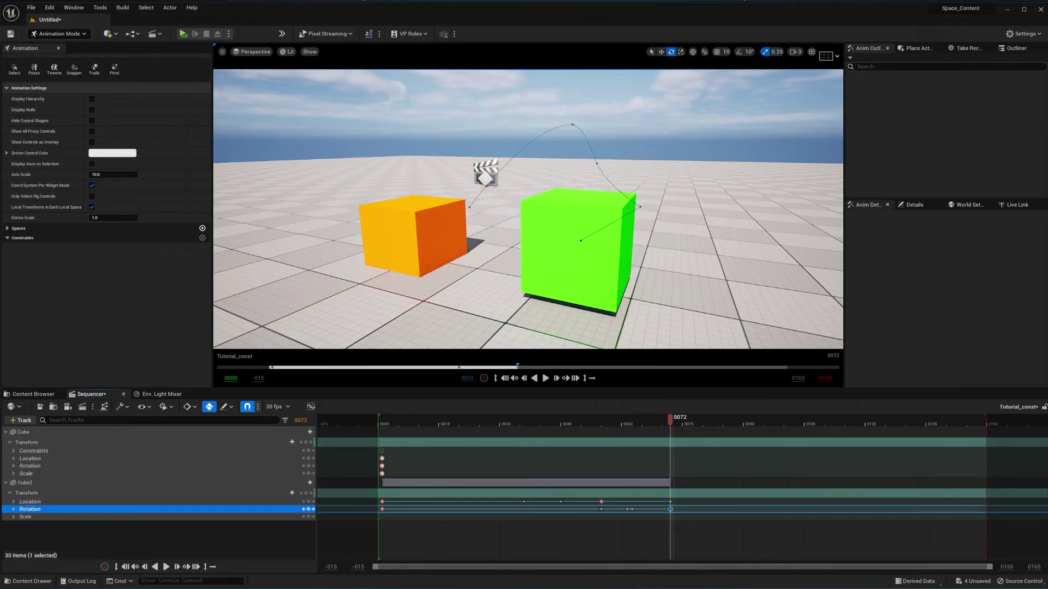
# - Copy the green cube's rotation key from frame 72 to frame 45
pyautogui.click(459, 423)
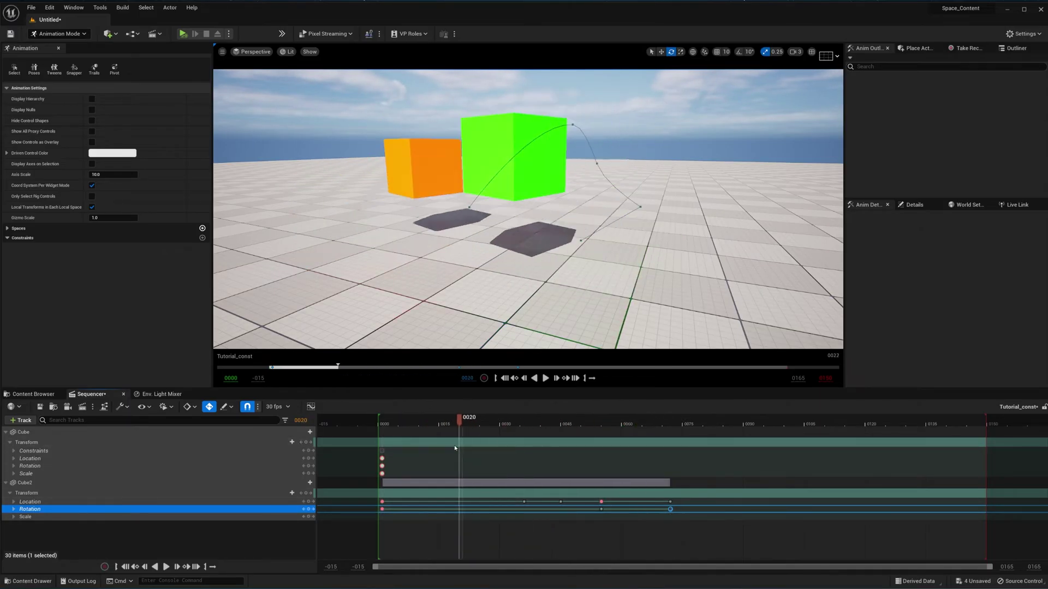
pyautogui.moveTo(460, 454); pyautogui.dragTo(561, 462)
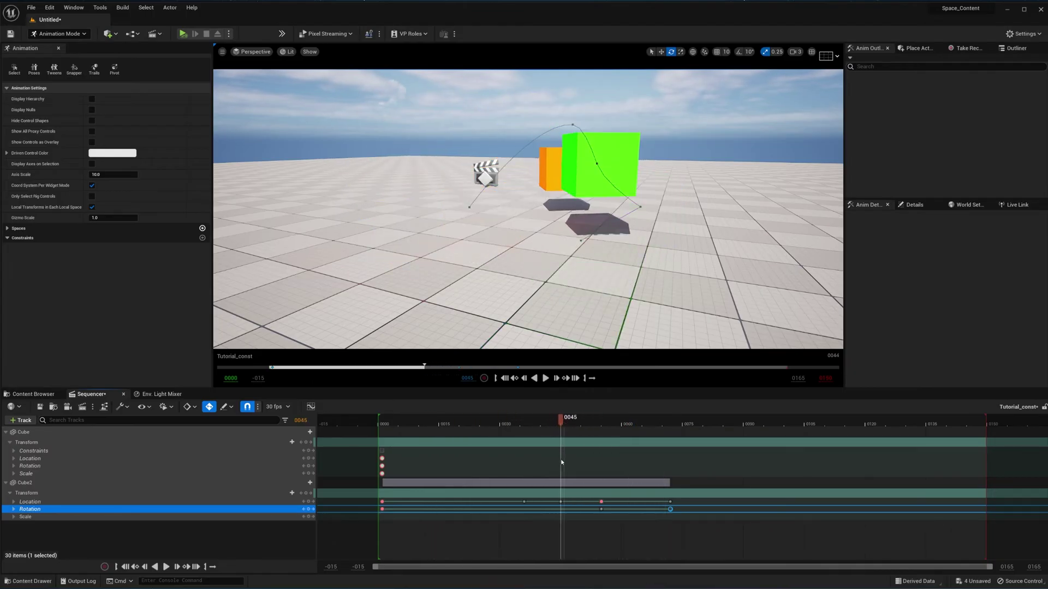
pyautogui.moveTo(669, 510); pyautogui.dragTo(566, 513)
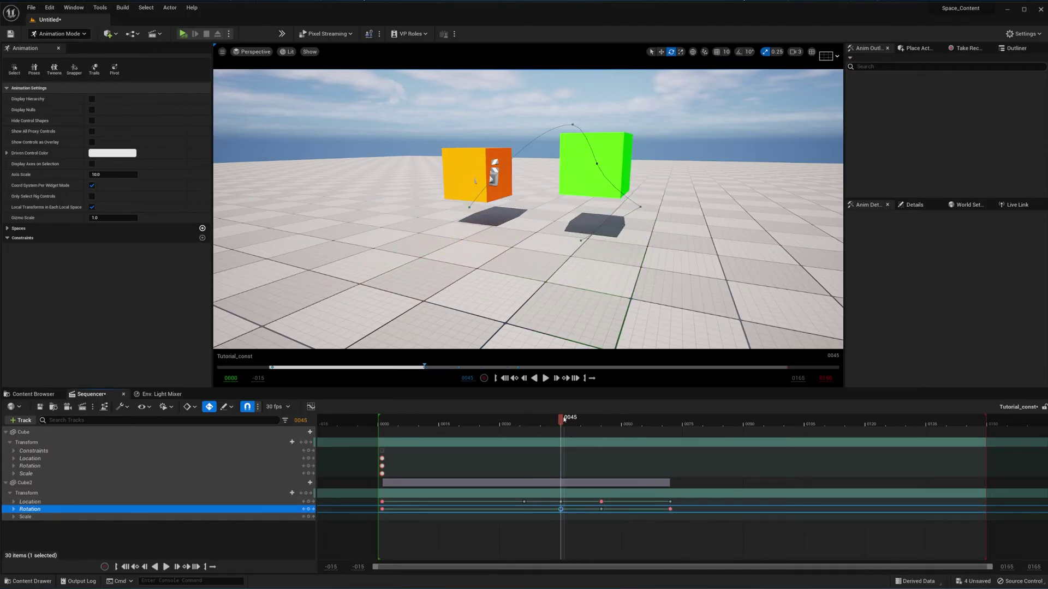
# - Deactivate the orange cube's constraint to Cube2 at frame 72
pyautogui.moveTo(561, 464); pyautogui.dragTo(674, 446)
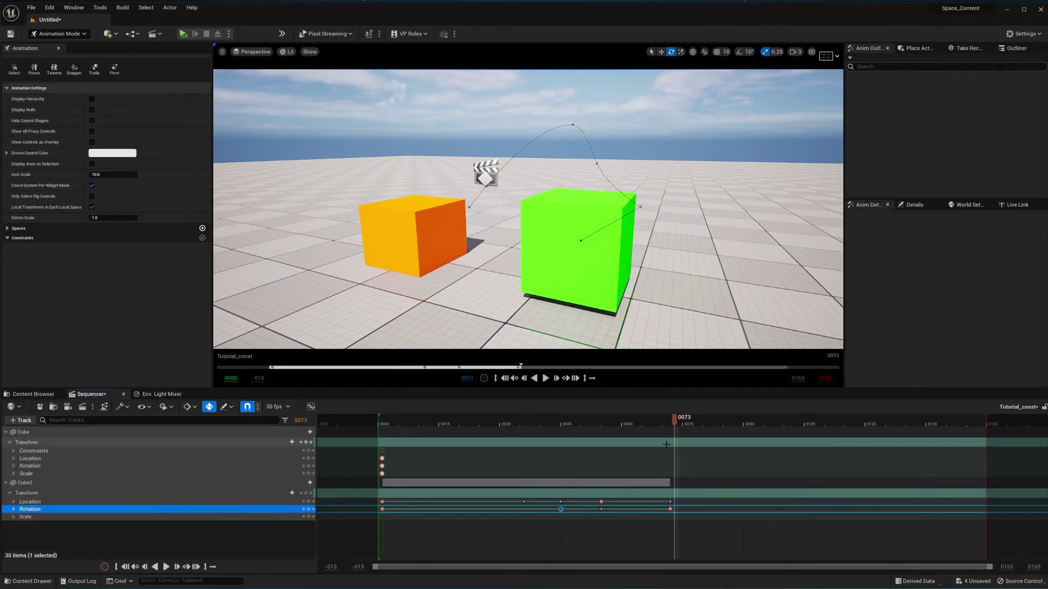
pyautogui.click(670, 502)
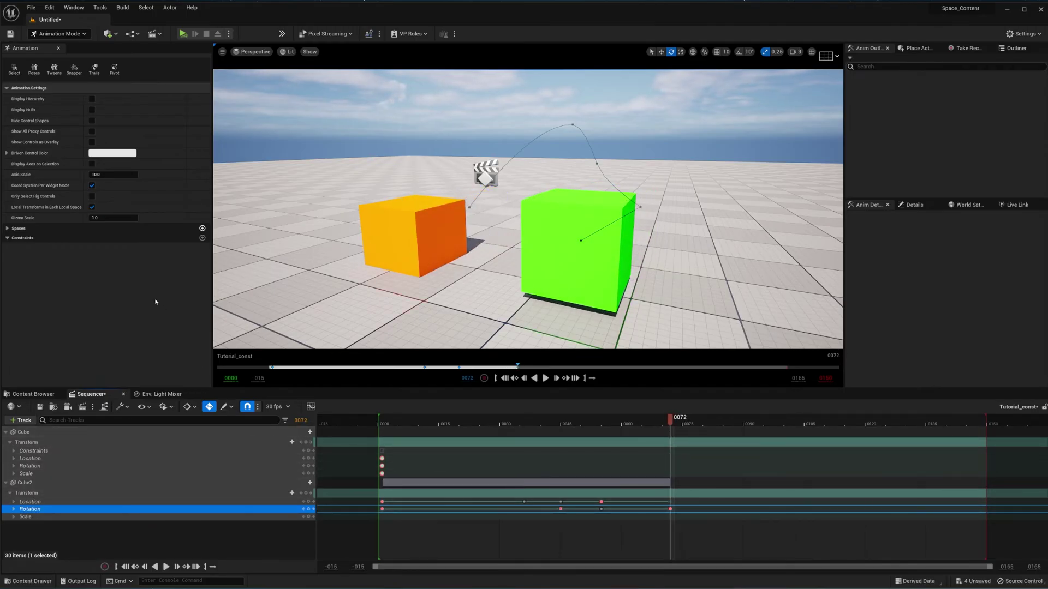
pyautogui.click(426, 241)
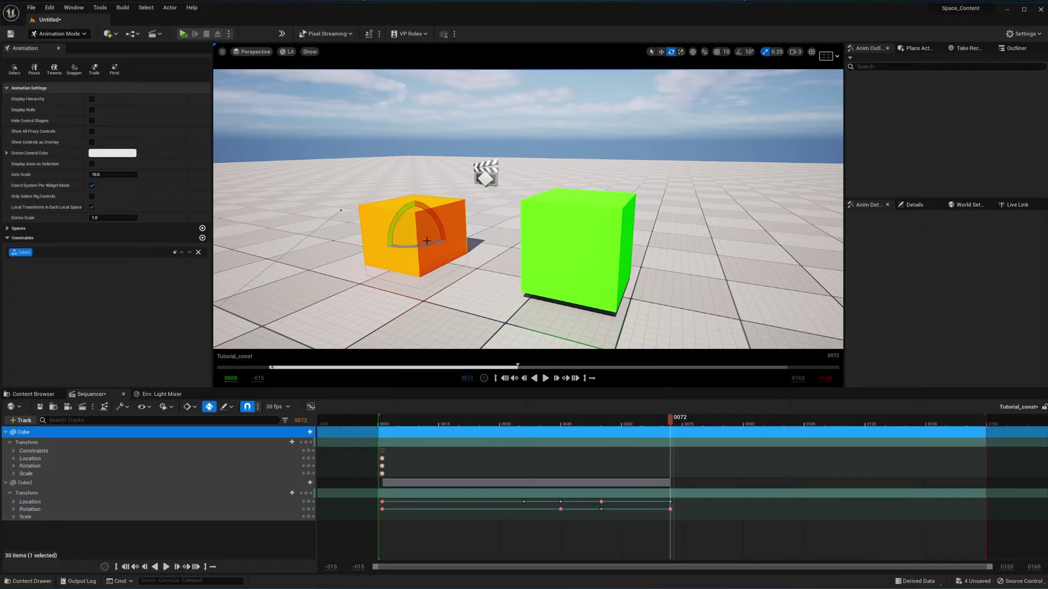
pyautogui.click(174, 253)
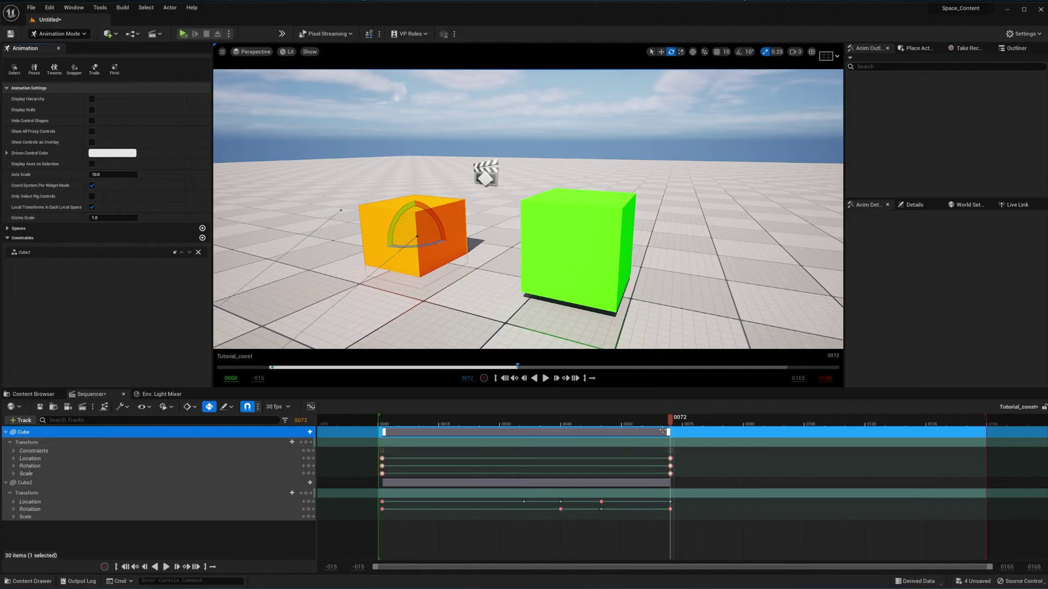
# - Raise the green cube away from the orange cube and tilt it at frame 100
pyautogui.moveTo(677, 426); pyautogui.dragTo(785, 425)
pyautogui.click(587, 288)
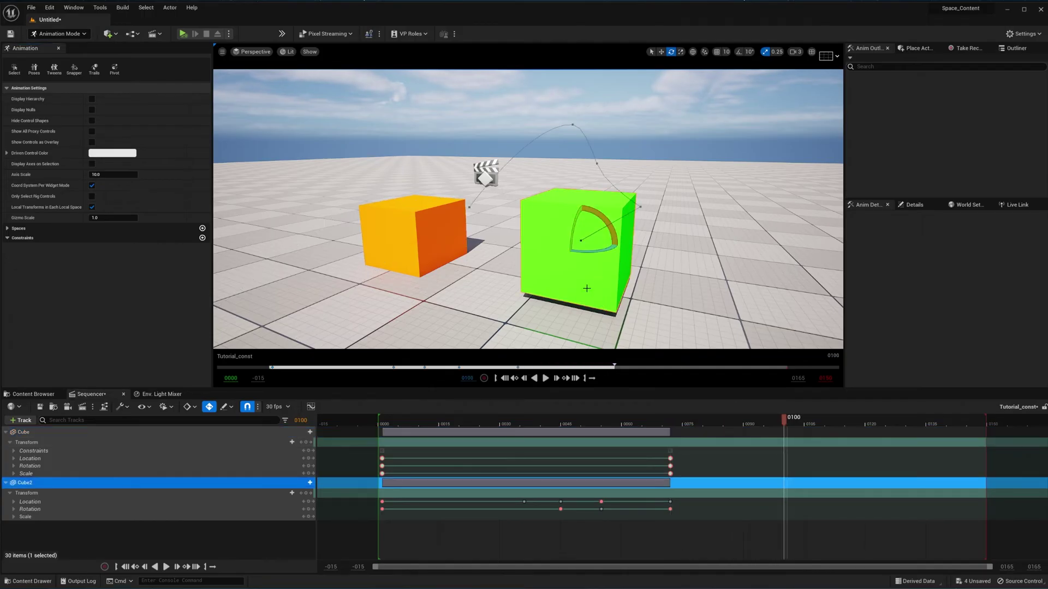
pyautogui.press('w')
pyautogui.moveTo(585, 236); pyautogui.dragTo(773, 145)
pyautogui.press('e')
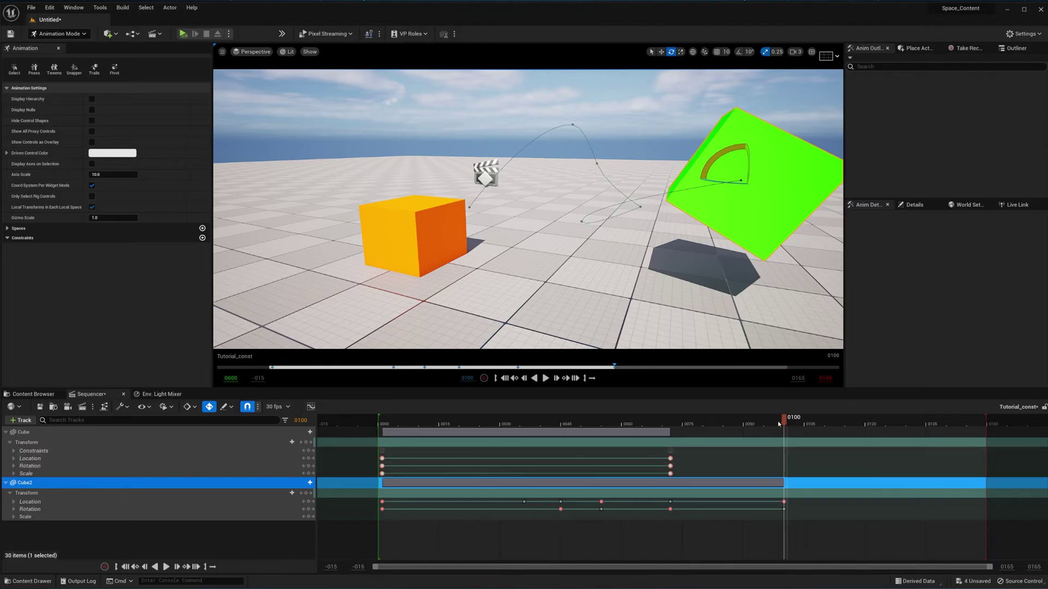
# - Play the sequence from frame 1 and scrub back over the frames around 72 to check the orange cube's release
pyautogui.moveTo(784, 419); pyautogui.dragTo(385, 480)
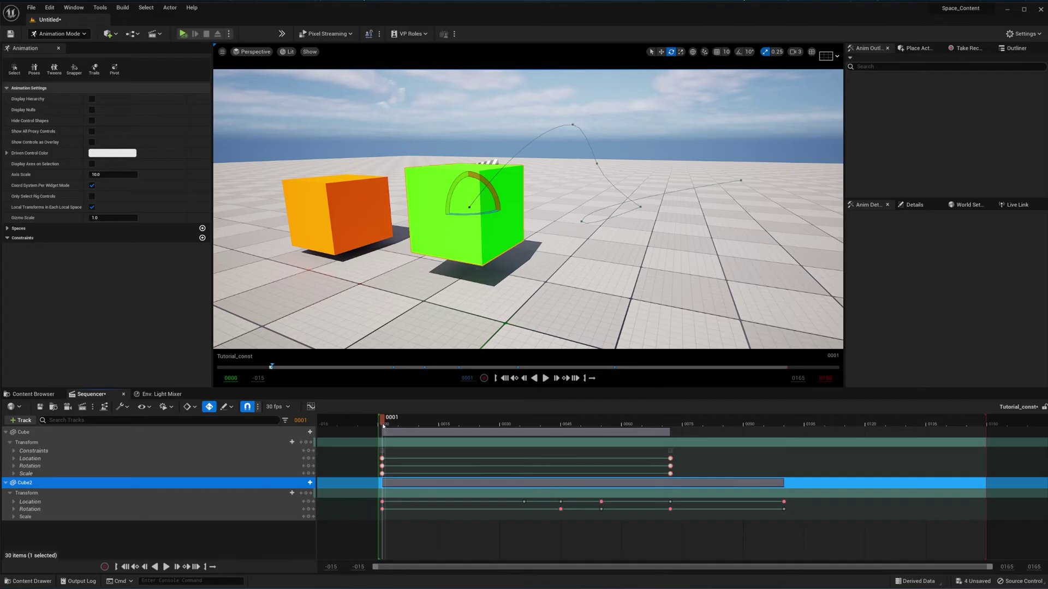
pyautogui.click(545, 378)
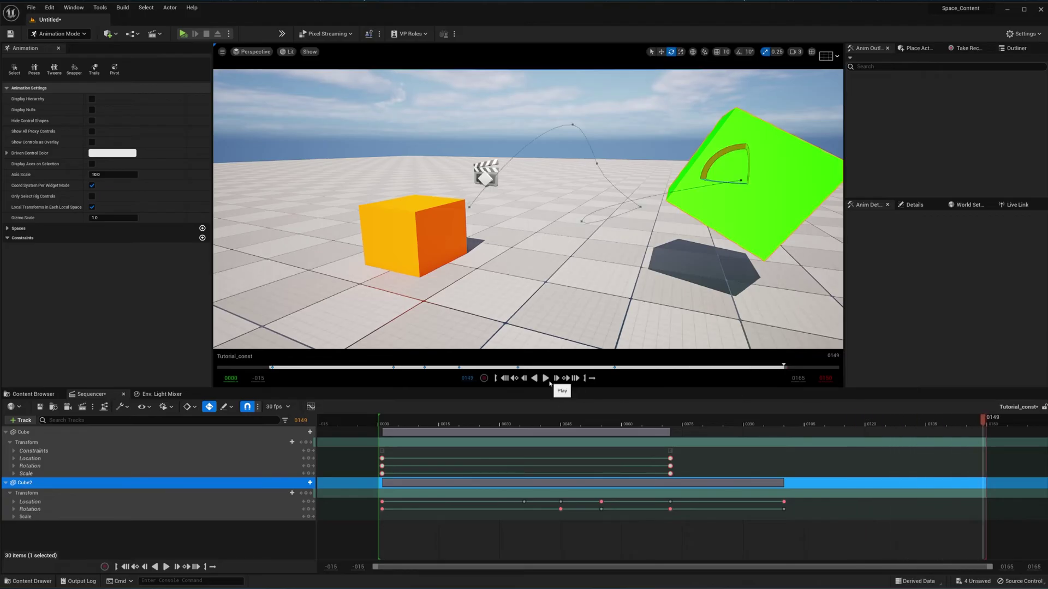
pyautogui.moveTo(758, 425); pyautogui.dragTo(721, 437)
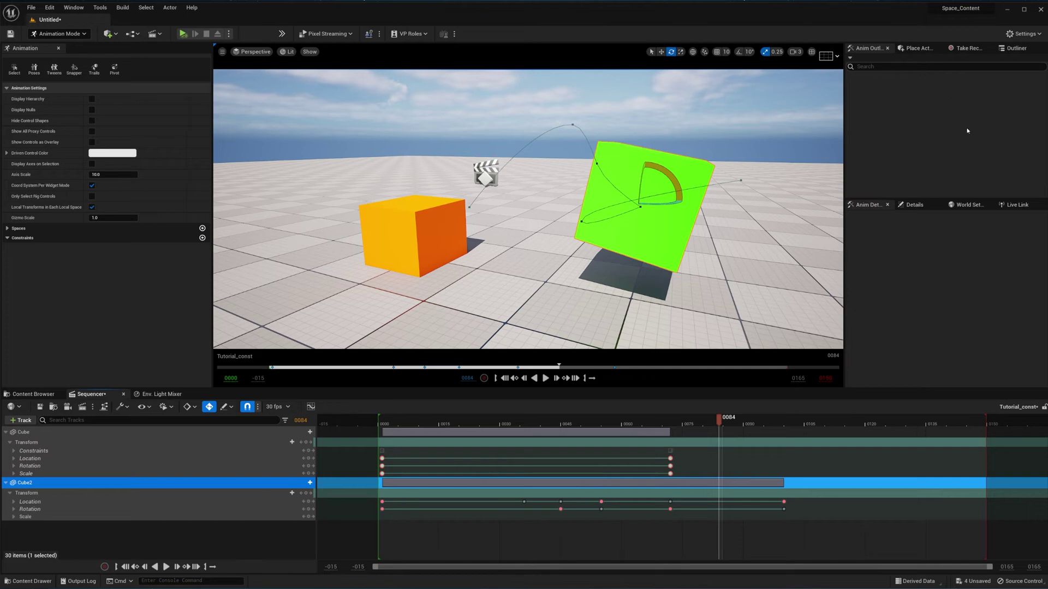
pyautogui.moveTo(718, 428); pyautogui.dragTo(693, 453)
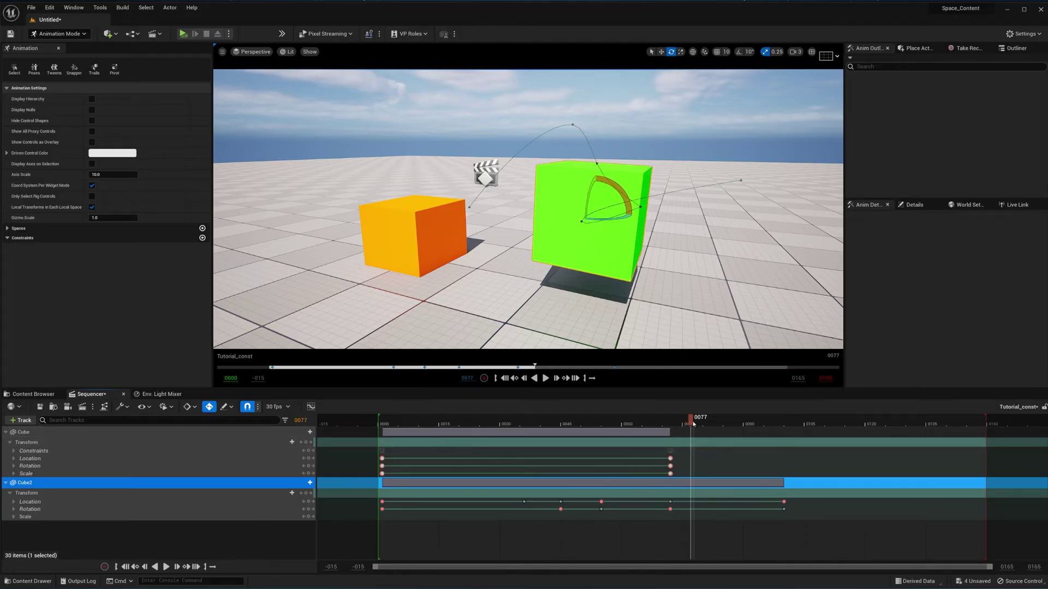
pyautogui.moveTo(690, 428); pyautogui.dragTo(609, 435)
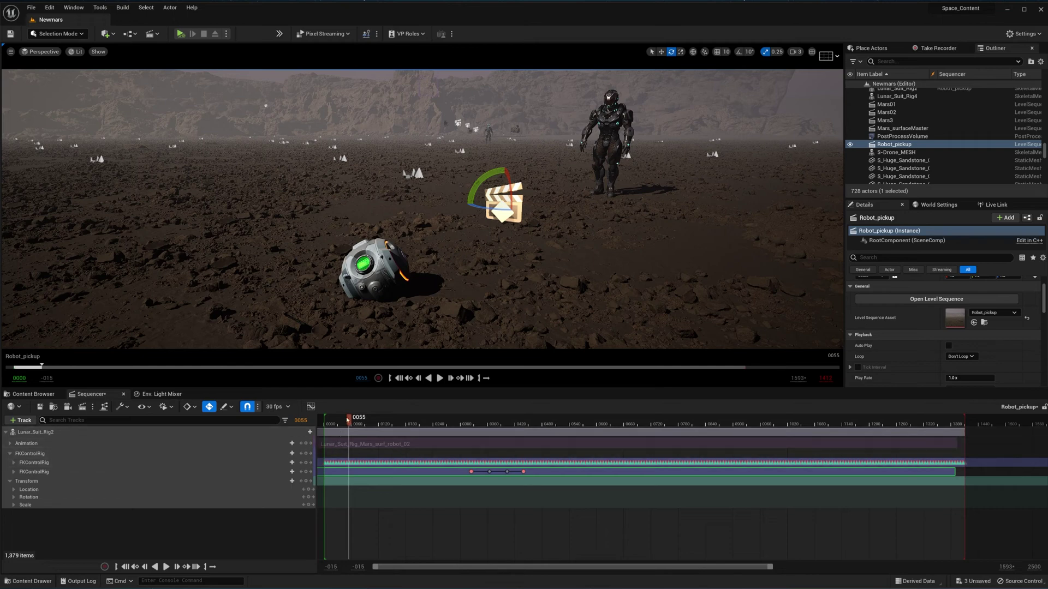
# - Switch to the Newmars level, play the Robot_pickup sequence, and scrub back to frame 367 to review the pickup motion
pyautogui.moveTo(348, 419); pyautogui.dragTo(380, 439)
pyautogui.click(439, 378)
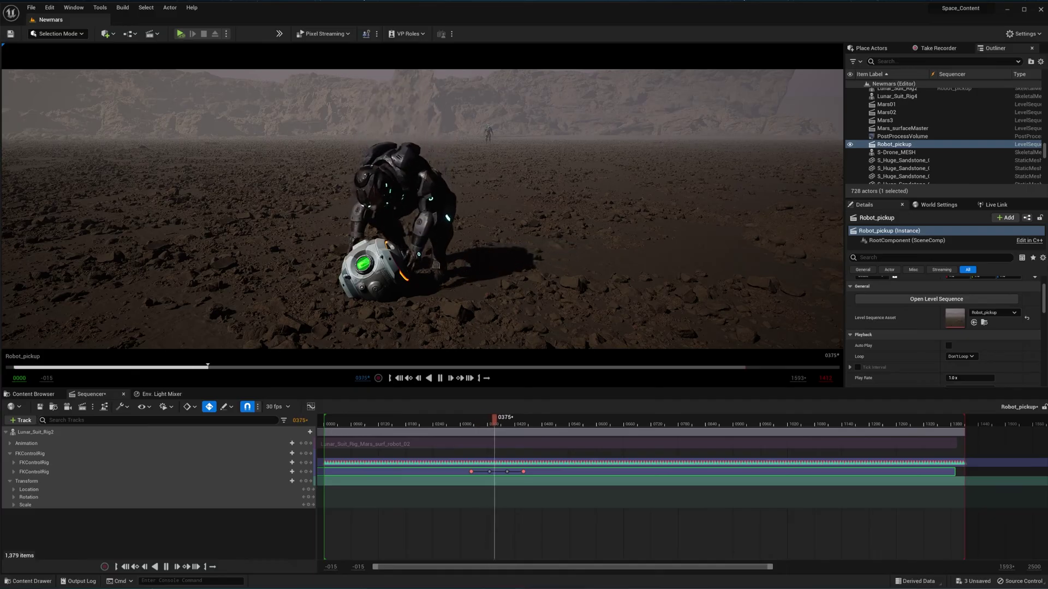
pyautogui.click(439, 377)
pyautogui.moveTo(422, 209); pyautogui.dragTo(426, 213, button='right')
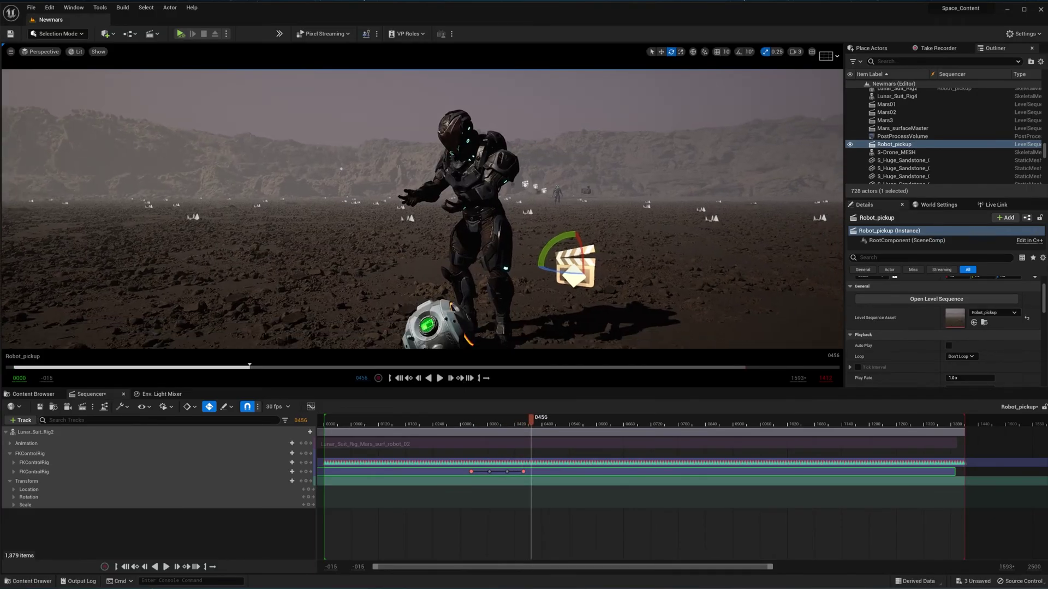
pyautogui.moveTo(534, 419); pyautogui.dragTo(491, 418)
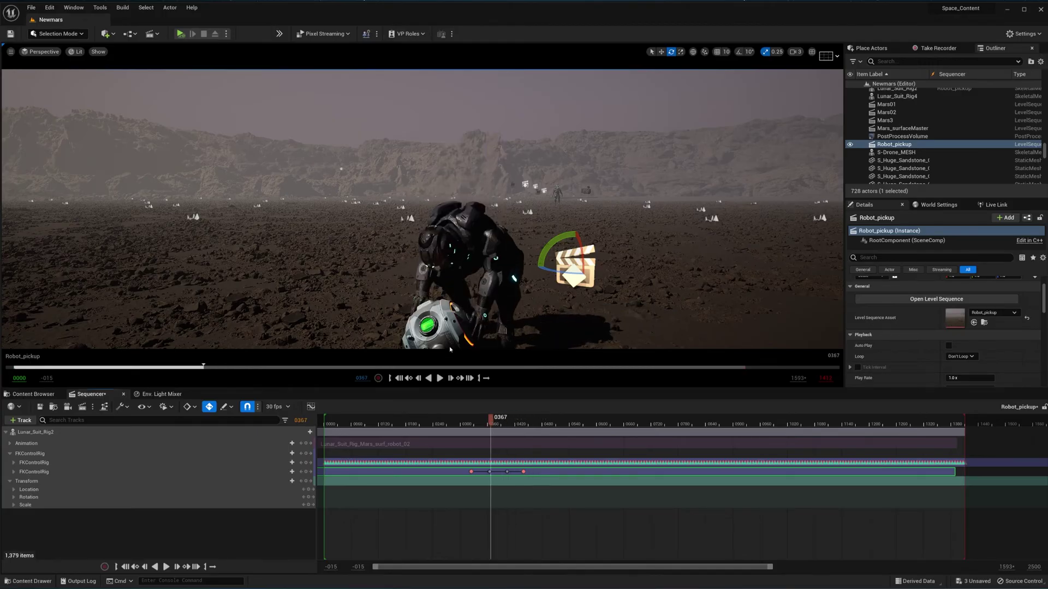
# - Add S-Drone_MESH to the Robot_pickup sequence and switch the editor to Animation mode
pyautogui.click(440, 331)
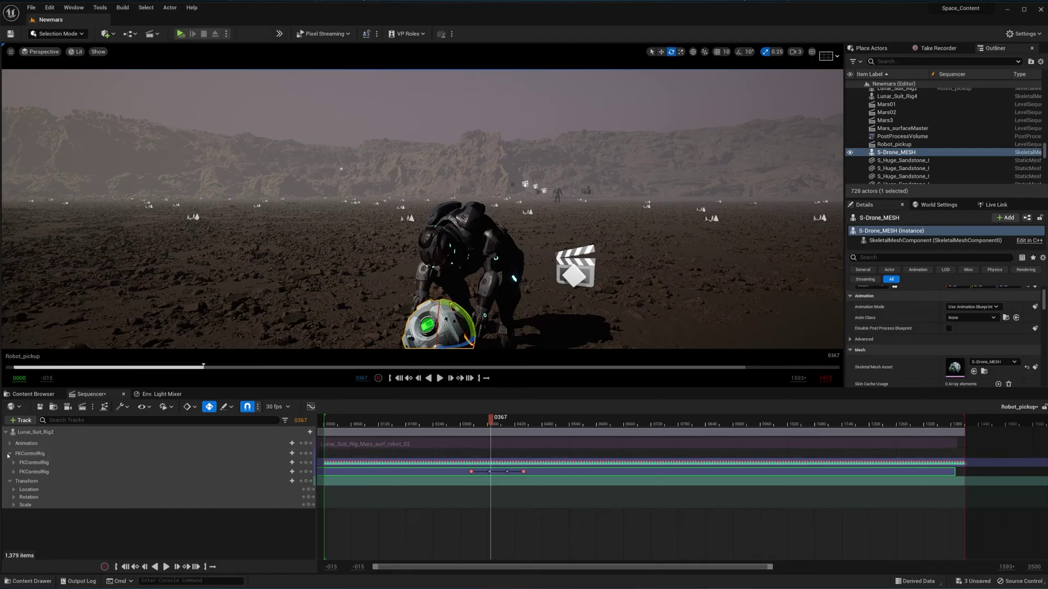
pyautogui.click(10, 481)
pyautogui.moveTo(878, 152); pyautogui.dragTo(213, 519)
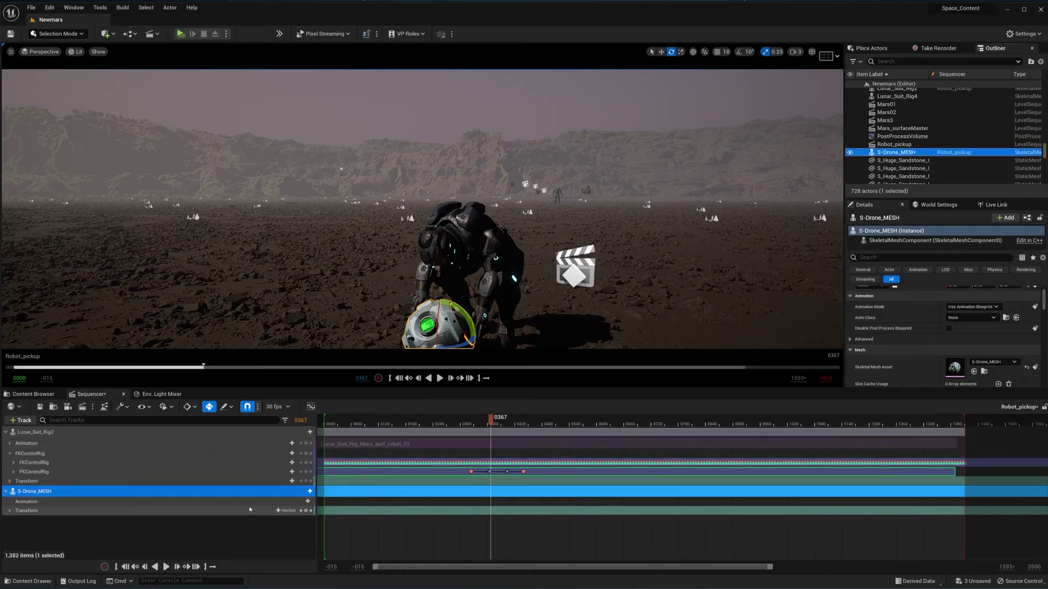
pyautogui.press('f')
pyautogui.moveTo(422, 218); pyautogui.dragTo(414, 190, button='right')
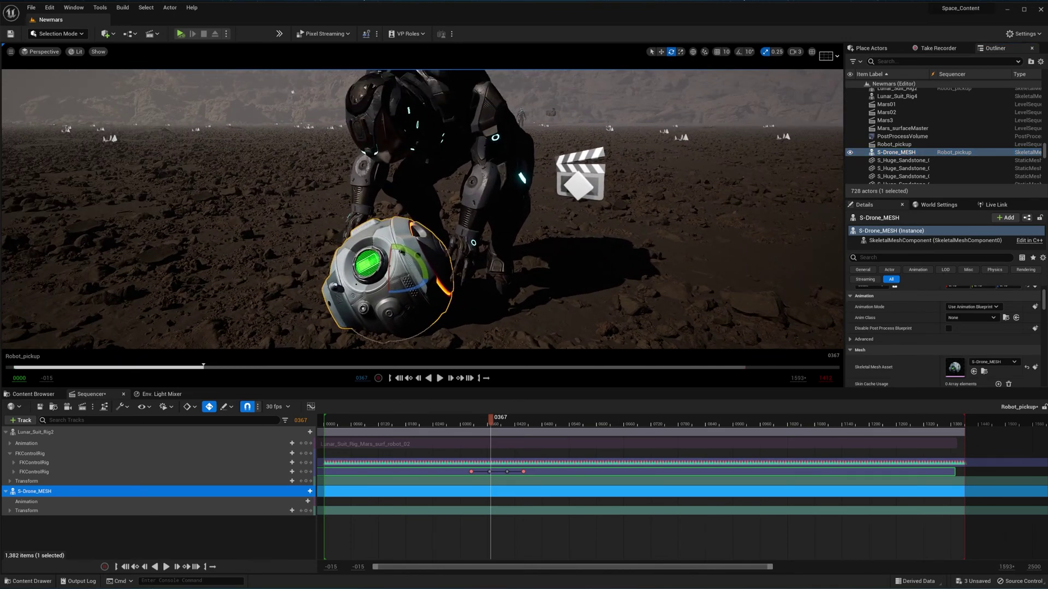
pyautogui.click(78, 35)
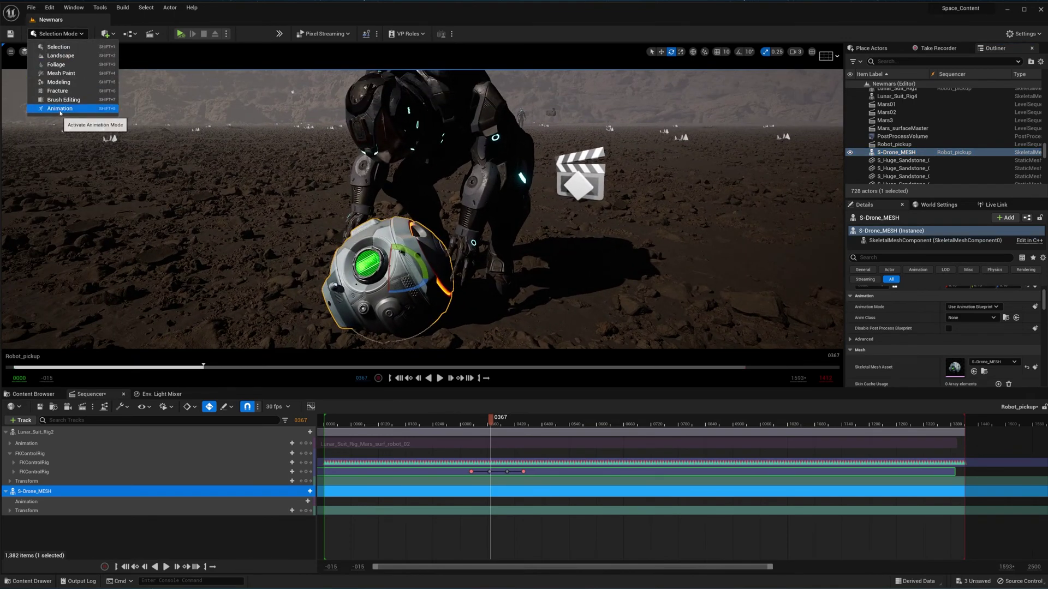
pyautogui.click(60, 108)
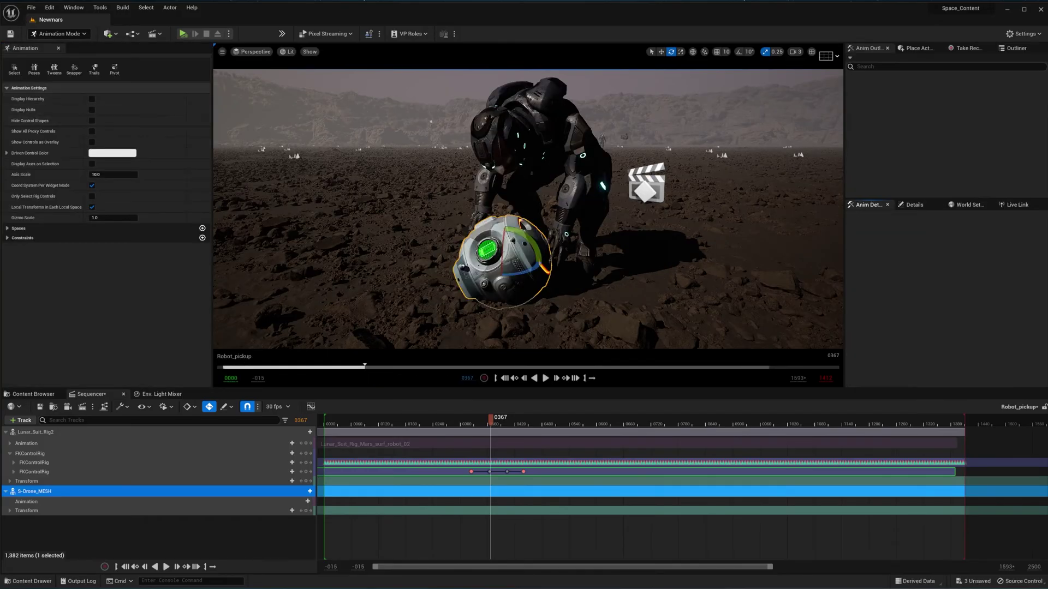
# - Scrub through the robot's approach and stop at frame 377, where its hands reach the drone
pyautogui.moveTo(508, 305); pyautogui.dragTo(522, 309, button='right')
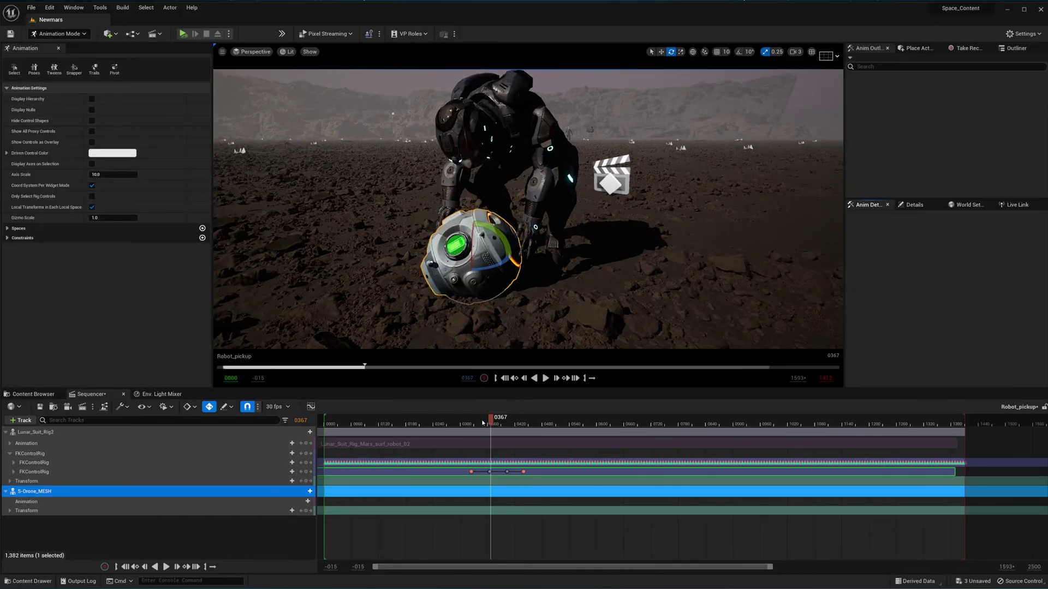
pyautogui.moveTo(483, 422); pyautogui.dragTo(455, 423)
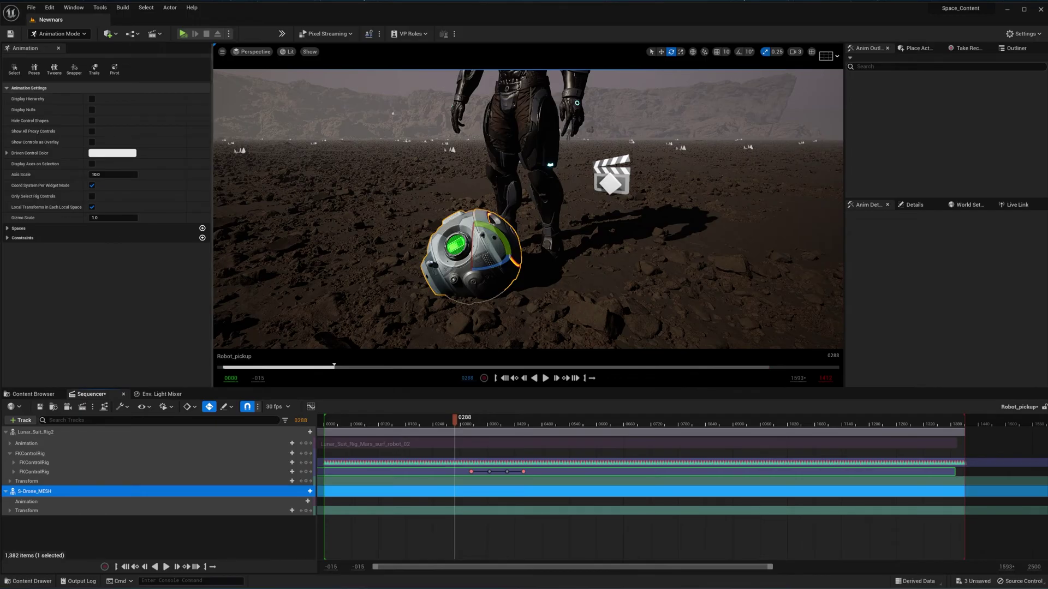
pyautogui.moveTo(508, 301); pyautogui.dragTo(501, 272, button='right')
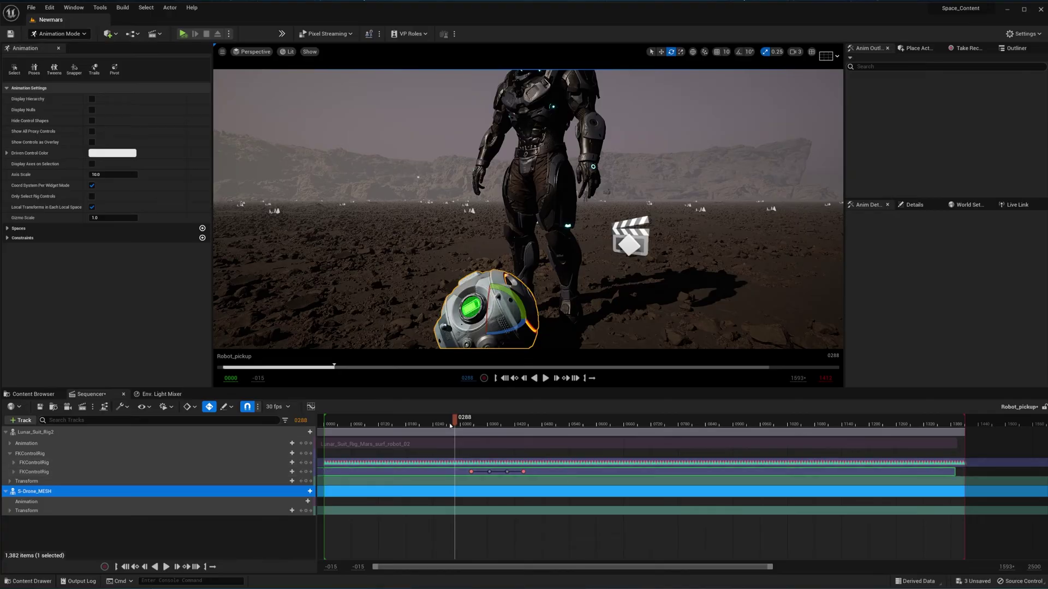
pyautogui.click(427, 425)
pyautogui.moveTo(427, 425); pyautogui.dragTo(496, 451)
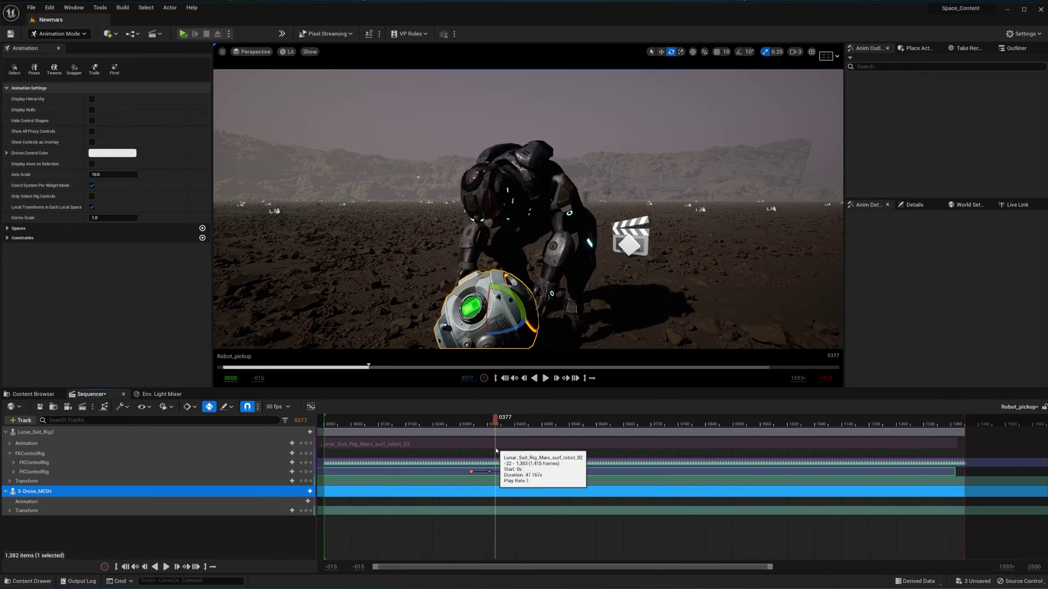
# - Try moving the drone along its local axes at frame 377, and undo the move
pyautogui.moveTo(511, 273); pyautogui.dragTo(513, 338, button='right')
pyautogui.press('w')
pyautogui.click(694, 52)
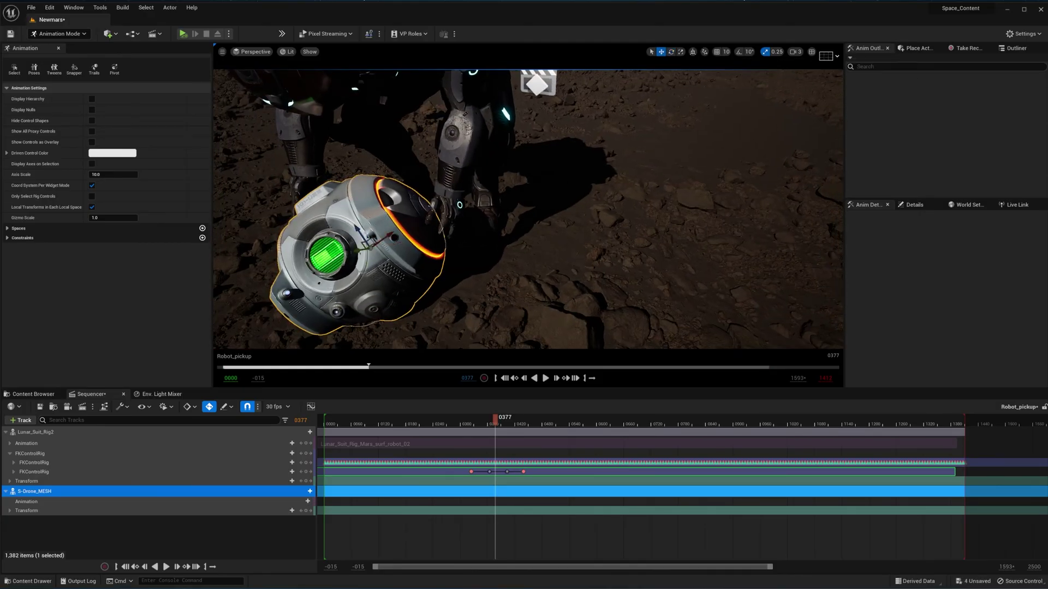
pyautogui.moveTo(390, 235); pyautogui.dragTo(401, 223)
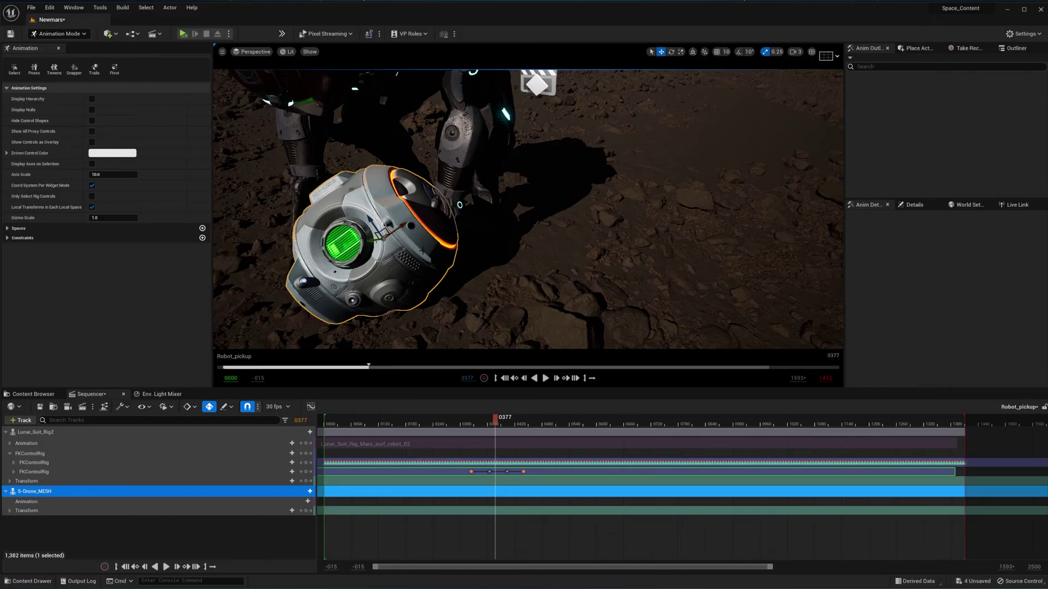
pyautogui.hotkey('ctrl', 'z')
pyautogui.moveTo(423, 251); pyautogui.dragTo(384, 237, button='right')
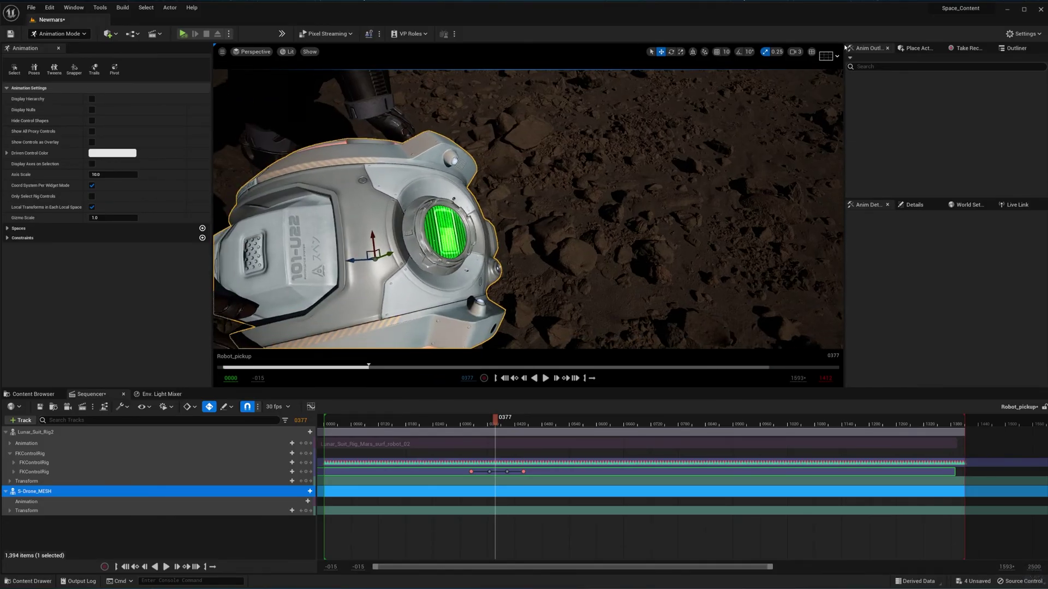
pyautogui.click(695, 53)
# - Add a Parent constraint to the drone at frame 377, targeting the hand_l bone of Lunar_Suit_Rig2
pyautogui.scroll(-4, 455, 239)
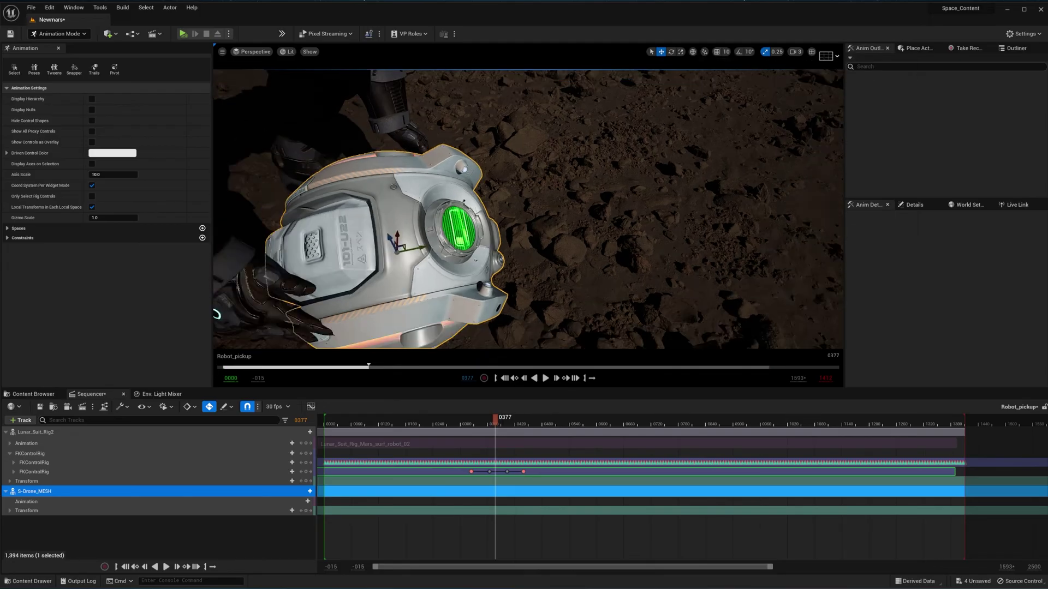
pyautogui.keyDown('alt'); pyautogui.moveTo(347, 269); pyautogui.dragTo(366, 222); pyautogui.keyUp('alt')
pyautogui.moveTo(491, 218); pyautogui.dragTo(512, 170, button='right')
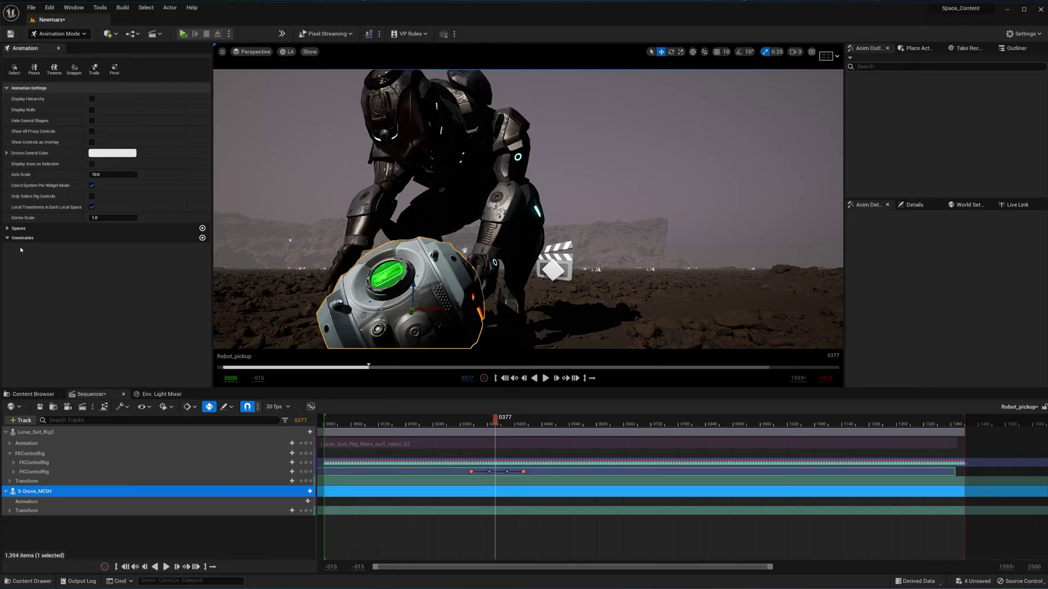
pyautogui.click(202, 239)
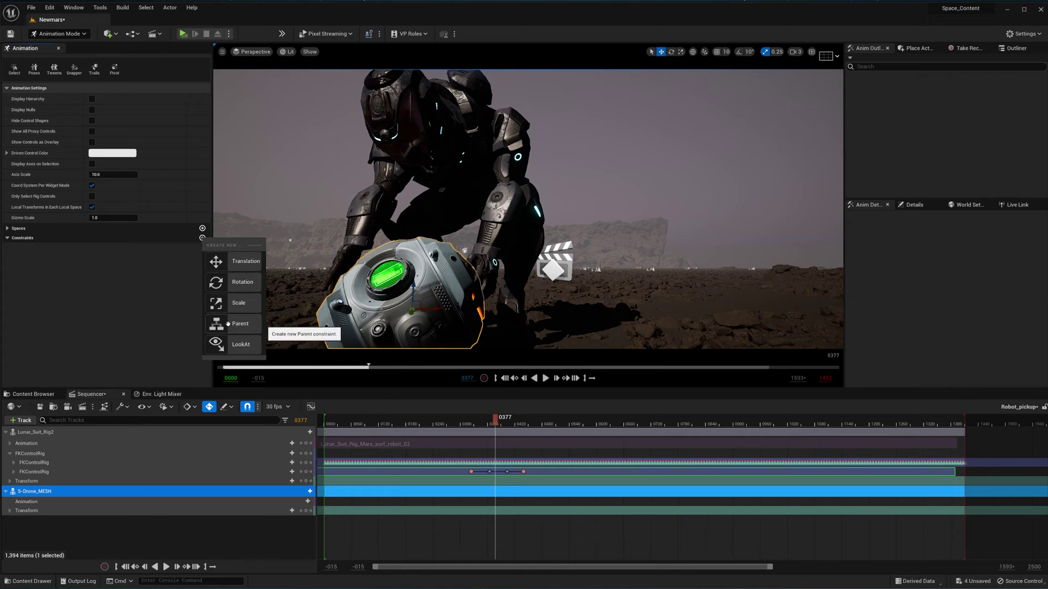
pyautogui.click(226, 326)
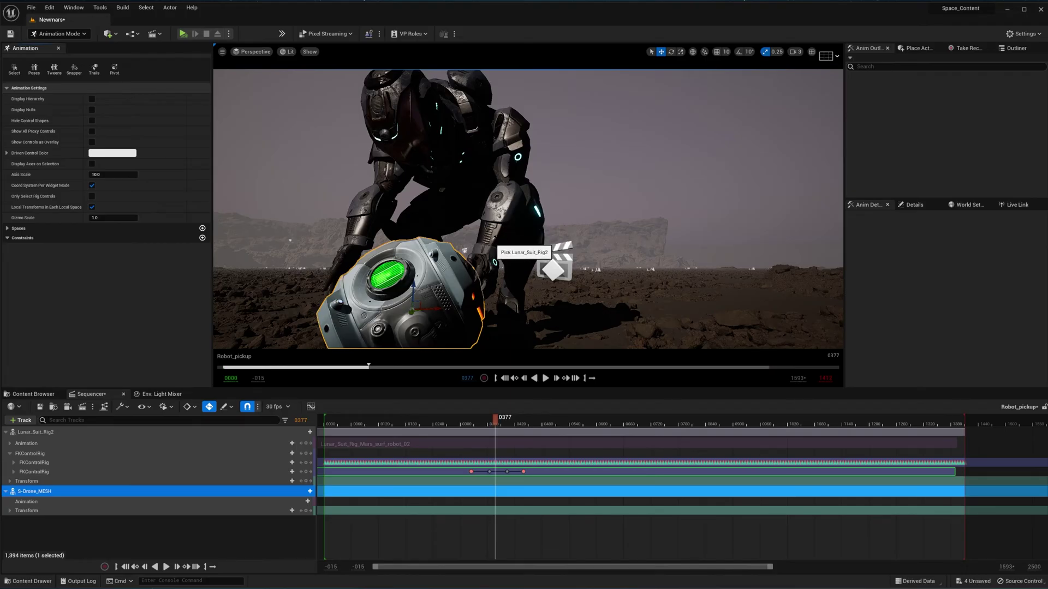
pyautogui.click(494, 262)
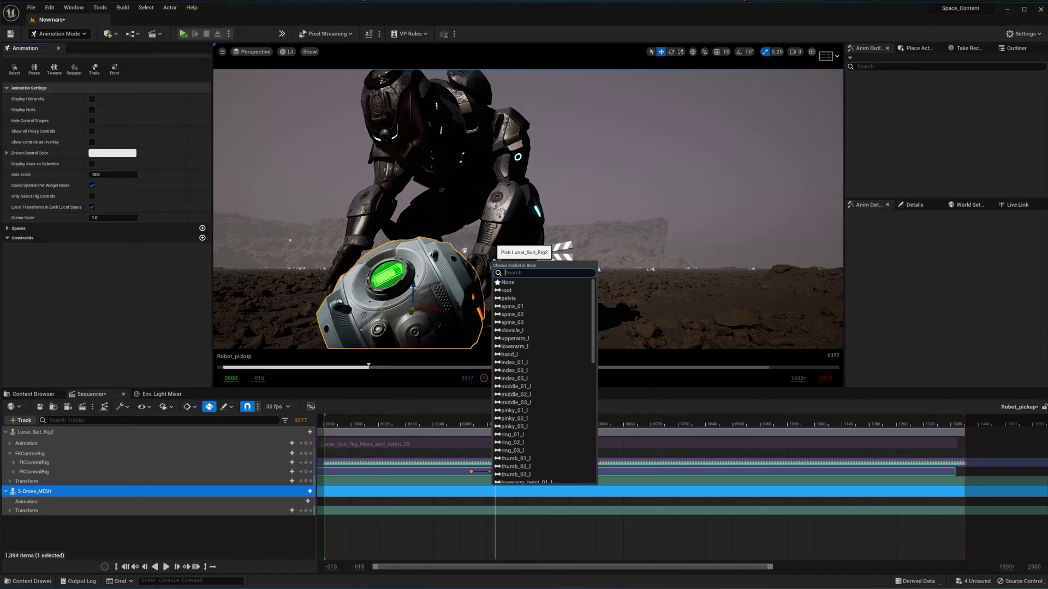
pyautogui.write('nd')
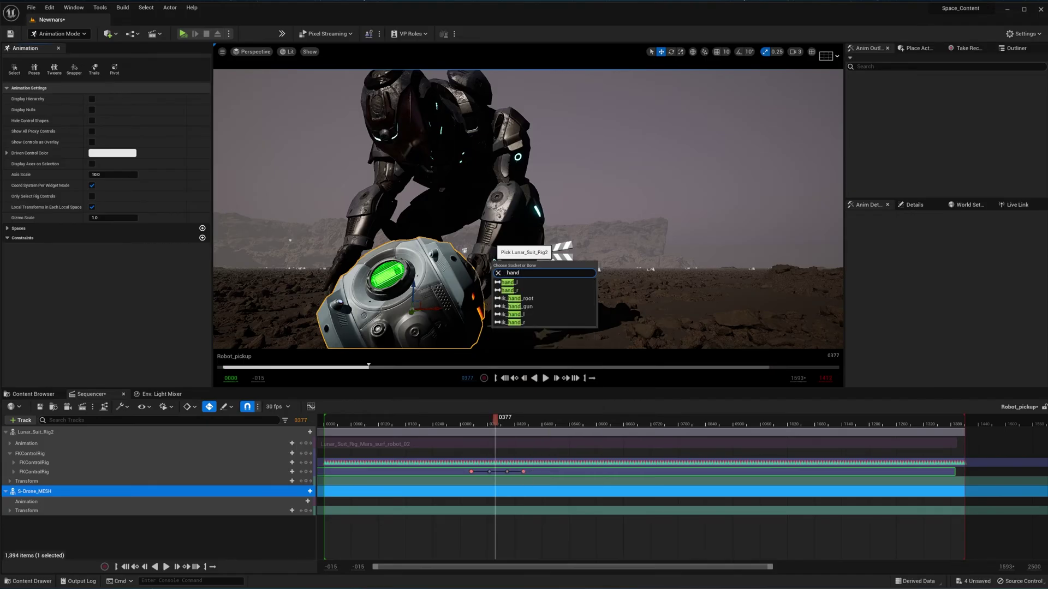
pyautogui.click(529, 283)
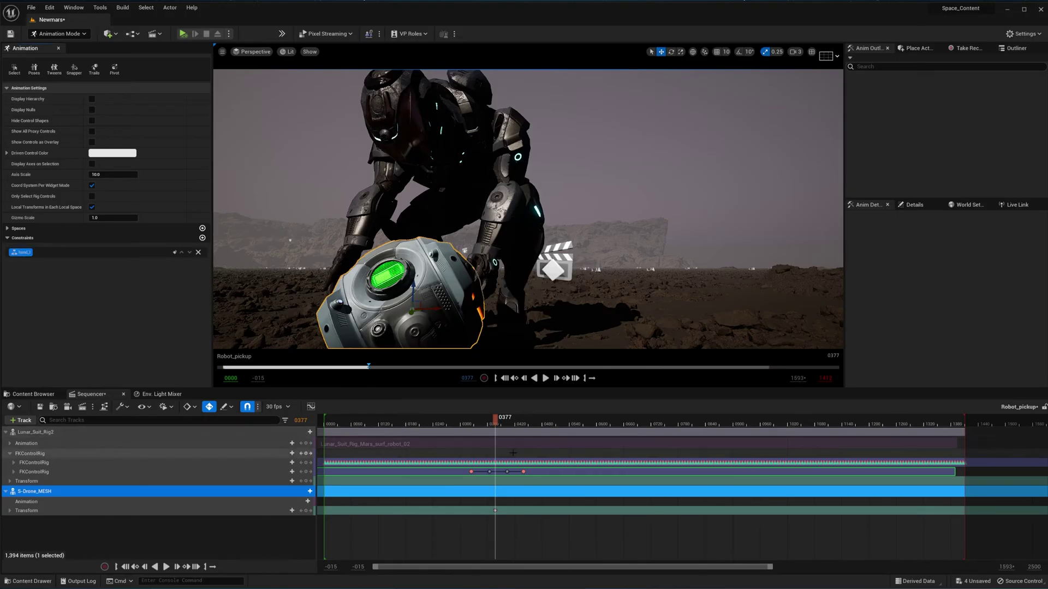
# - Scrub from frame 377 to frame 542 to check that the drone follows the robot's hand
pyautogui.moveTo(496, 424); pyautogui.dragTo(525, 424)
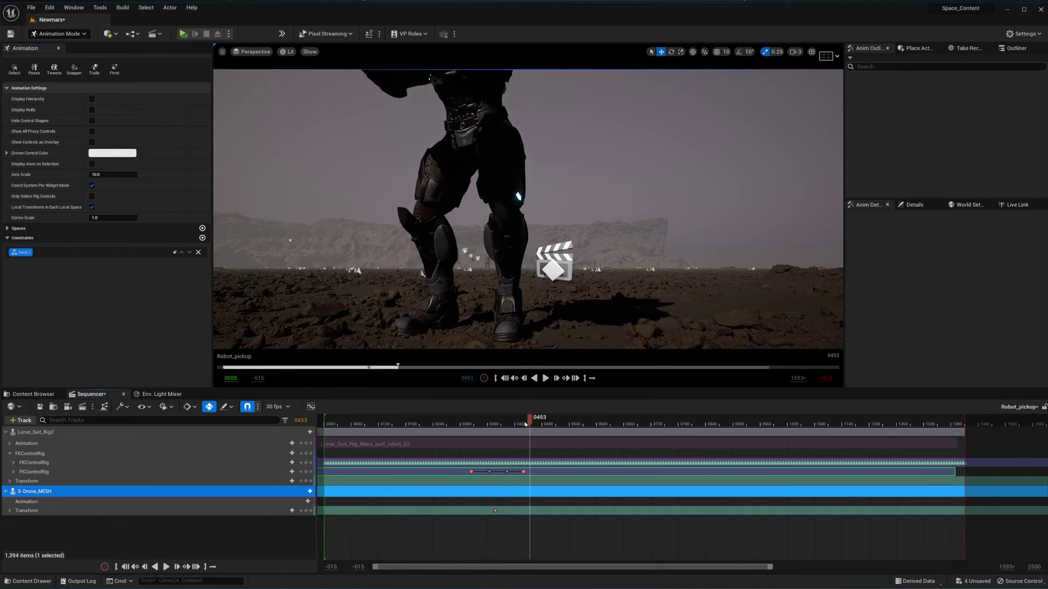
pyautogui.moveTo(528, 240)
pyautogui.mouseDown(button='right')
pyautogui.moveTo(528, 208)
pyautogui.moveTo(546, 202)
pyautogui.moveTo(527, 229)
pyautogui.mouseUp(button='right')
pyautogui.moveTo(529, 420); pyautogui.dragTo(570, 437)
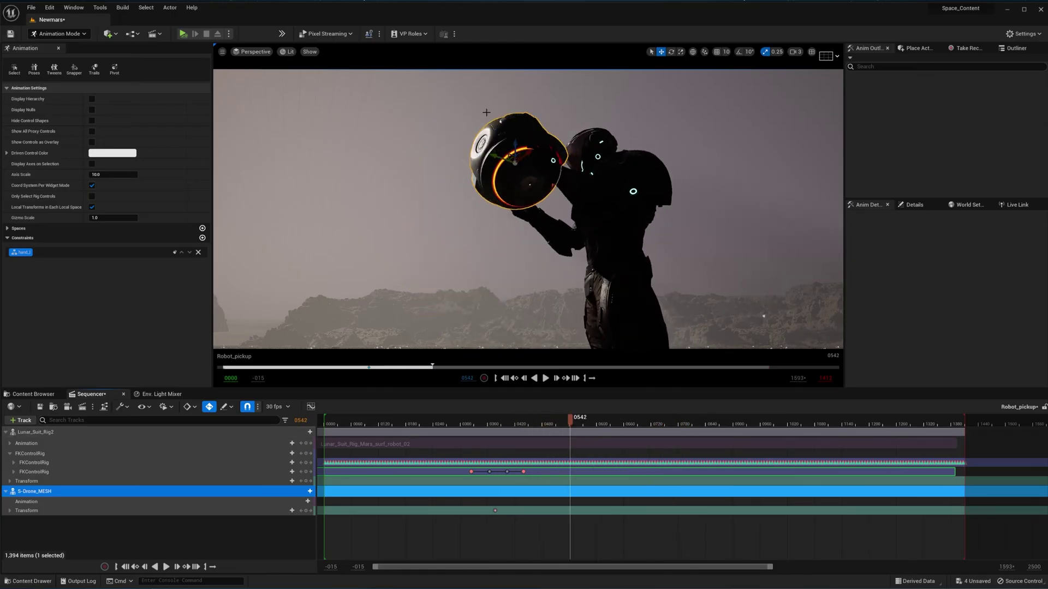
# - Deactivate the drone's hand_l constraint at frame 1191, where the robot lets go of it
pyautogui.moveTo(528, 218); pyautogui.dragTo(611, 214, button='right')
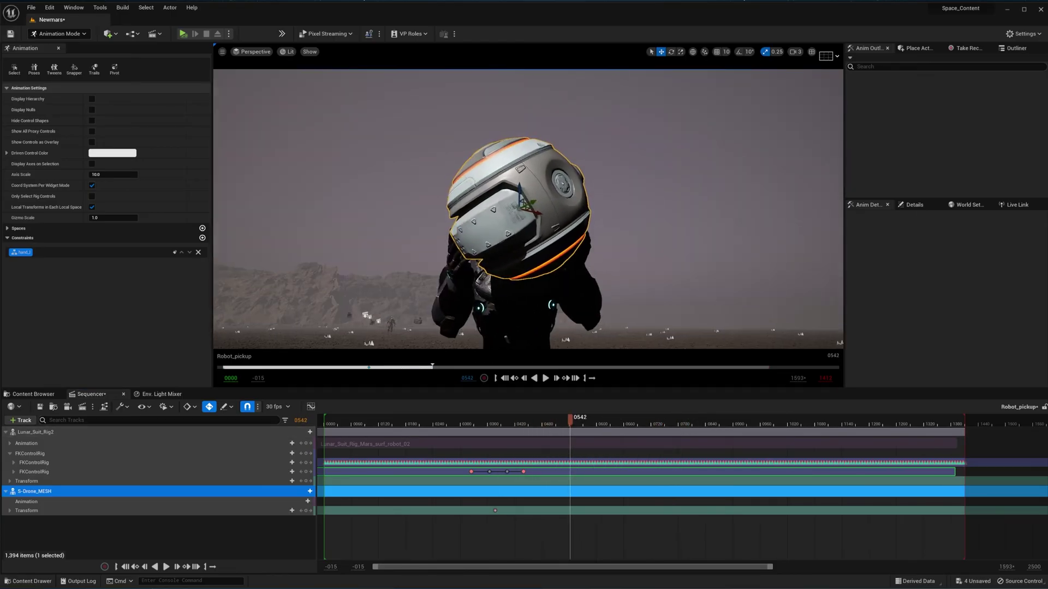
pyautogui.moveTo(528, 218); pyautogui.dragTo(542, 235, button='right')
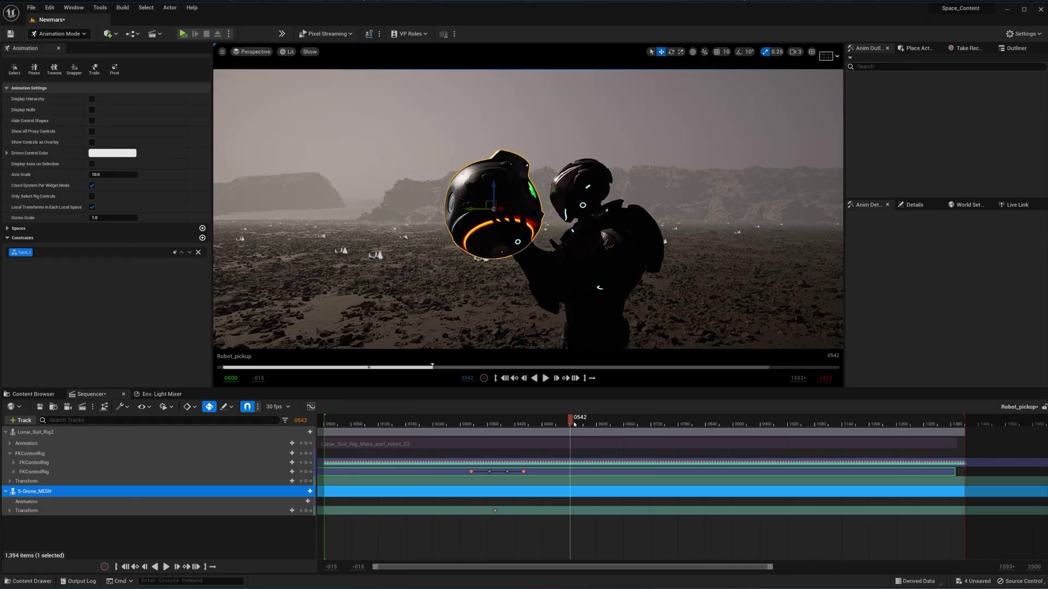
pyautogui.moveTo(598, 424); pyautogui.dragTo(865, 413)
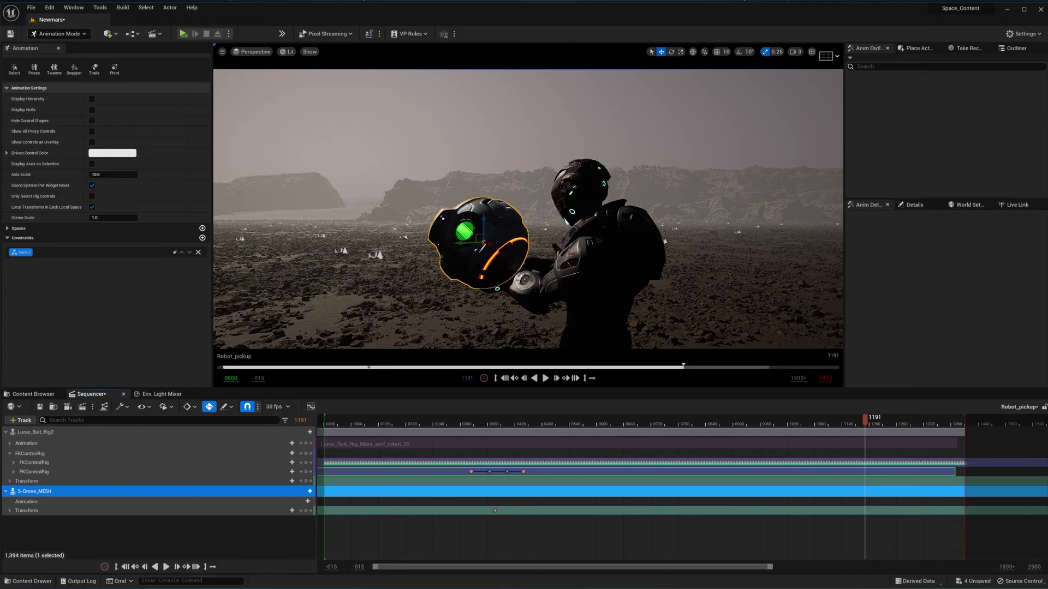
pyautogui.click(175, 253)
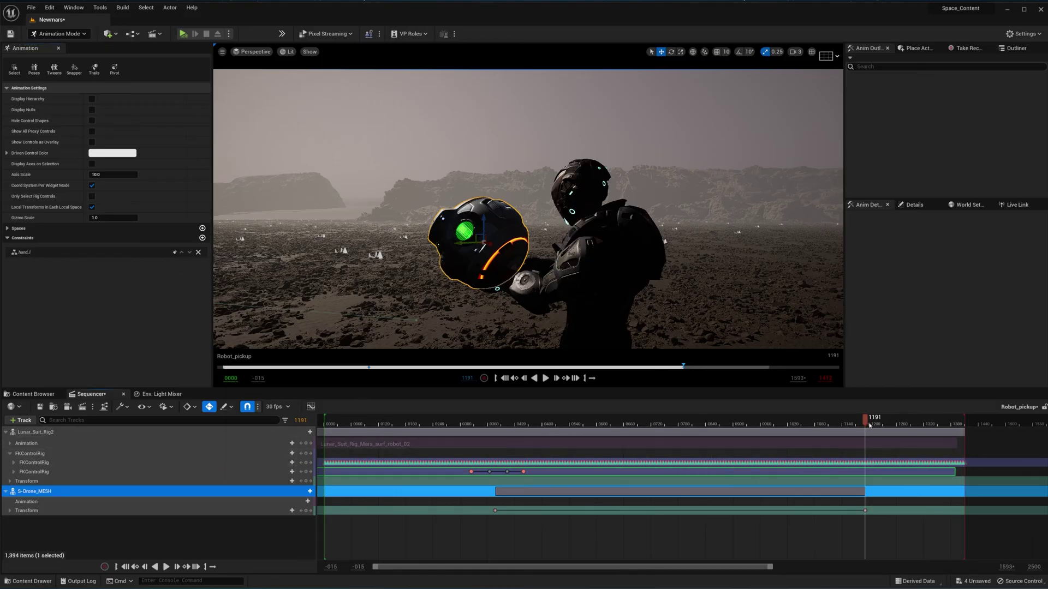
# - Expand the drone's Transform track and inspect the constraint and transform keys at frames 377 and 1191
pyautogui.moveTo(869, 425); pyautogui.dragTo(865, 507)
pyautogui.click(495, 511)
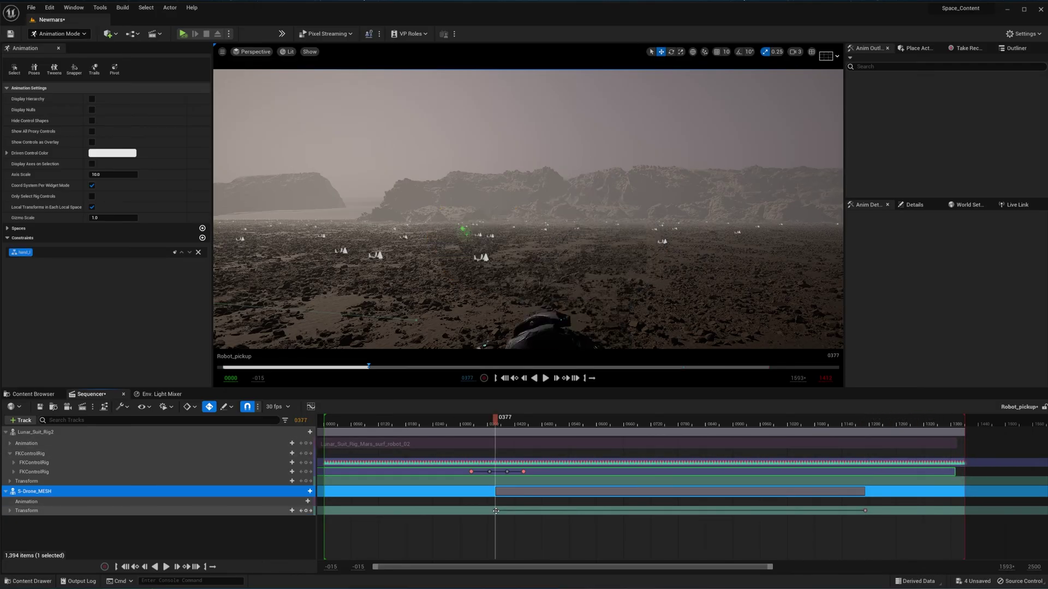
pyautogui.click(10, 511)
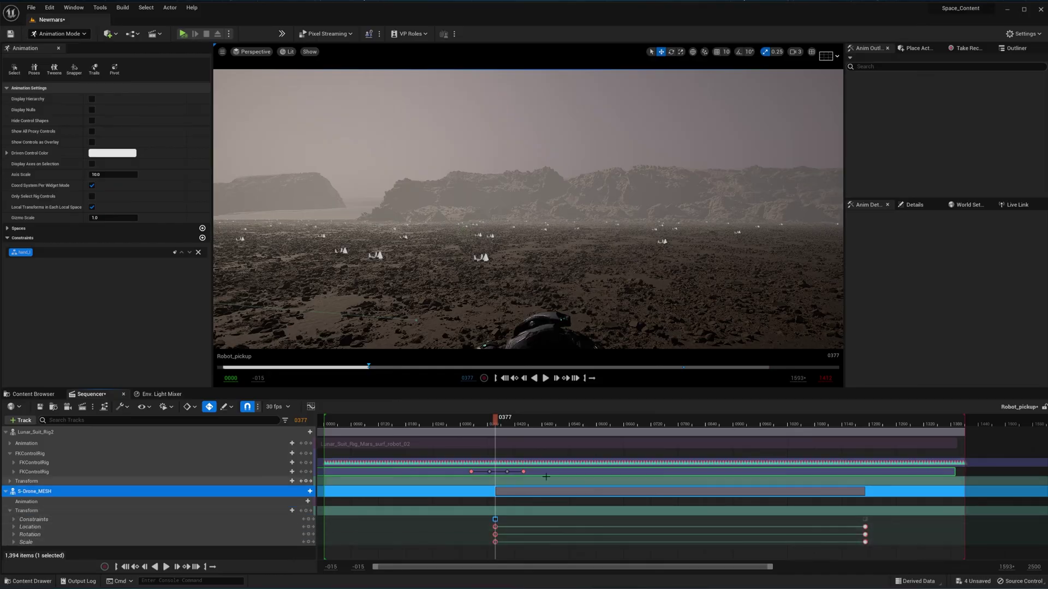
pyautogui.moveTo(545, 432); pyautogui.dragTo(864, 436)
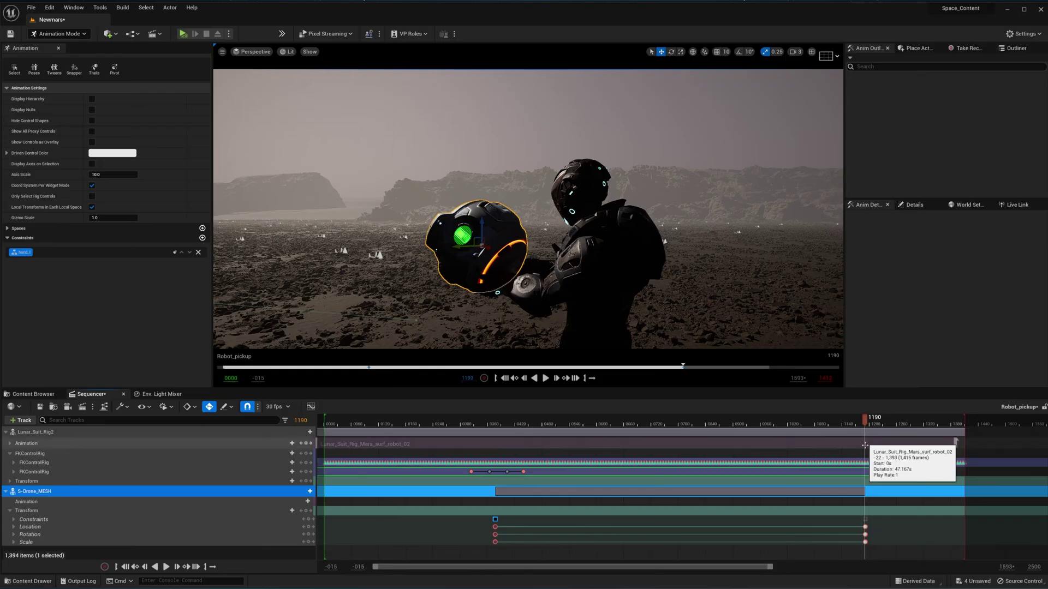
pyautogui.click(864, 528)
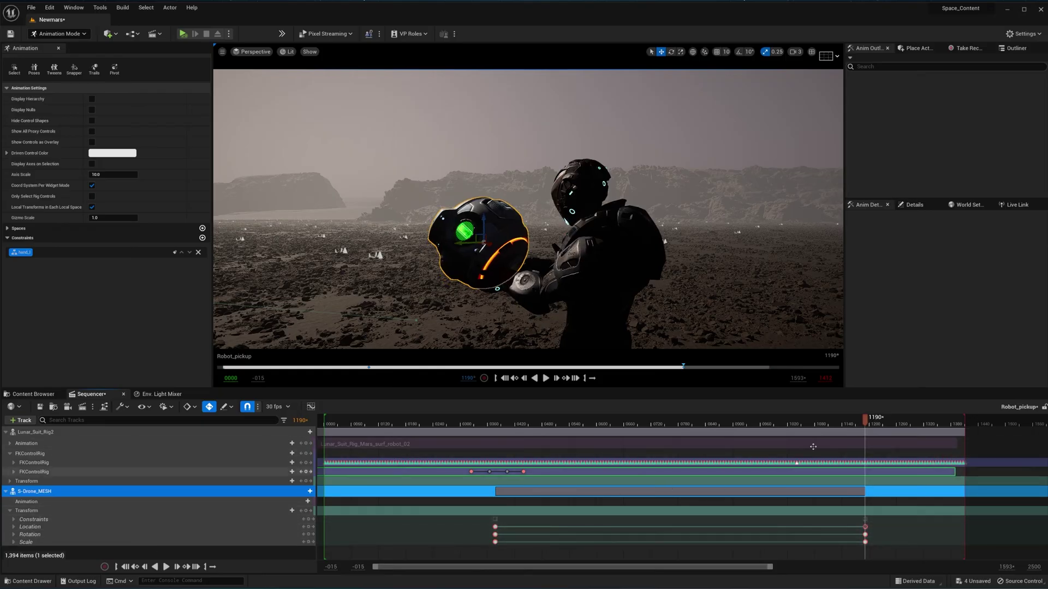
# - Move the drone up and away from the robot at frame 1297
pyautogui.moveTo(869, 420); pyautogui.dragTo(913, 420)
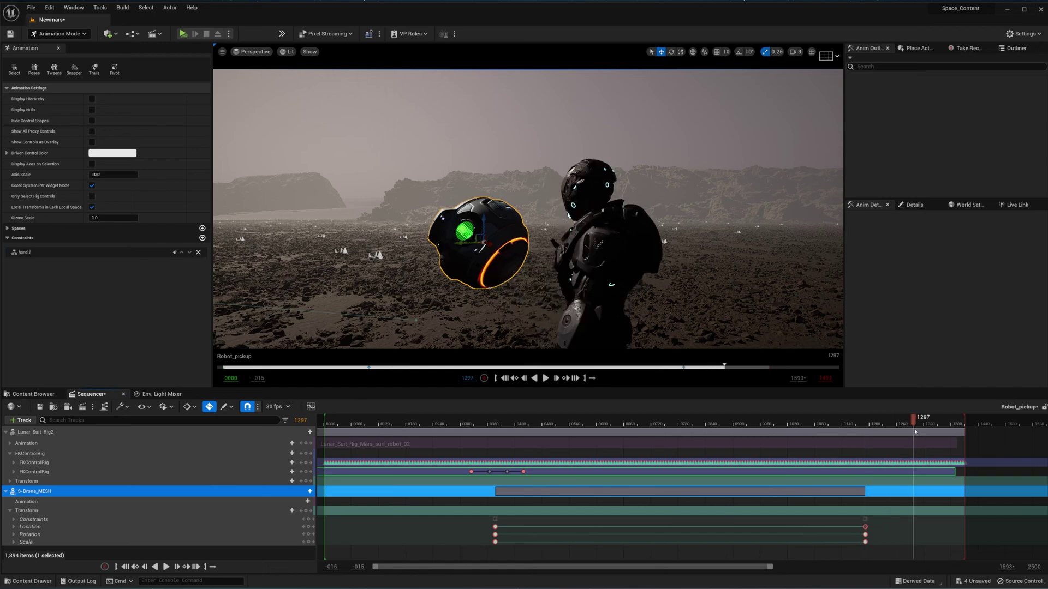
pyautogui.moveTo(484, 222); pyautogui.dragTo(379, 193)
pyautogui.moveTo(379, 193); pyautogui.dragTo(463, 219, button='right')
pyautogui.moveTo(468, 208); pyautogui.dragTo(406, 157)
# - Rotate the drone in local space at frame 1297
pyautogui.press('e')
pyautogui.click(693, 51)
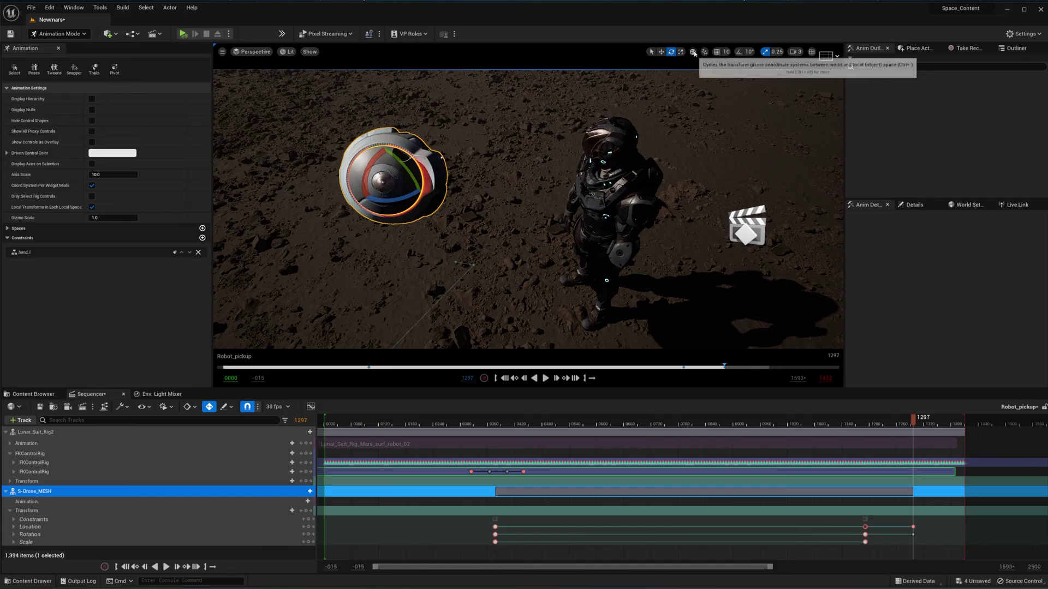
pyautogui.keyDown('alt'); pyautogui.moveTo(523, 240); pyautogui.dragTo(456, 215); pyautogui.keyUp('alt')
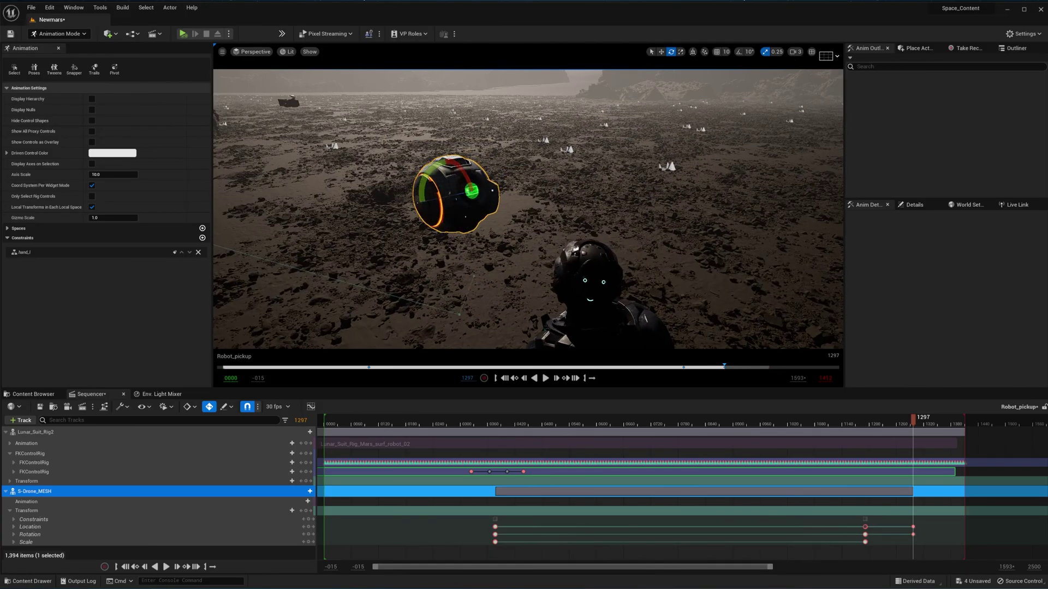
pyautogui.moveTo(433, 172); pyautogui.dragTo(441, 203)
pyautogui.moveTo(491, 219); pyautogui.dragTo(562, 213, button='right')
# - Play the sequence from frame 1171 to about frame 1271 to check the drone leaving the robot's hand
pyautogui.moveTo(912, 424); pyautogui.dragTo(855, 431)
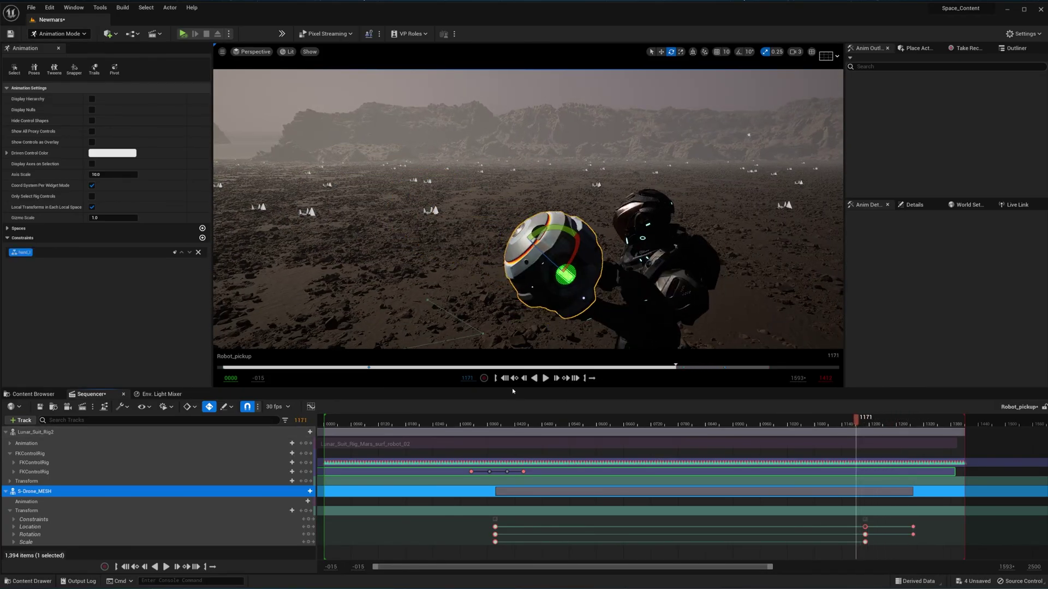
pyautogui.click(545, 378)
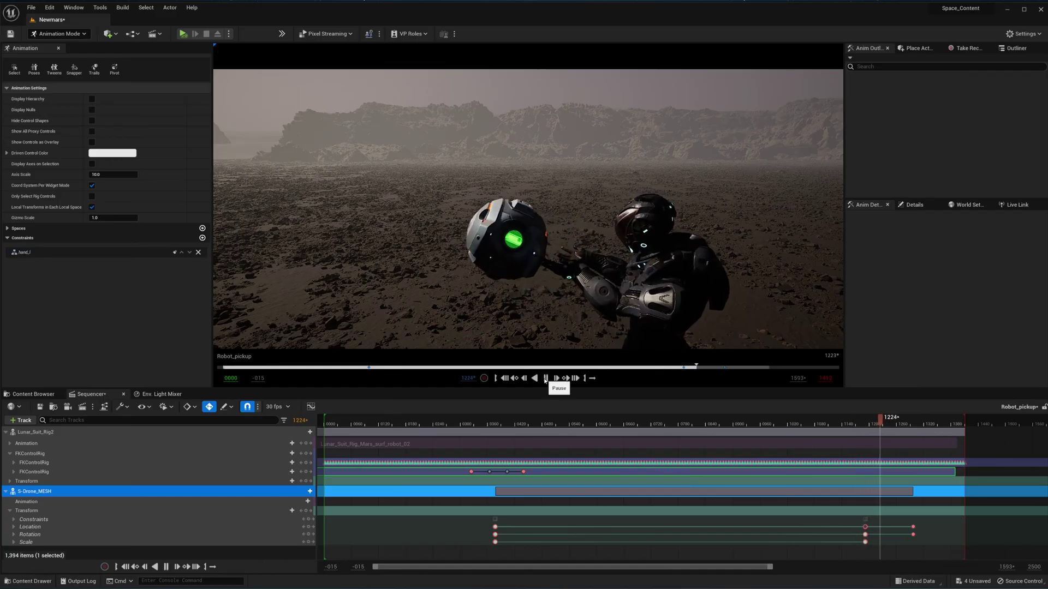
pyautogui.click(545, 379)
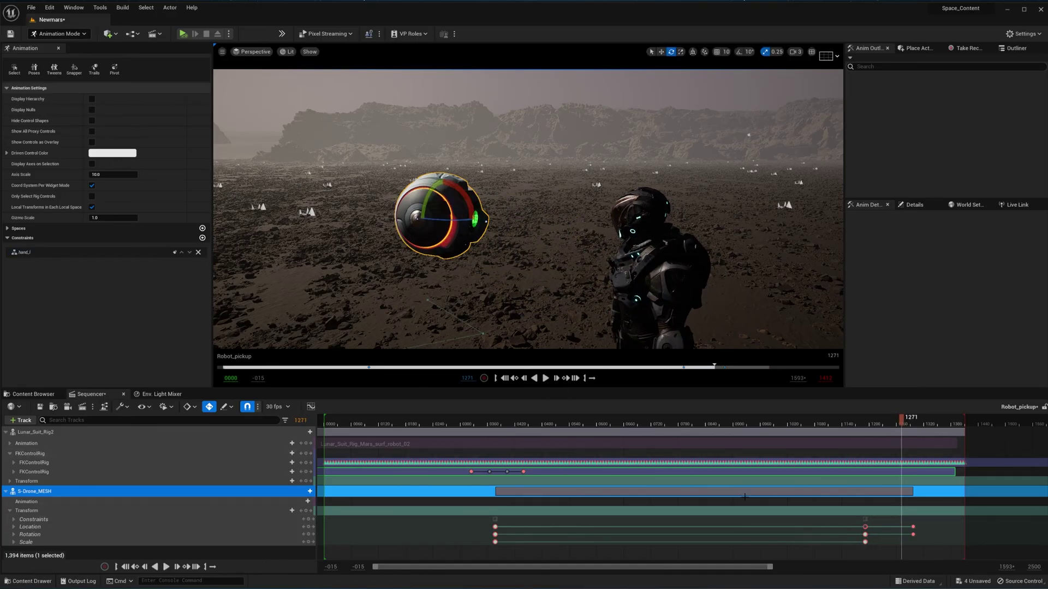
pyautogui.moveTo(883, 518); pyautogui.dragTo(926, 545)
pyautogui.rightClick(913, 527)
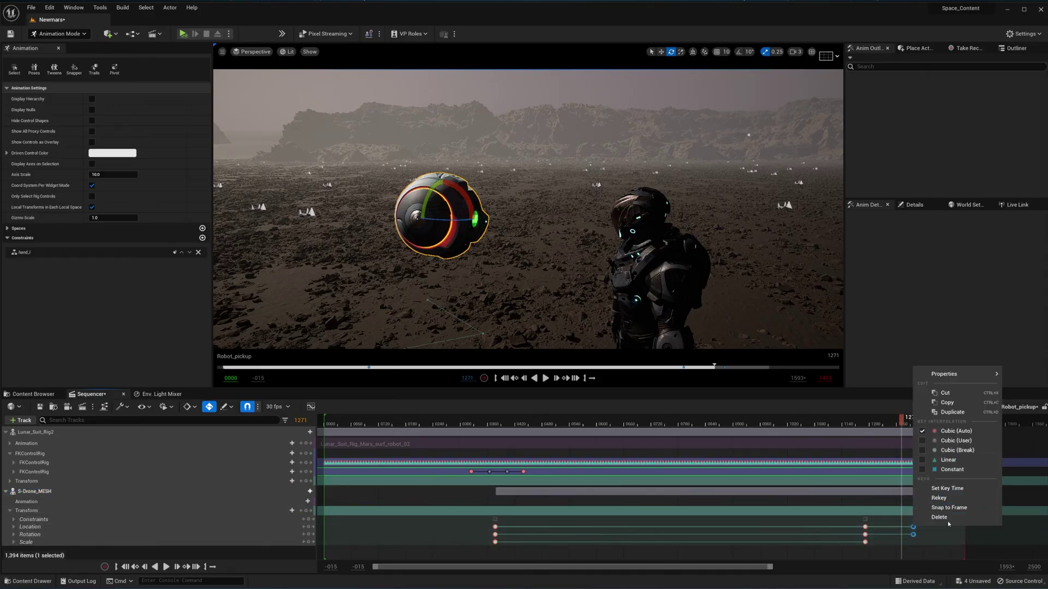
pyautogui.click(939, 548)
# - Open the Curve Editor and examine the drone's Transform curves from the constraint's start to after its release
pyautogui.click(311, 407)
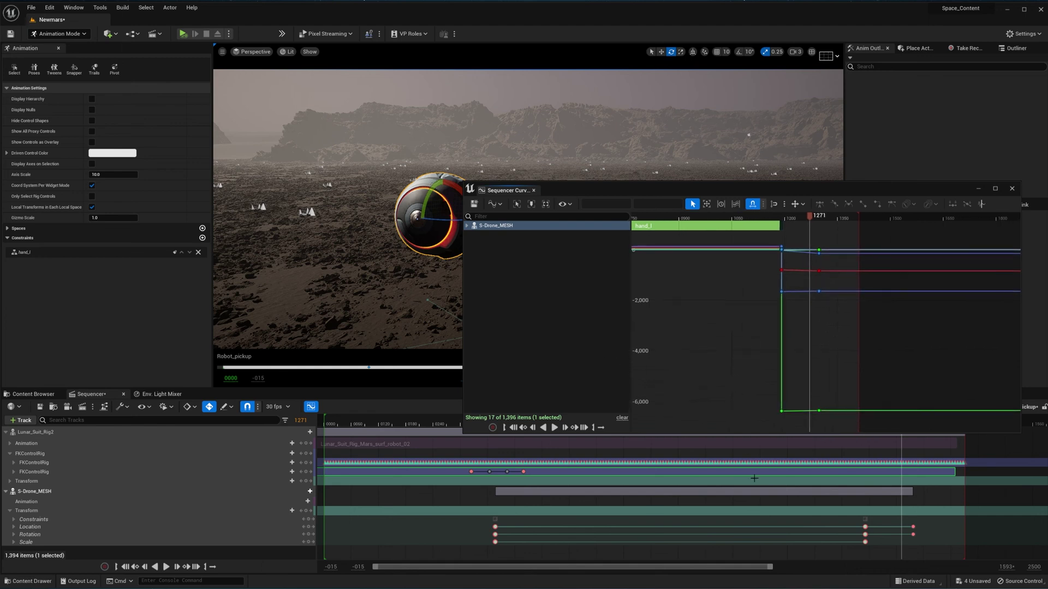
pyautogui.click(169, 511)
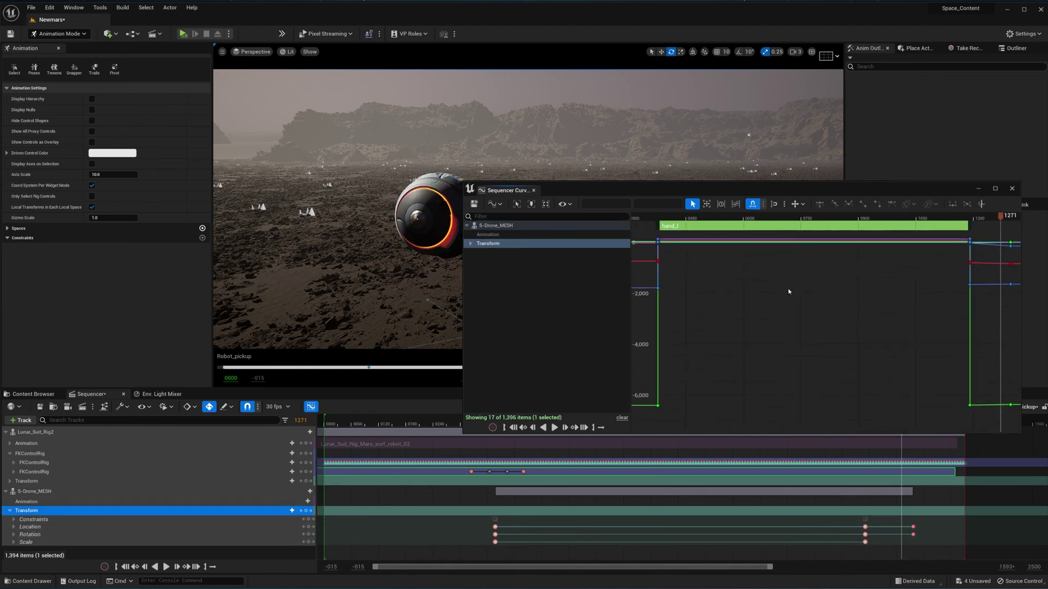
pyautogui.moveTo(1009, 389); pyautogui.dragTo(788, 407, button='right')
pyautogui.click(471, 244)
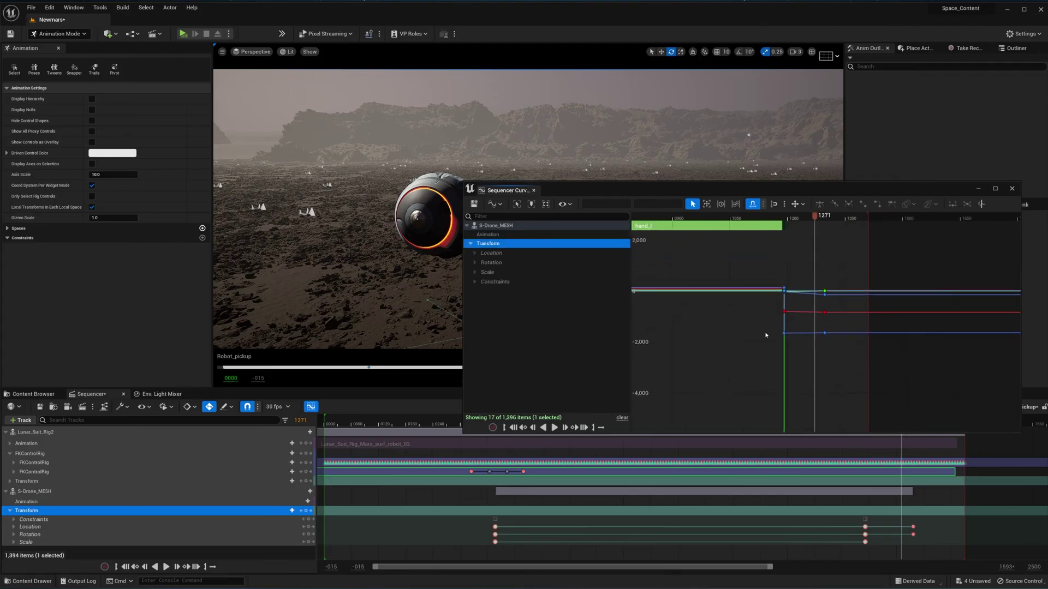
pyautogui.moveTo(766, 336); pyautogui.dragTo(818, 327, button='right')
pyautogui.moveTo(694, 341); pyautogui.dragTo(842, 307, button='right')
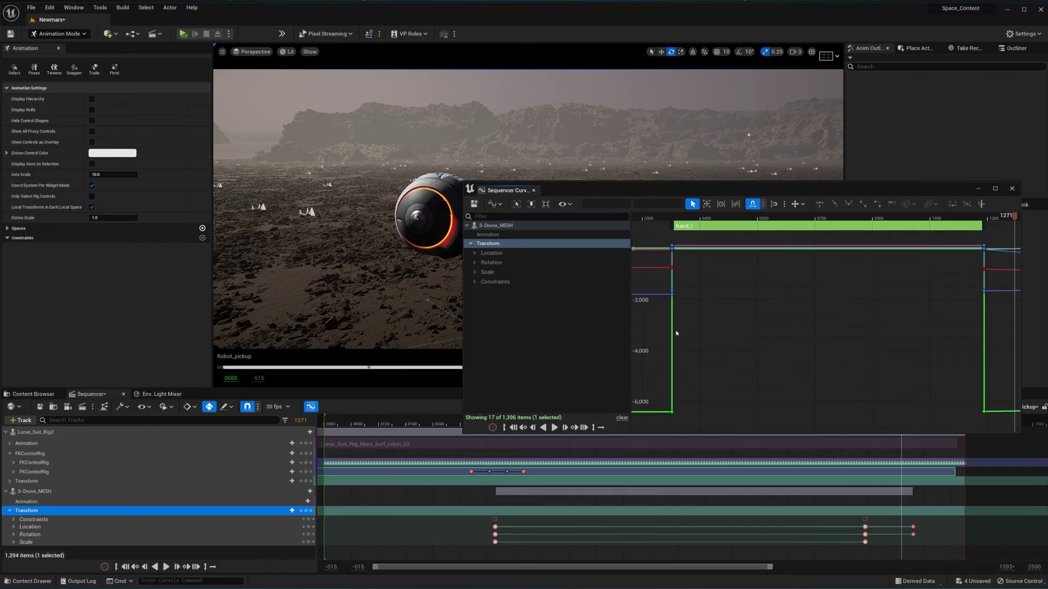
pyautogui.moveTo(928, 333); pyautogui.dragTo(690, 321, button='right')
pyautogui.scroll(8, 793, 279)
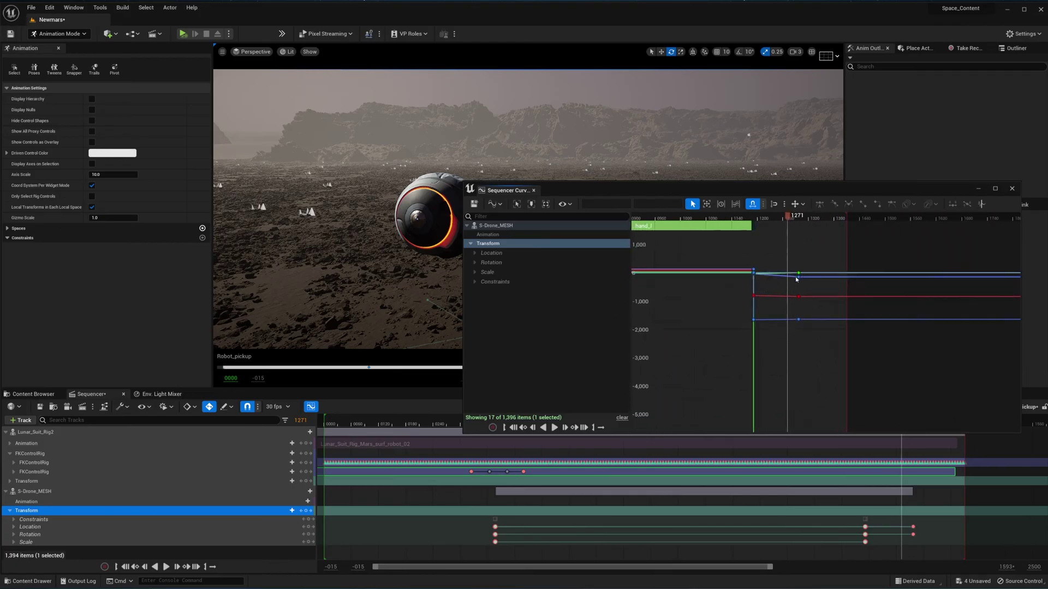
pyautogui.scroll(3, 782, 266)
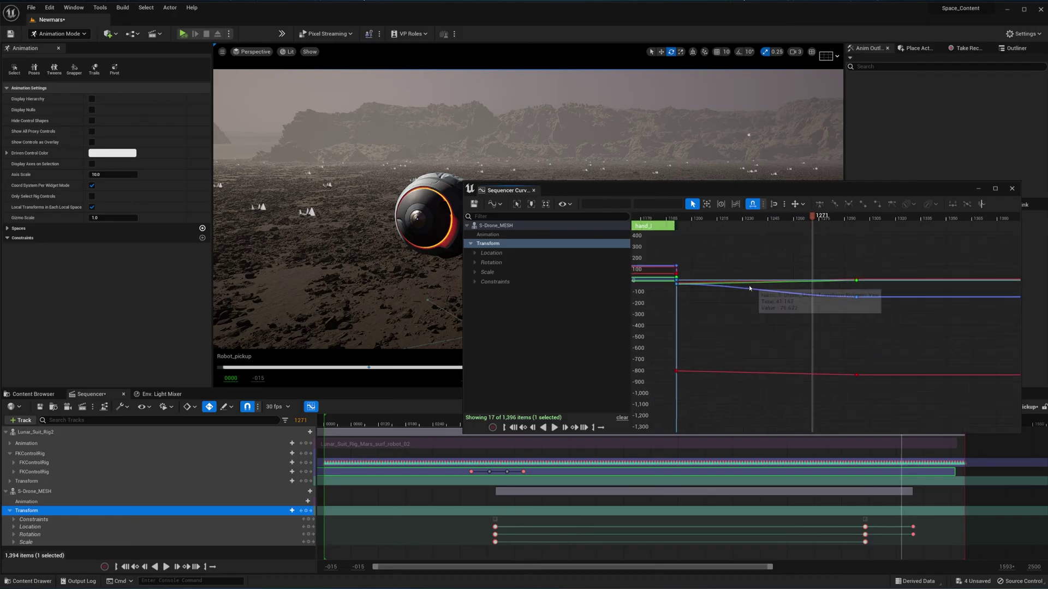
# - Set the drone's Location X, Y and Z keys at frames 1191 and 1297 to linear interpolation
pyautogui.click(494, 254)
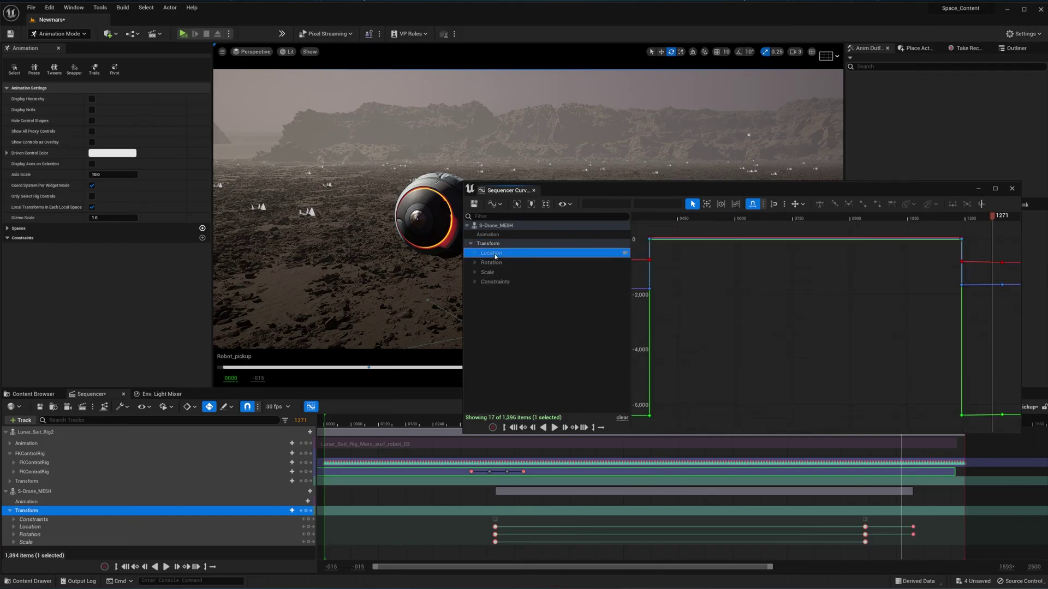
pyautogui.moveTo(891, 311); pyautogui.dragTo(805, 314, button='right')
pyautogui.scroll(4, 922, 263)
pyautogui.scroll(4, 922, 265)
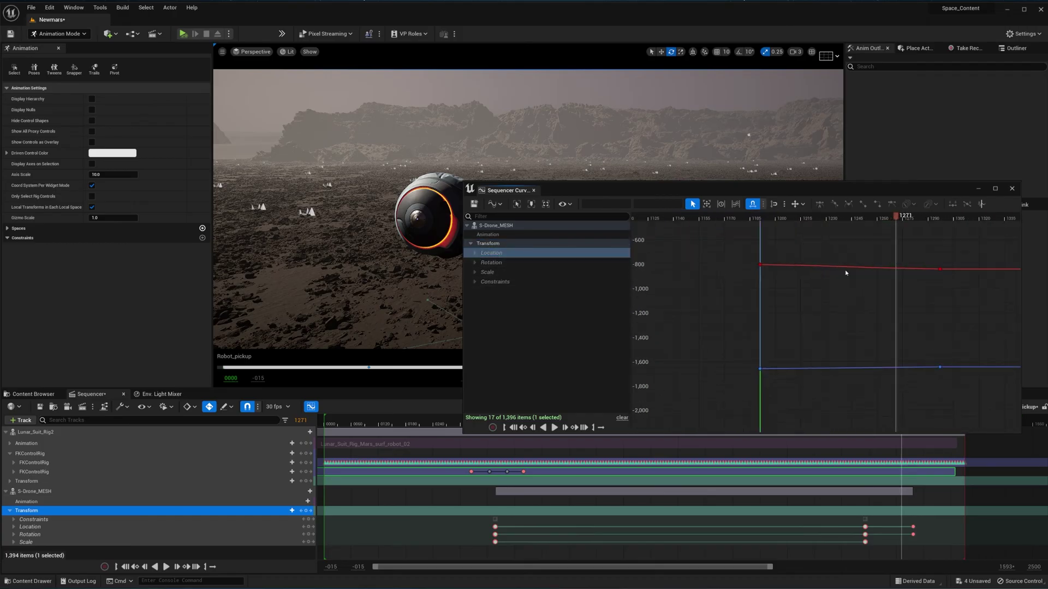
pyautogui.moveTo(954, 290); pyautogui.dragTo(954, 291)
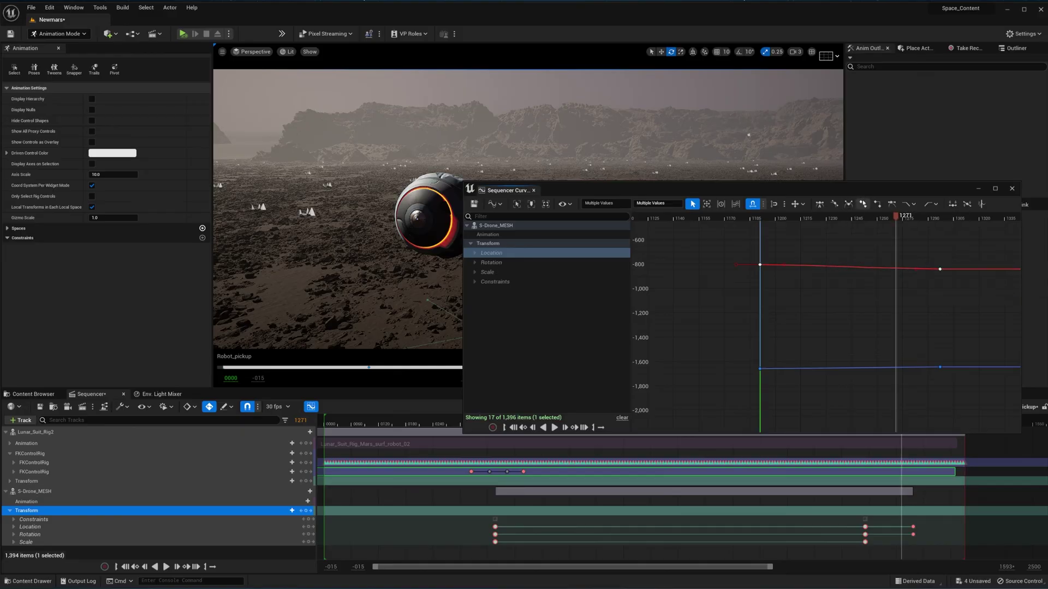
pyautogui.click(862, 204)
pyautogui.moveTo(739, 359); pyautogui.dragTo(953, 378)
pyautogui.click(862, 205)
pyautogui.moveTo(857, 348); pyautogui.dragTo(808, 307, button='right')
pyautogui.scroll(-6, 824, 309)
pyautogui.moveTo(755, 354); pyautogui.dragTo(866, 393)
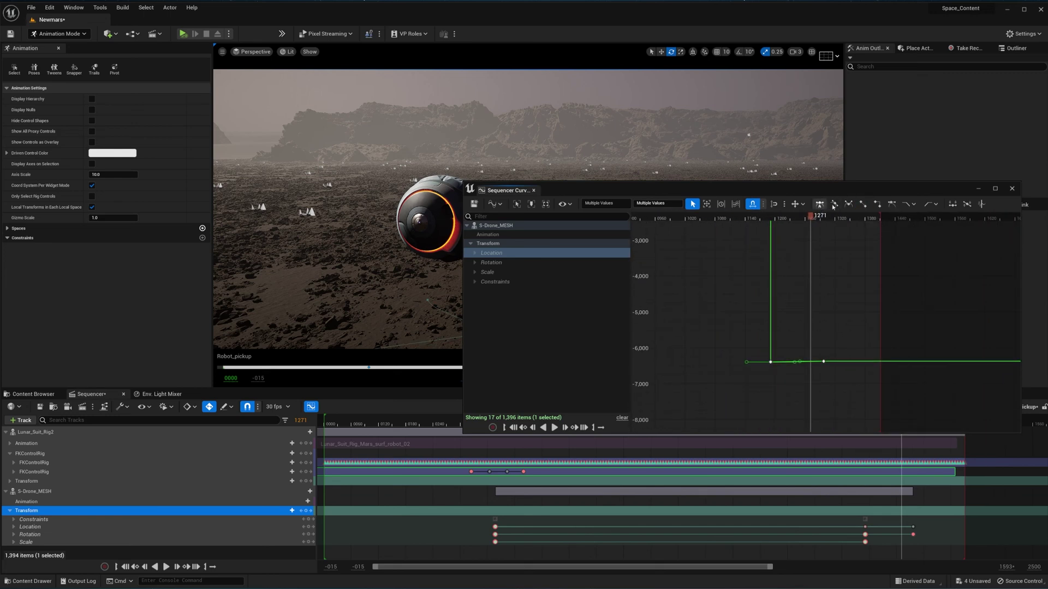
pyautogui.click(863, 204)
# - Set the drone's Rotation keys for roll, pitch and yaw after the constraint's release to linear interpolation
pyautogui.click(474, 263)
pyautogui.click(491, 262)
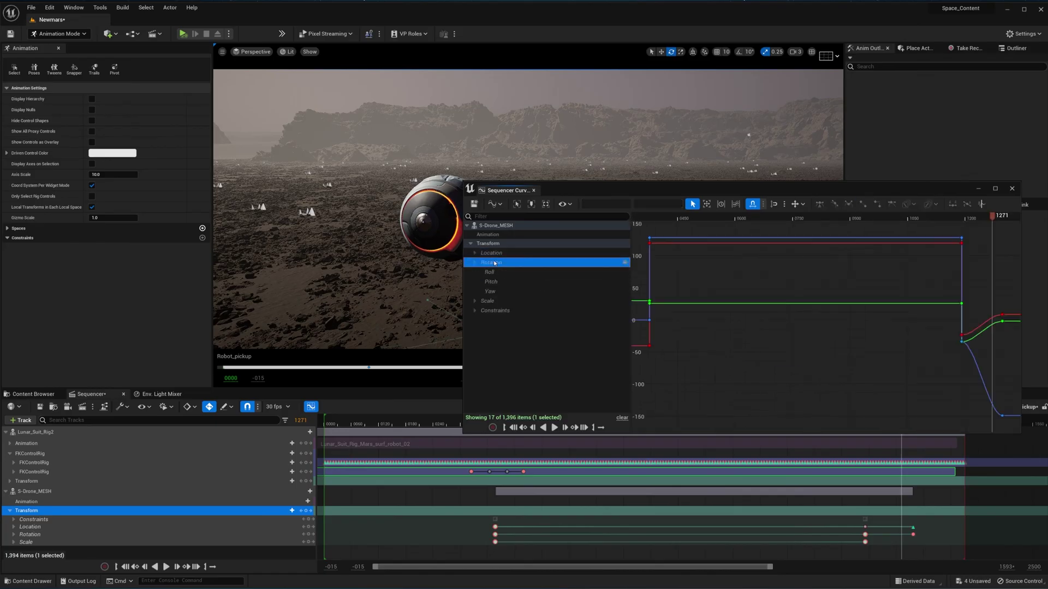
pyautogui.moveTo(807, 322); pyautogui.dragTo(758, 315, button='right')
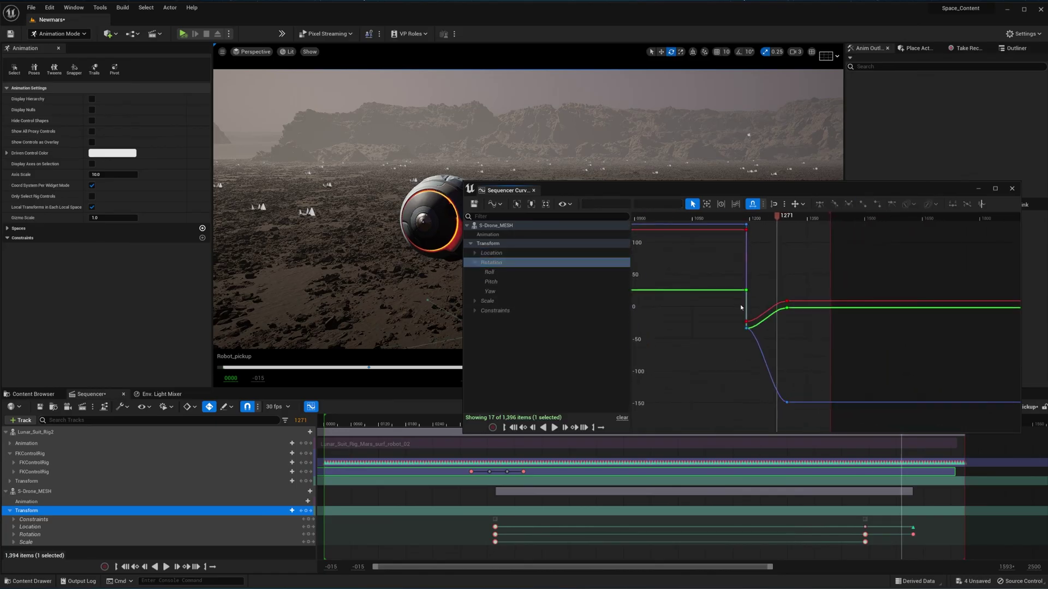
pyautogui.moveTo(811, 343); pyautogui.dragTo(810, 342)
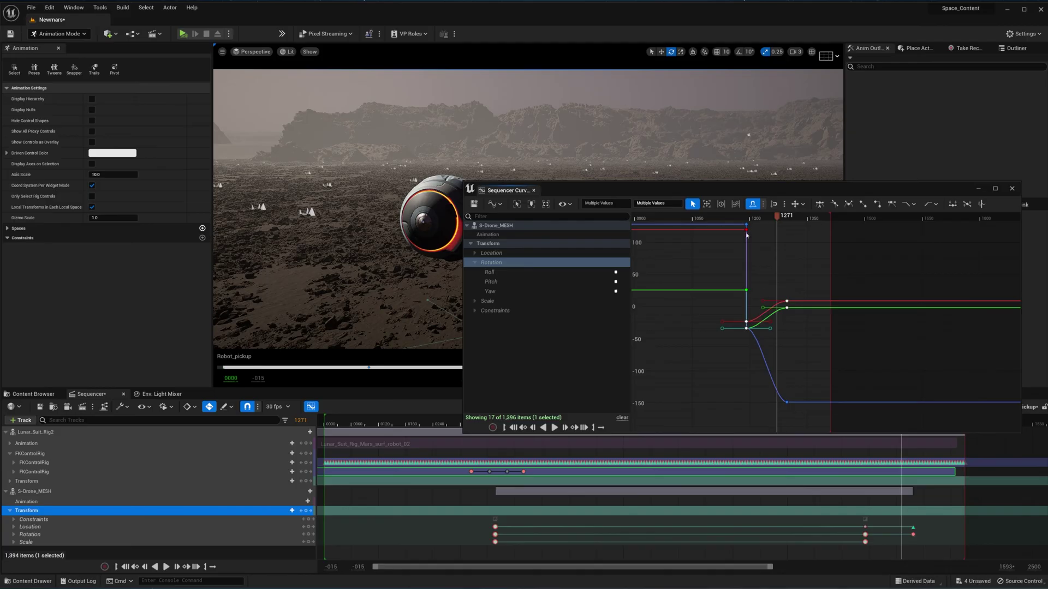
pyautogui.click(863, 205)
pyautogui.moveTo(771, 376); pyautogui.dragTo(824, 420)
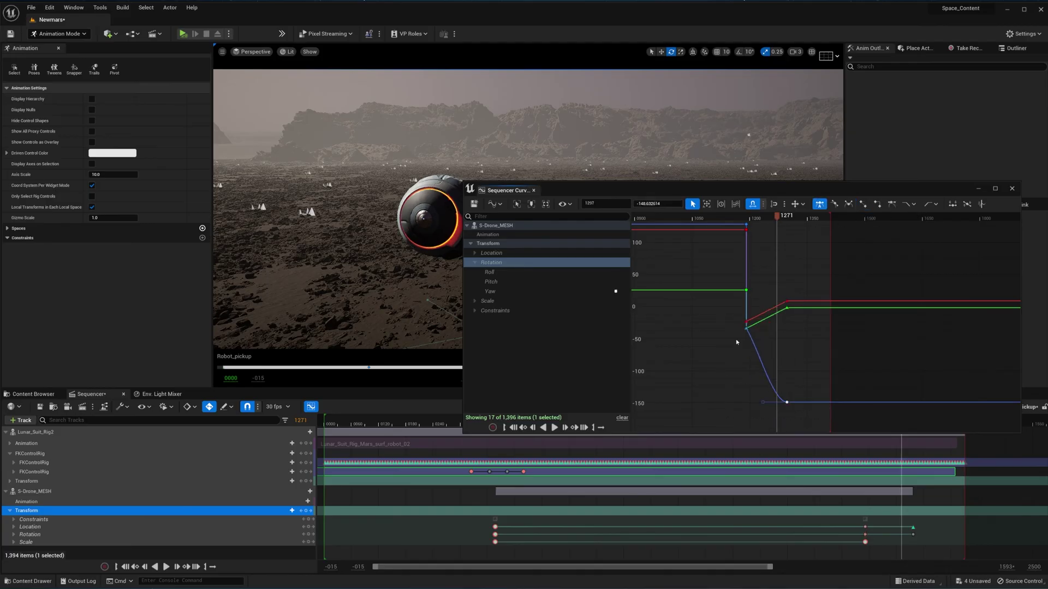
pyautogui.click(863, 205)
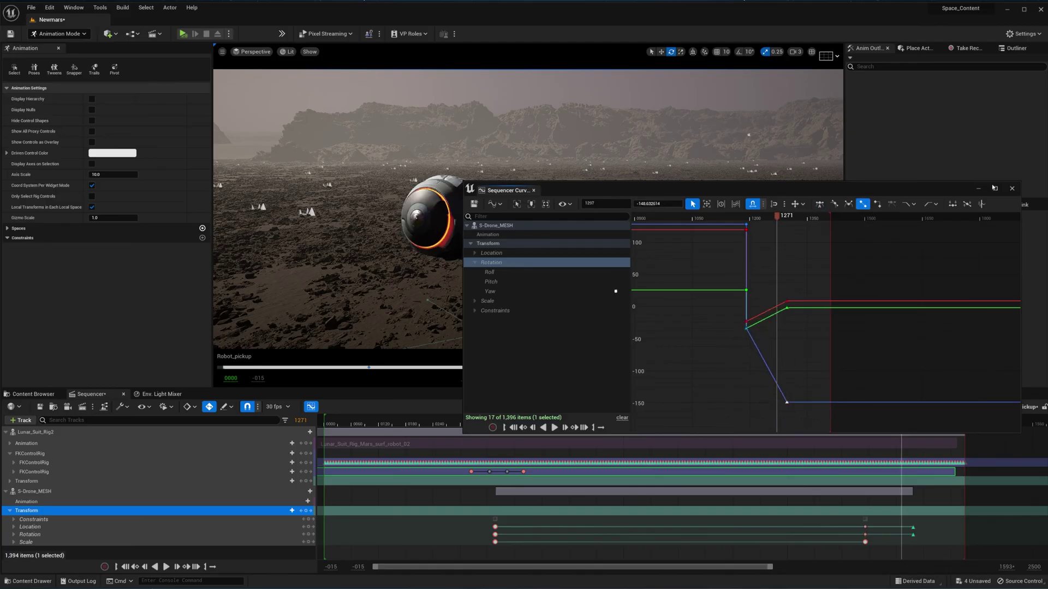
# - Minimize the Curve Editor and play the sequence from frame 1066 to frame 1357 to check the linear release motion
pyautogui.click(978, 189)
pyautogui.moveTo(900, 421); pyautogui.dragTo(809, 421)
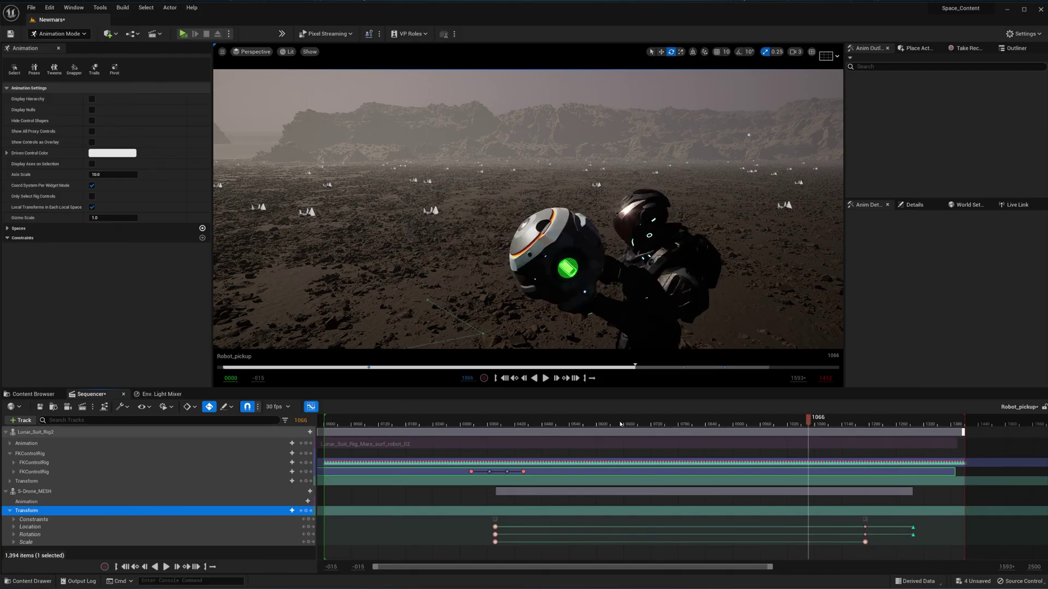
pyautogui.click(546, 378)
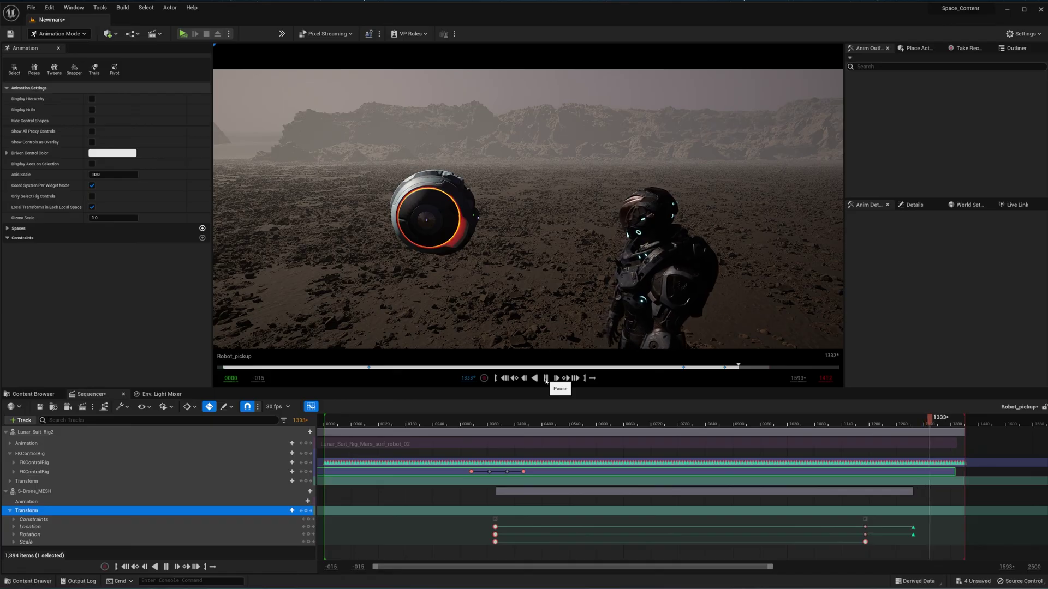
pyautogui.click(546, 378)
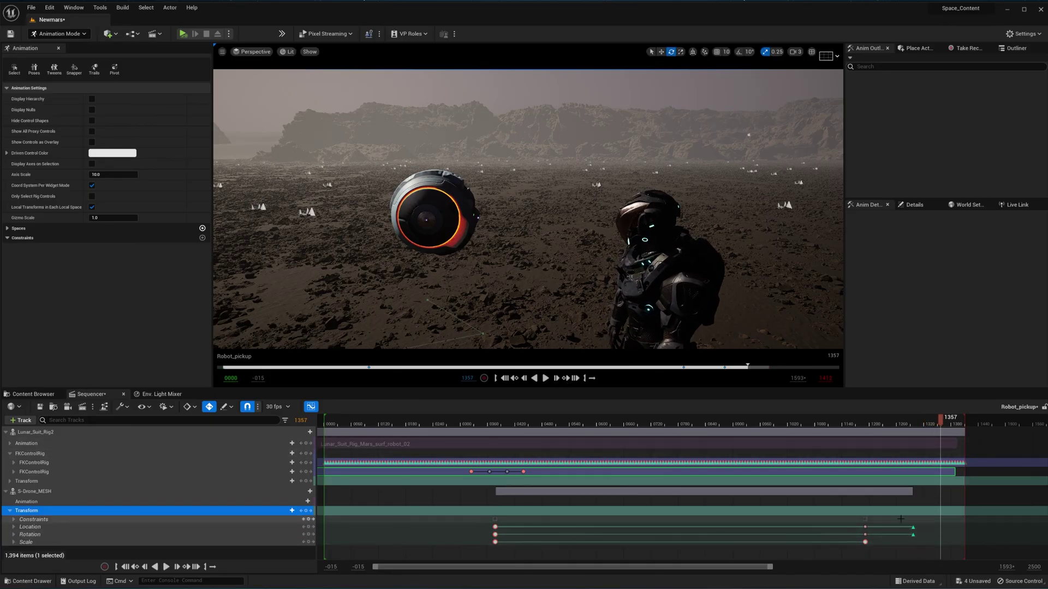
# - Move the drone's final Location and Rotation keys to frame 1267 to shorten the release motion
pyautogui.moveTo(924, 521); pyautogui.dragTo(905, 536)
pyautogui.click(908, 527)
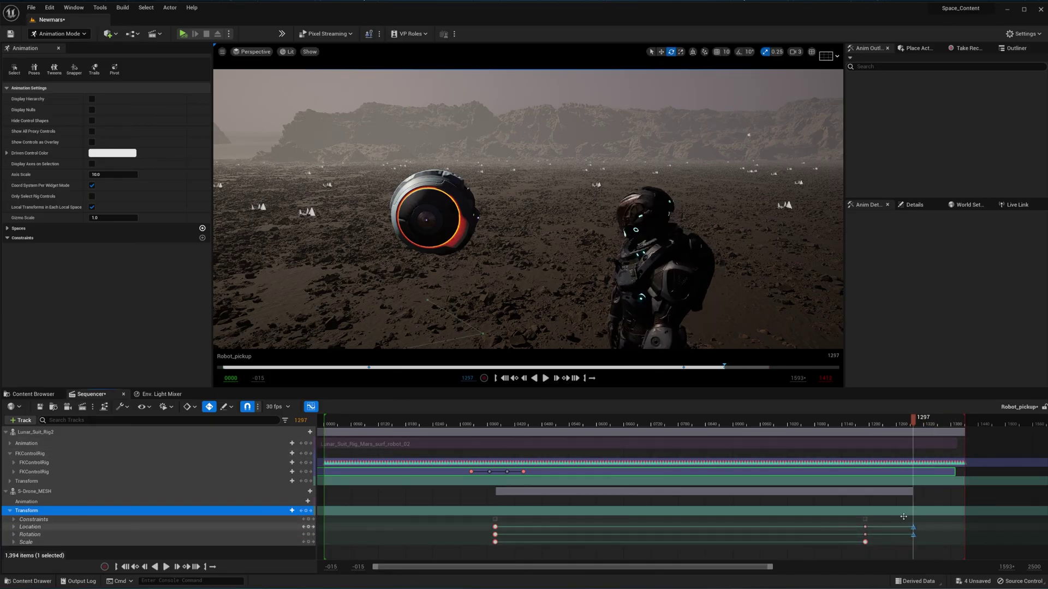
pyautogui.moveTo(913, 528); pyautogui.dragTo(920, 546)
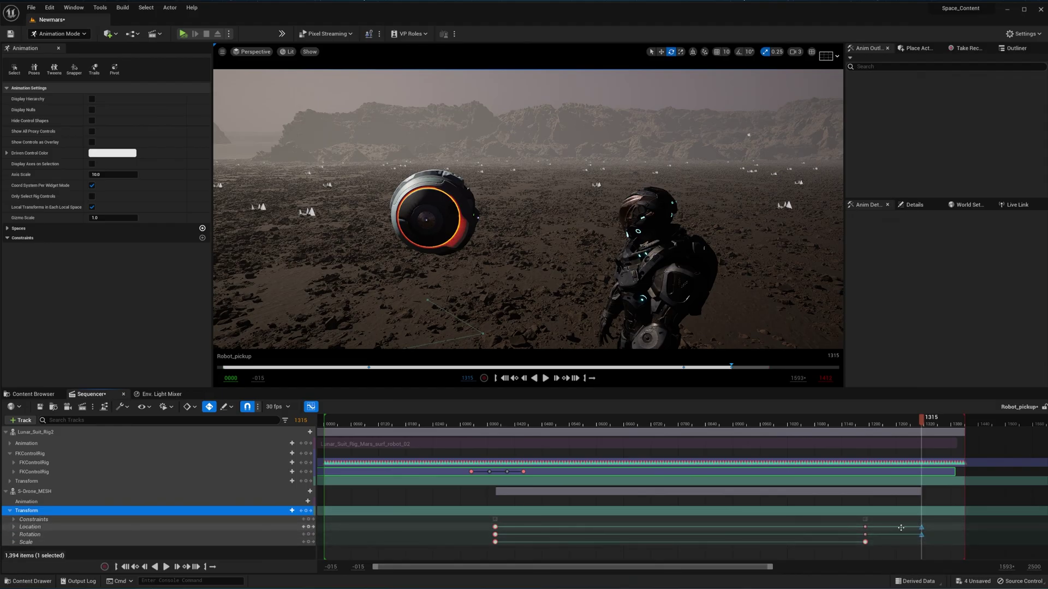
pyautogui.moveTo(901, 527); pyautogui.dragTo(899, 528)
# - Play back the faster release and scrub through the pickup to frame 1261 to review the drone's full motion
pyautogui.moveTo(899, 420); pyautogui.dragTo(852, 434)
pyautogui.click(546, 382)
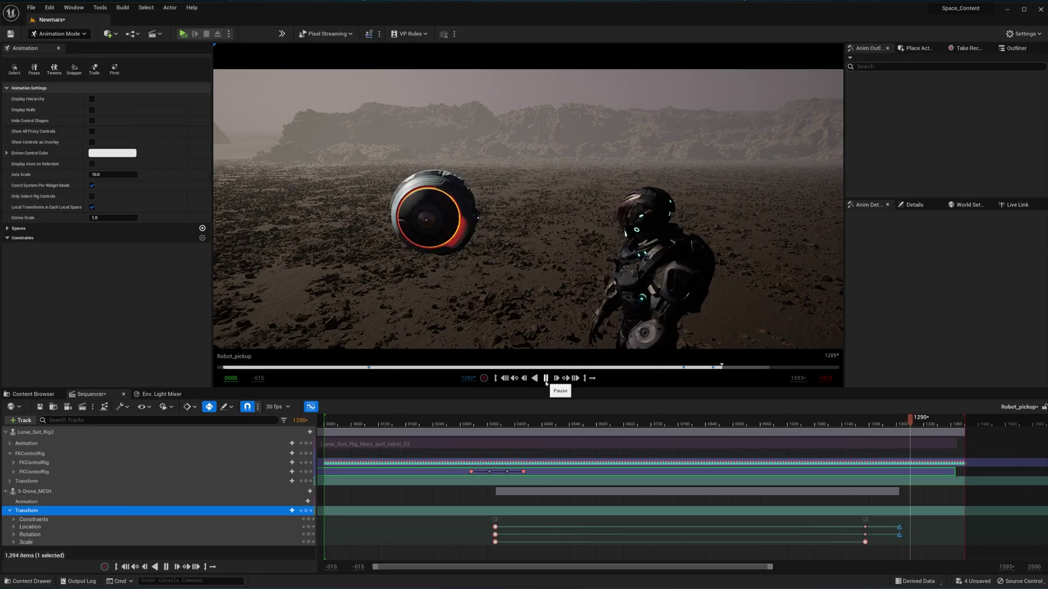
pyautogui.click(546, 382)
pyautogui.moveTo(911, 424); pyautogui.dragTo(899, 519)
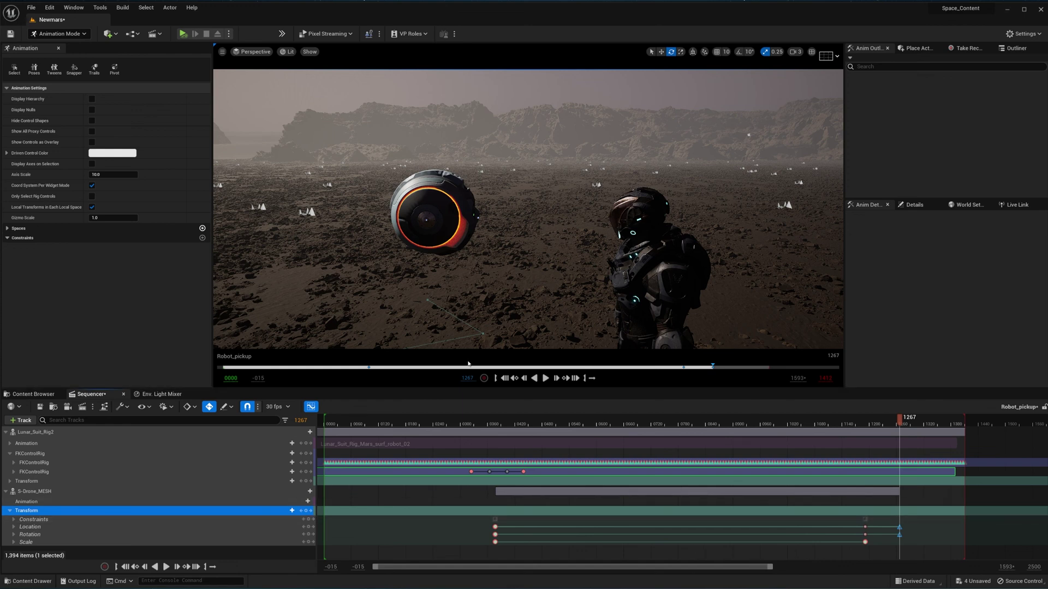
pyautogui.moveTo(472, 423); pyautogui.dragTo(897, 418)
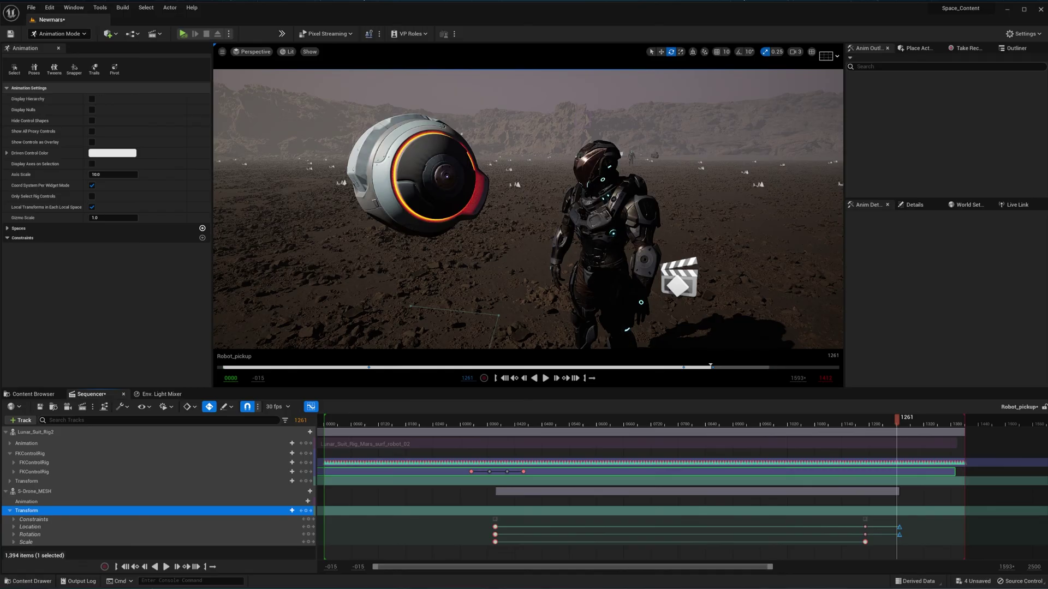
pyautogui.moveTo(789, 216); pyautogui.dragTo(789, 191, button='right')
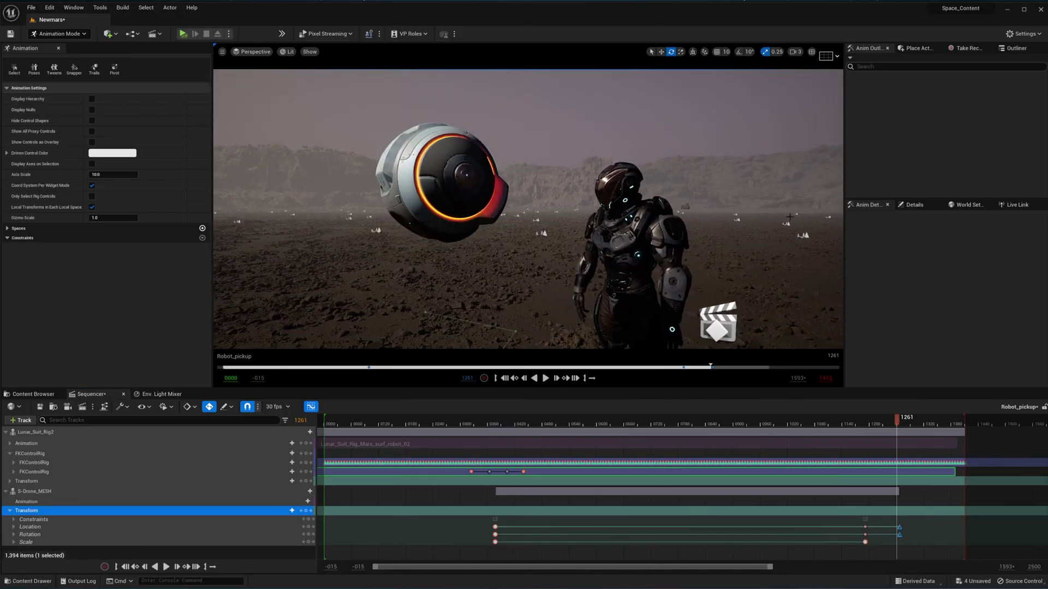